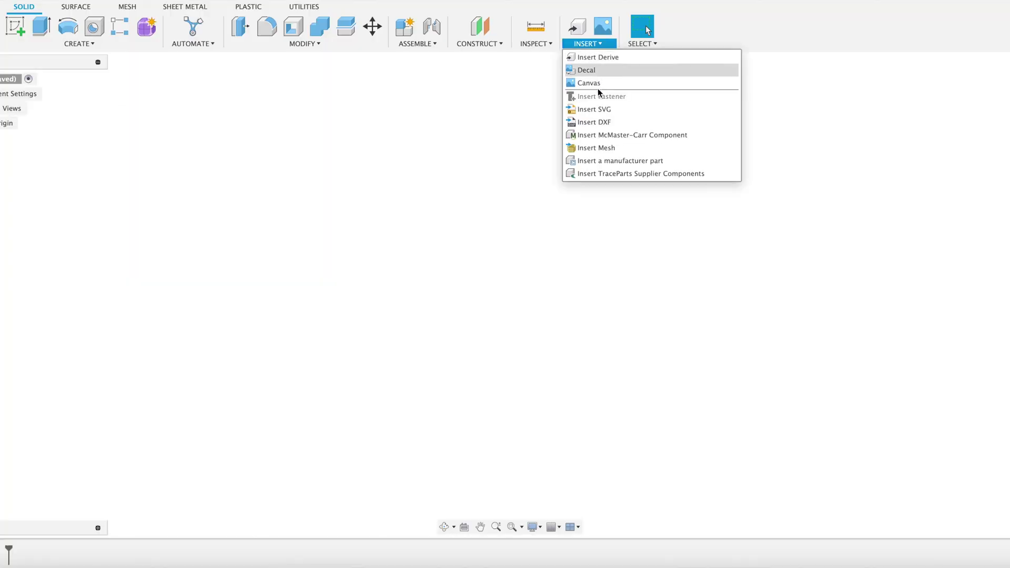
# - Place the pen photo IMG_6482 as a canvas on the XY plane, nudged slightly down
pyautogui.click(584, 84)
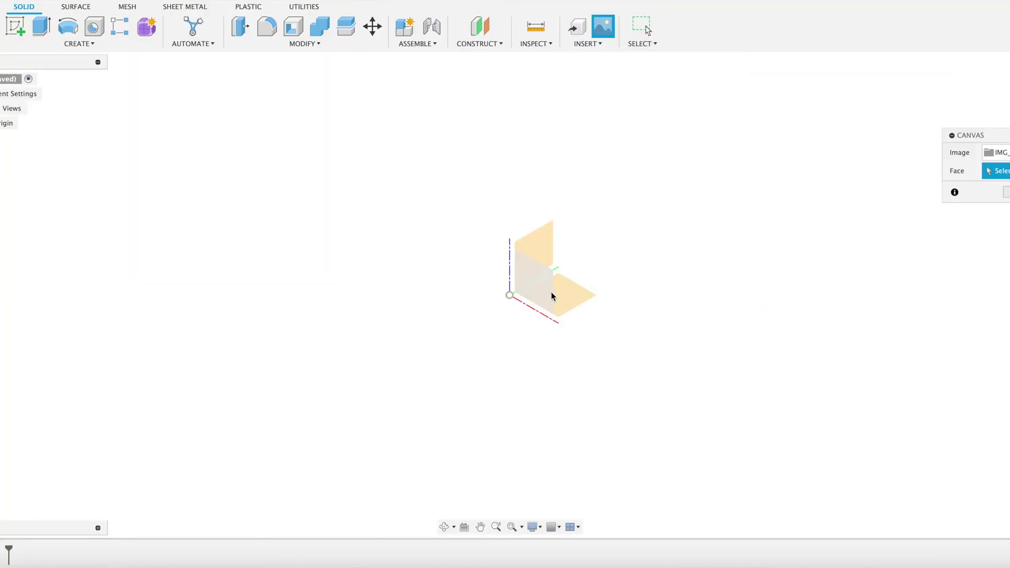
pyautogui.click(562, 306)
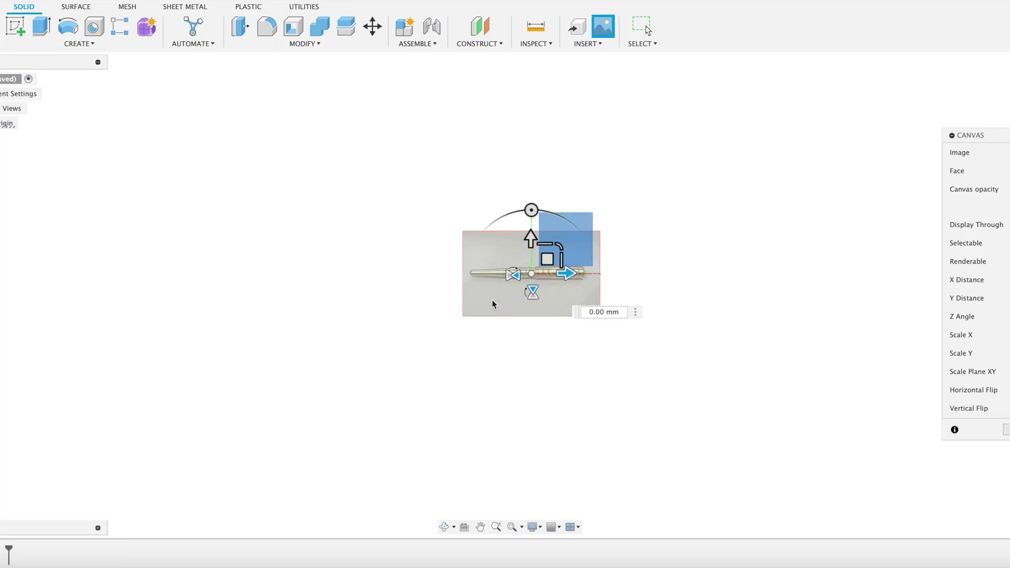
pyautogui.scroll(5, 508, 287)
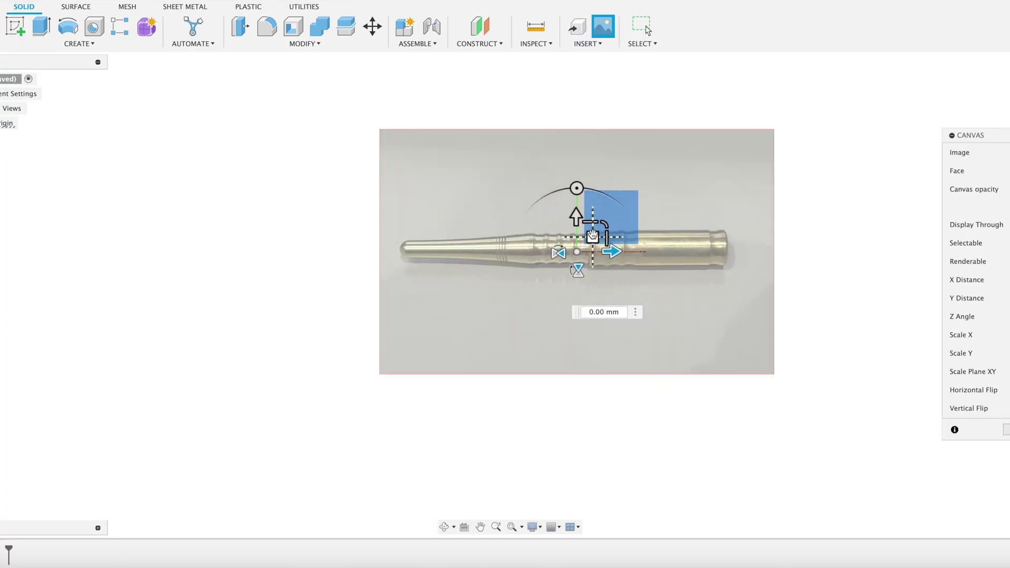
pyautogui.moveTo(593, 237); pyautogui.dragTo(594, 241)
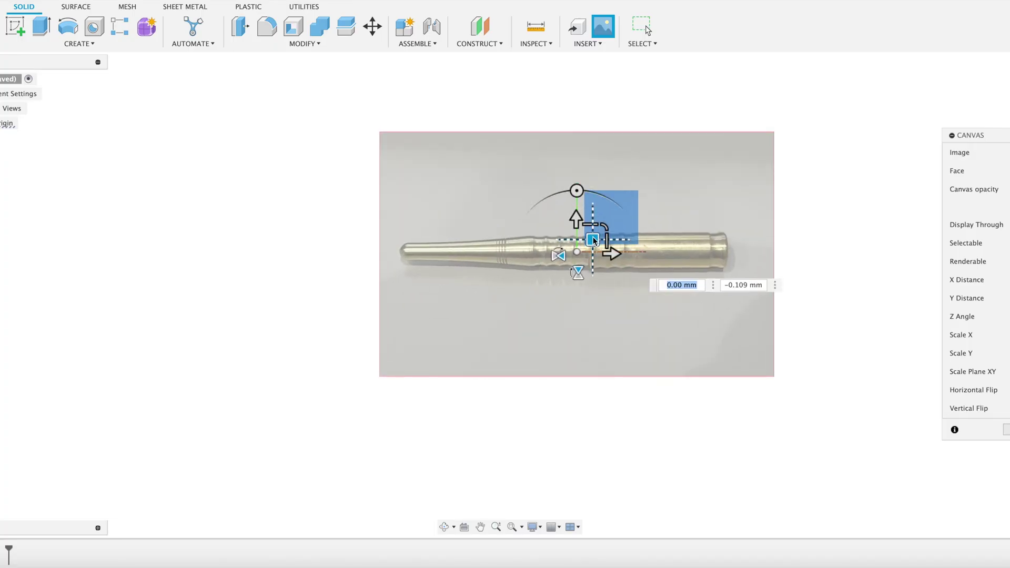
pyautogui.click(1006, 430)
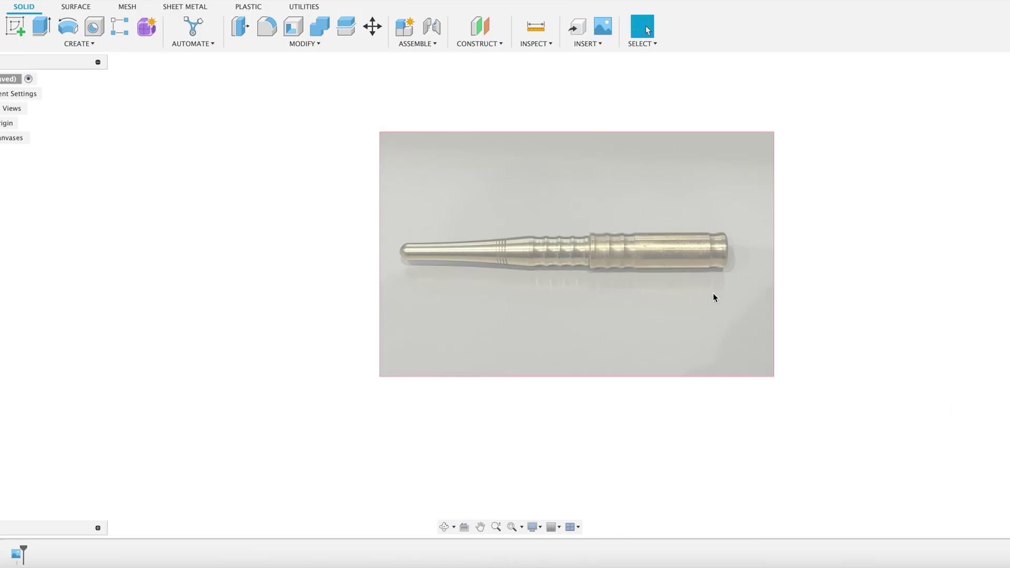
pyautogui.scroll(2, 715, 298)
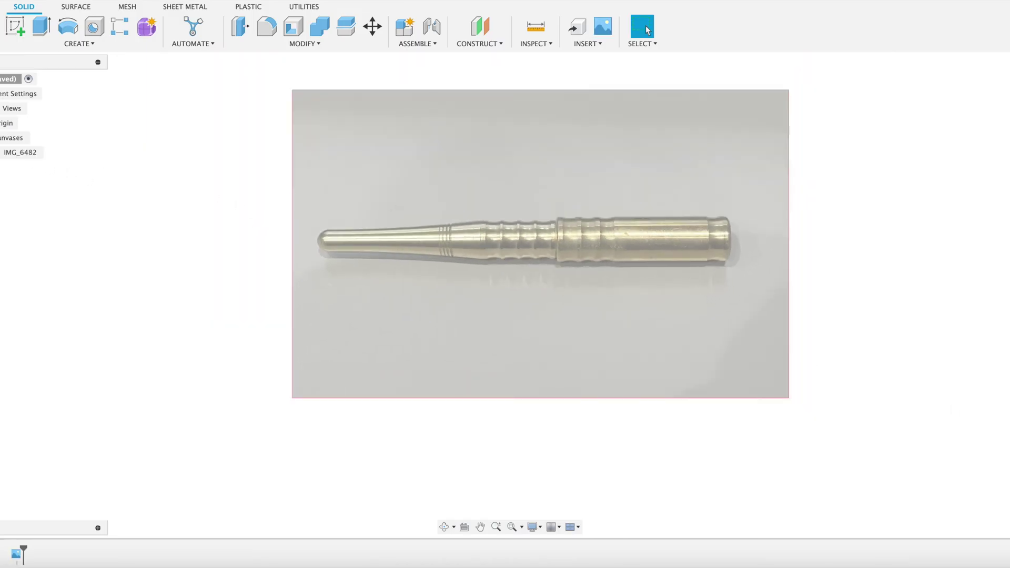
# - Calibrate IMG_6482 so the distance from pen tip to back end is 145 mm
pyautogui.rightClick(13, 152)
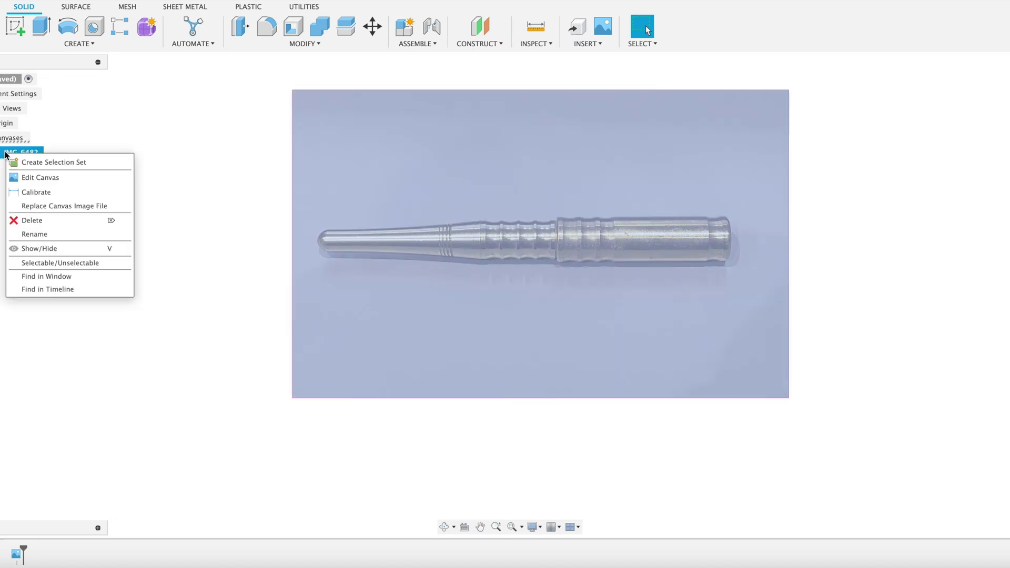
pyautogui.click(35, 193)
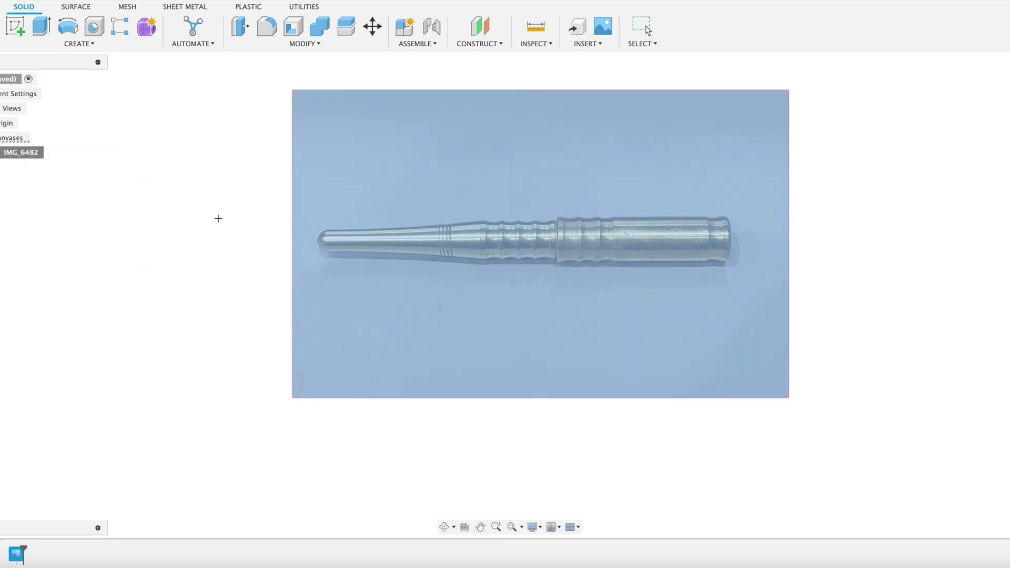
pyautogui.click(318, 241)
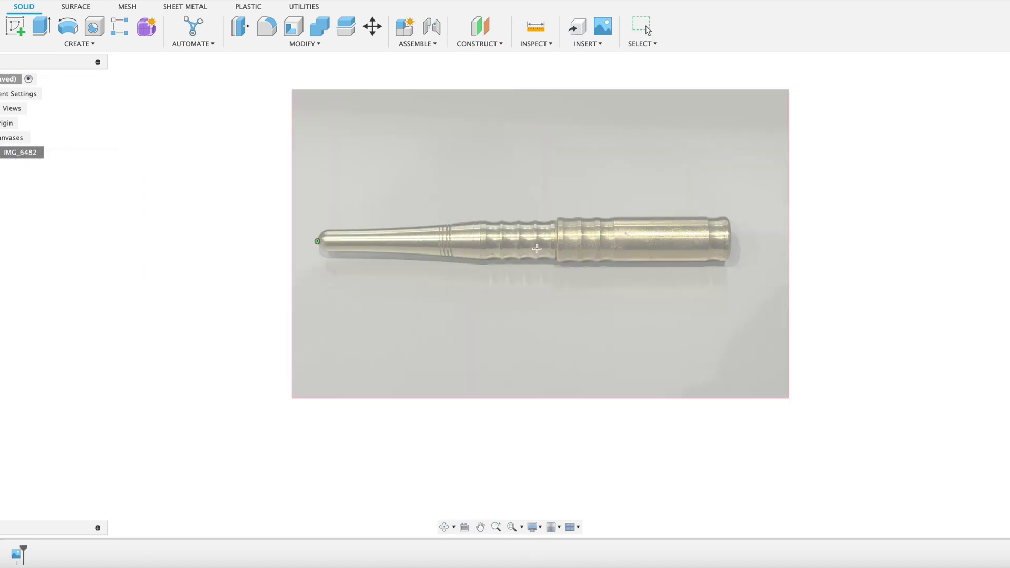
pyautogui.click(732, 240)
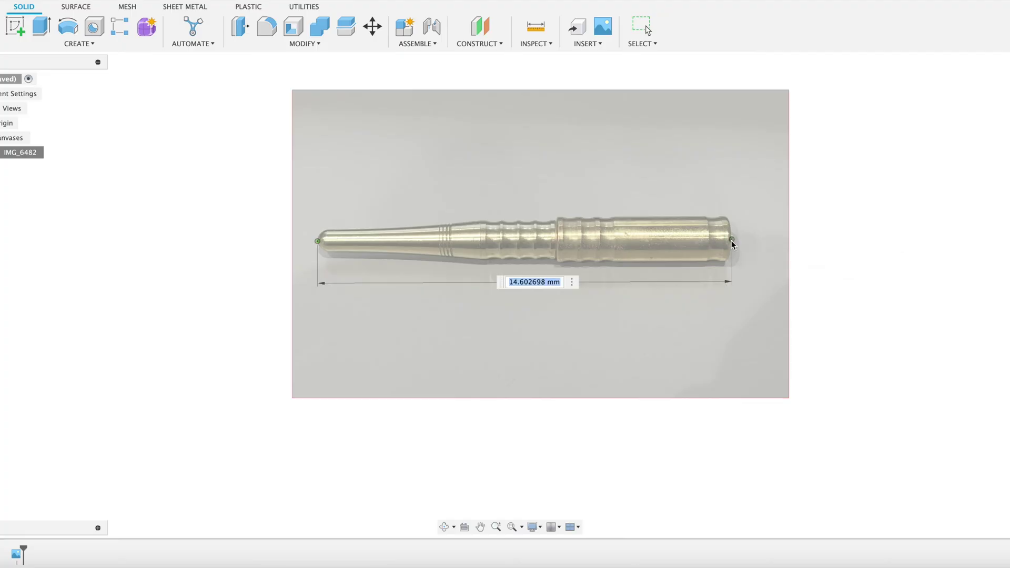
pyautogui.write('1')
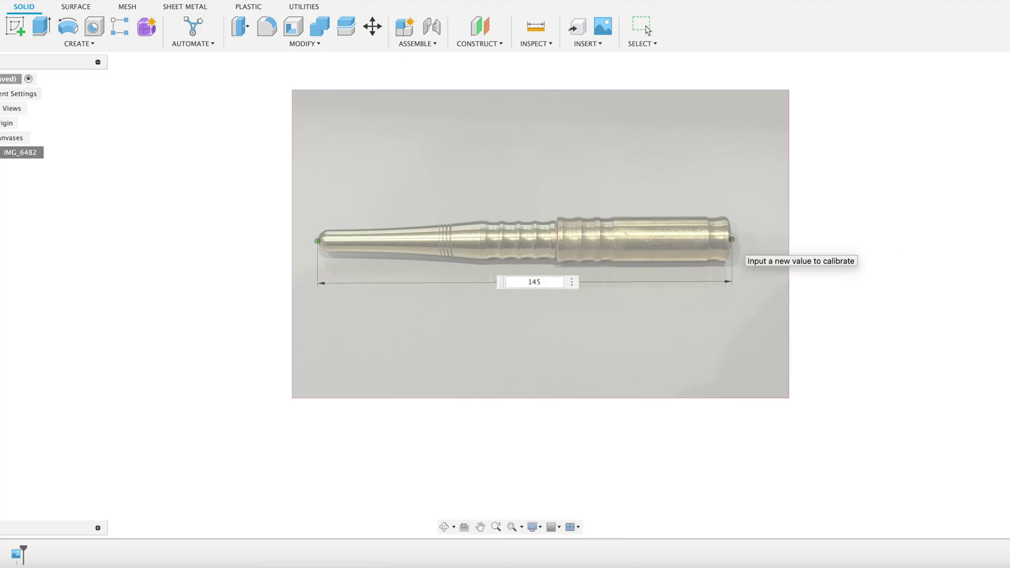
pyautogui.write('45')
pyautogui.press('Return')
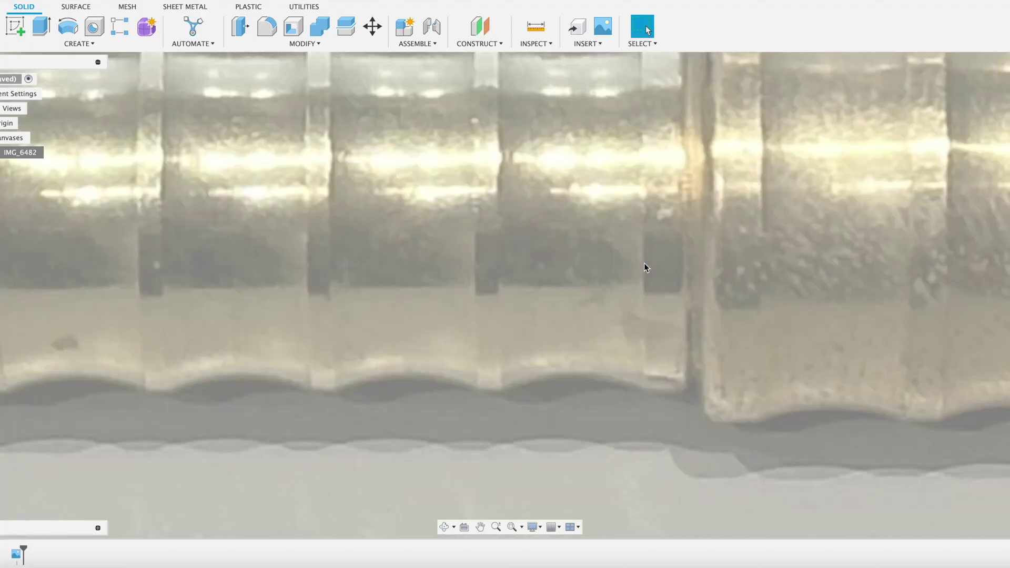
pyautogui.scroll(-10, 602, 269)
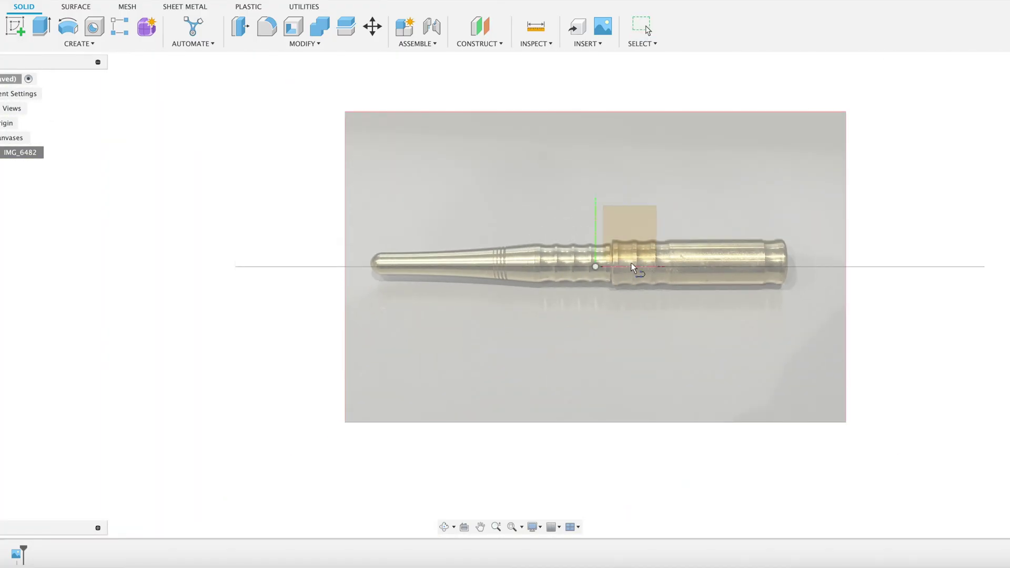
# - Start a sketch on the canvas plane and trace lines along the pen's top edge near its back end
pyautogui.click(657, 242)
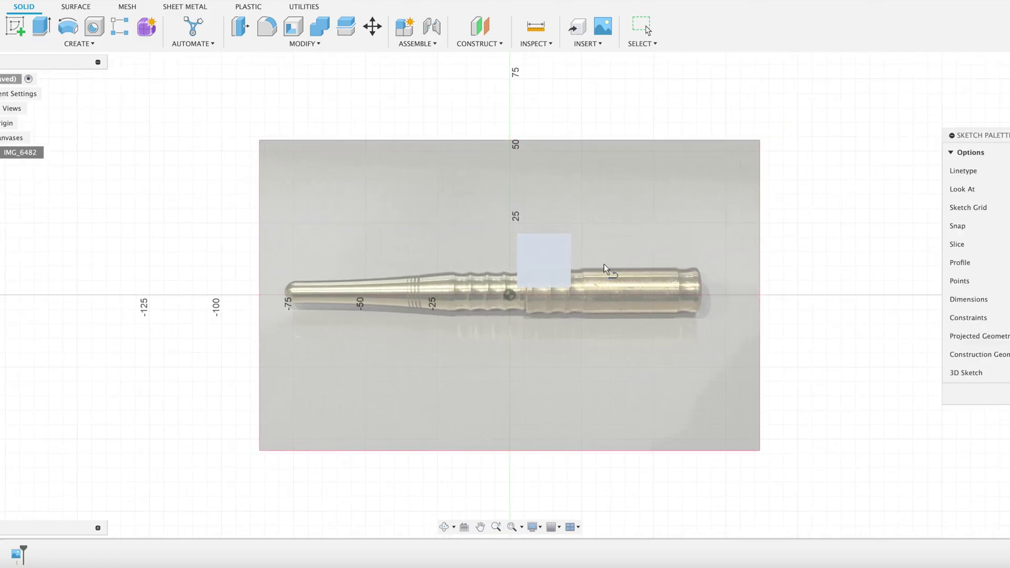
pyautogui.press('l')
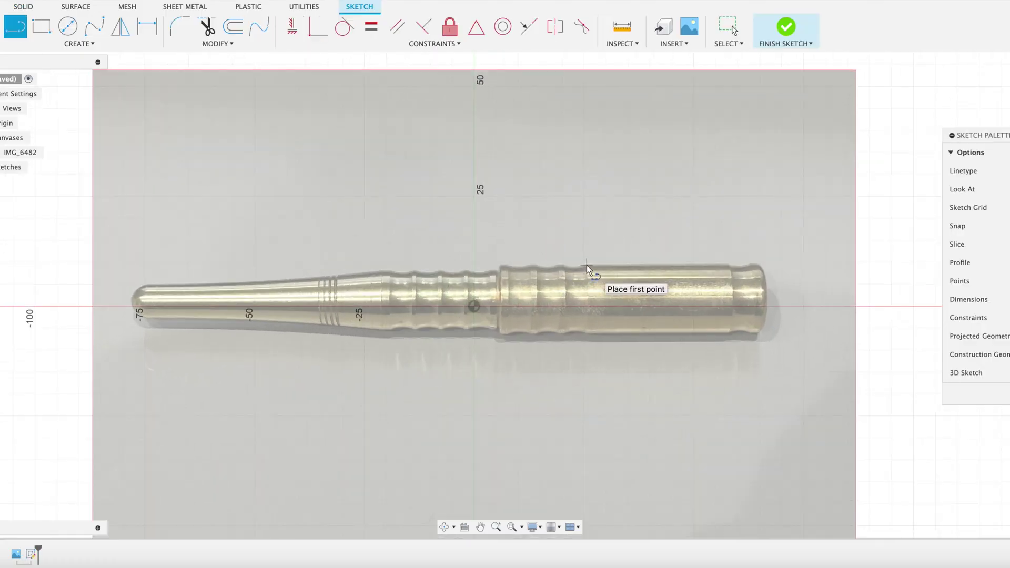
pyautogui.click(587, 266)
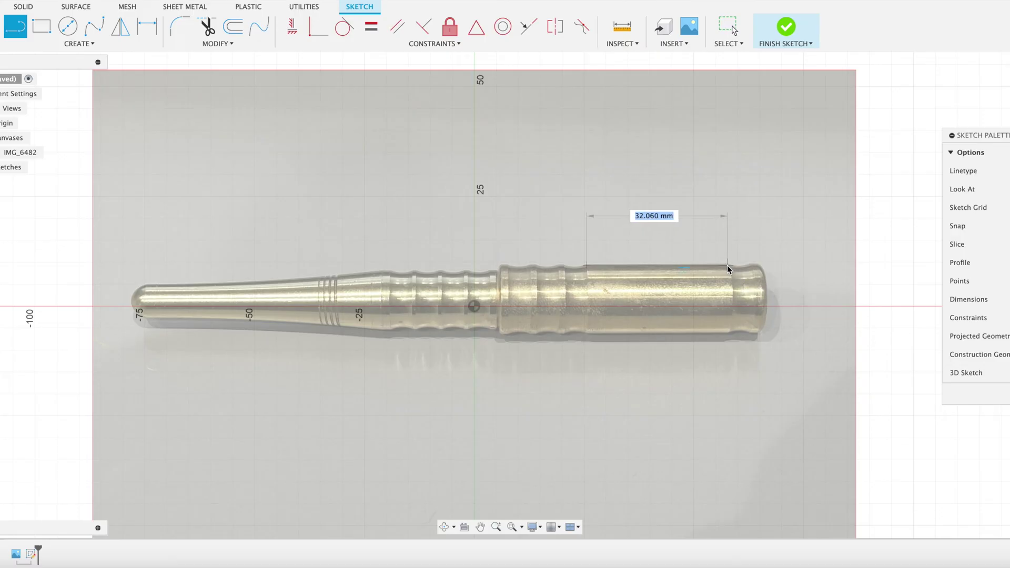
pyautogui.click(727, 265)
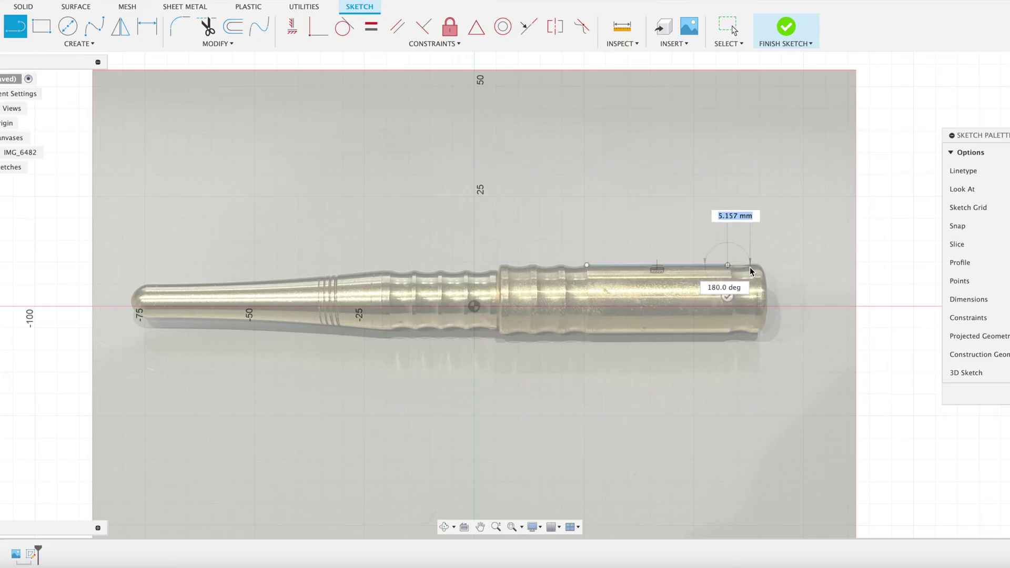
pyautogui.click(732, 269)
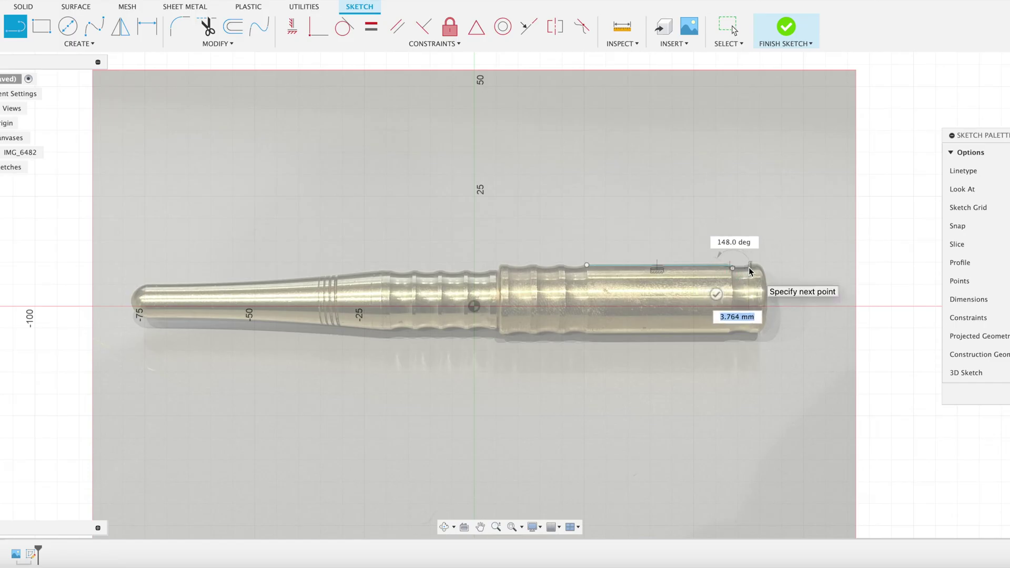
pyautogui.press('Escape')
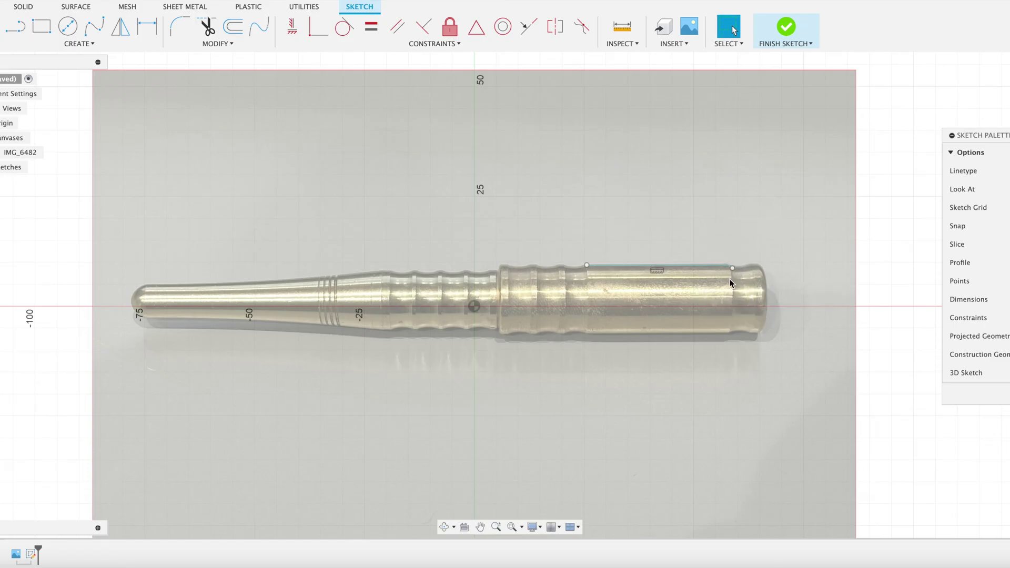
# - Add a short horizontal line segment further along the pen's top edge
pyautogui.scroll(5, 621, 266)
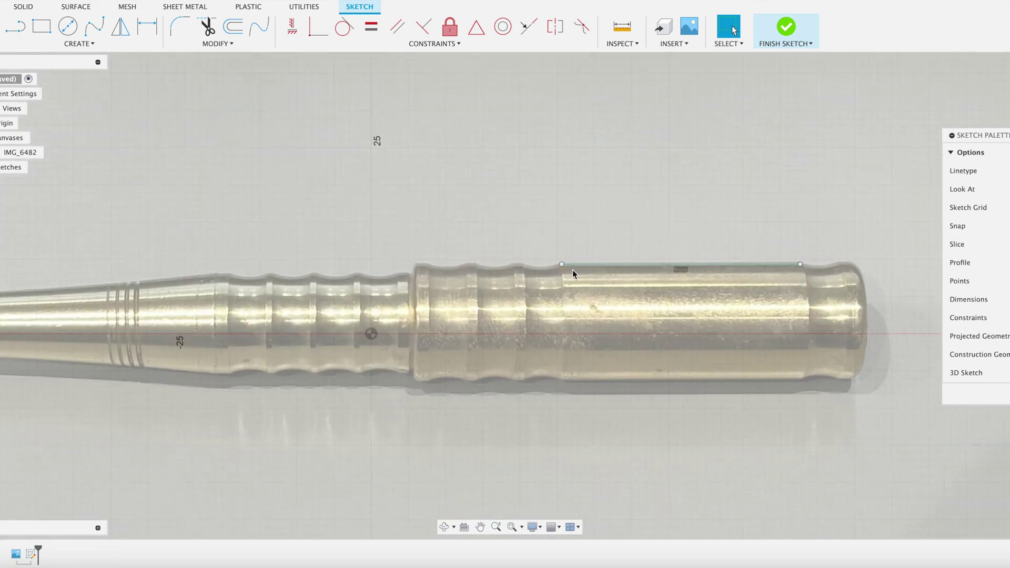
pyautogui.scroll(2, 543, 274)
pyautogui.press('l')
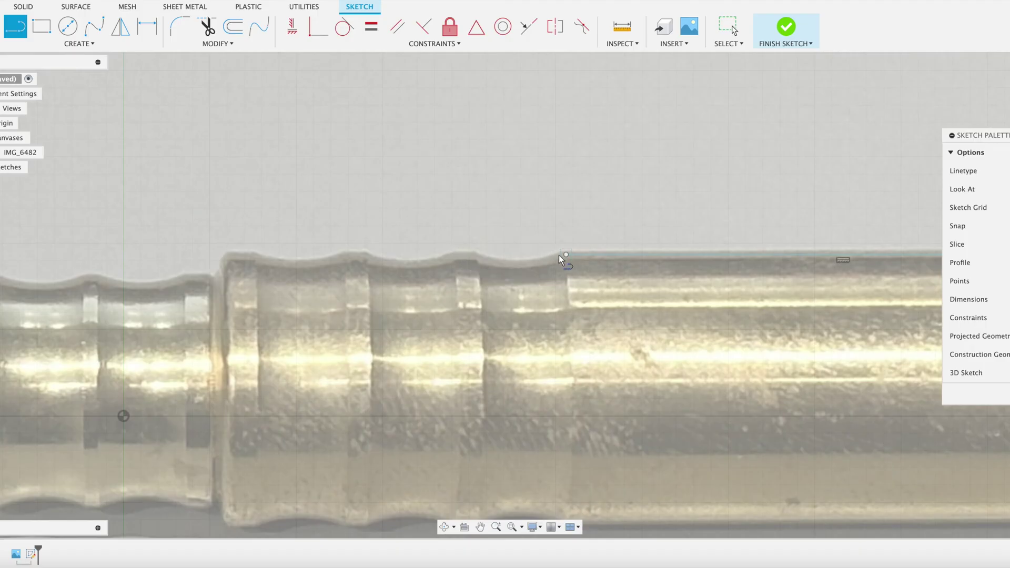
pyautogui.click(475, 256)
pyautogui.click(454, 256)
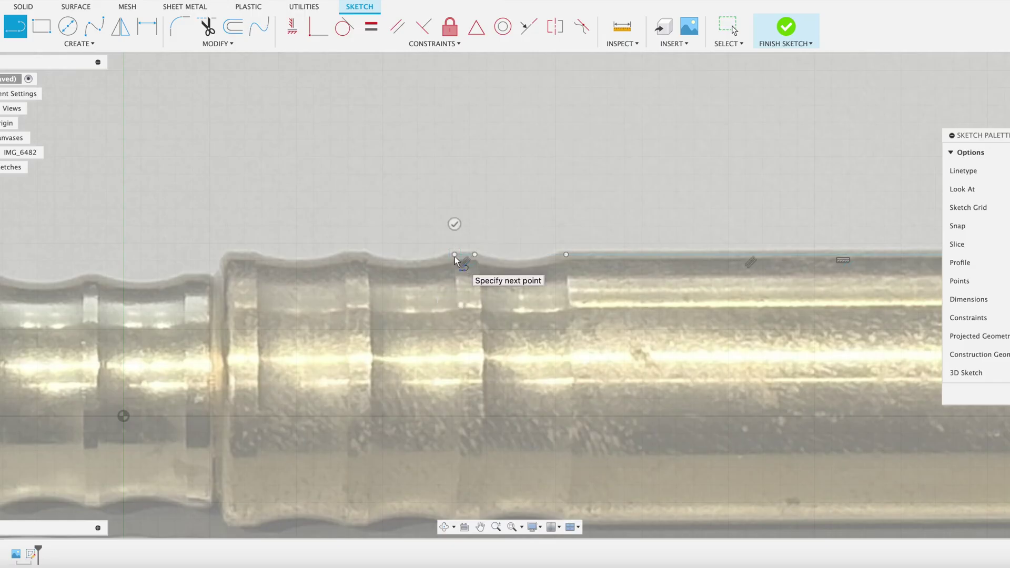
pyautogui.press('Escape')
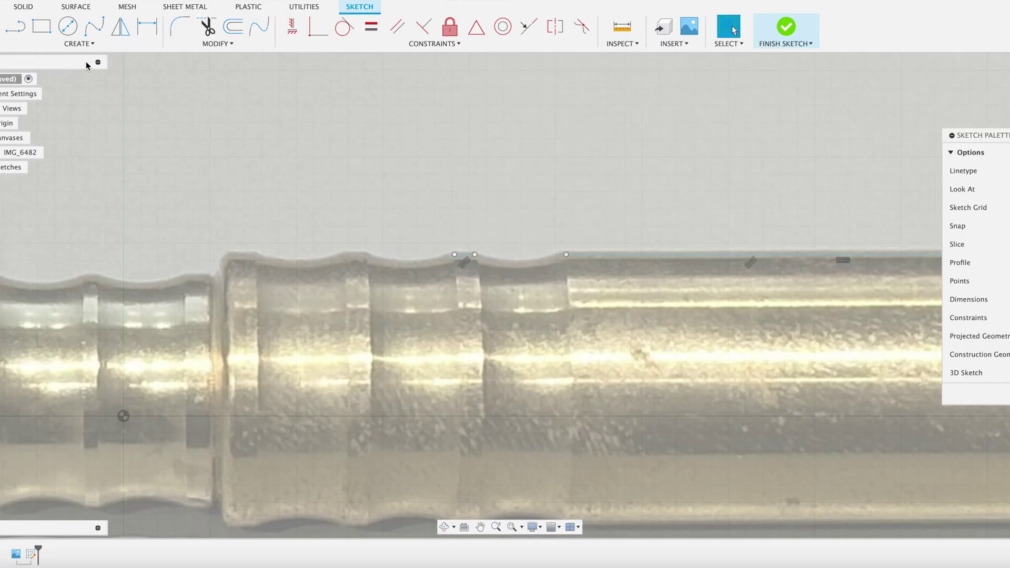
pyautogui.click(72, 45)
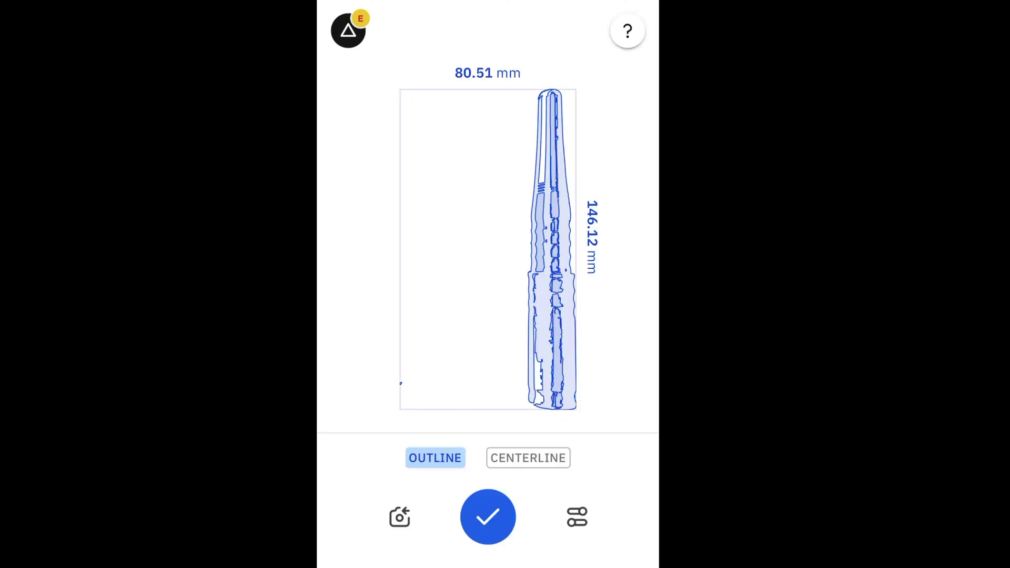
# - Save the trace to Shaper My Files with the name 'pen outline'
pyautogui.click(488, 517)
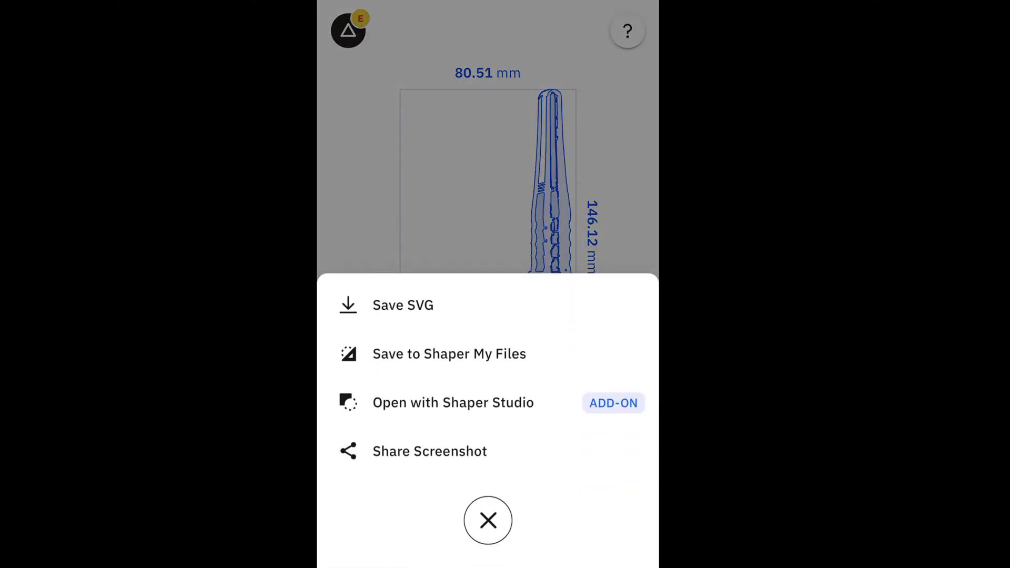
pyautogui.click(449, 354)
pyautogui.click(488, 486)
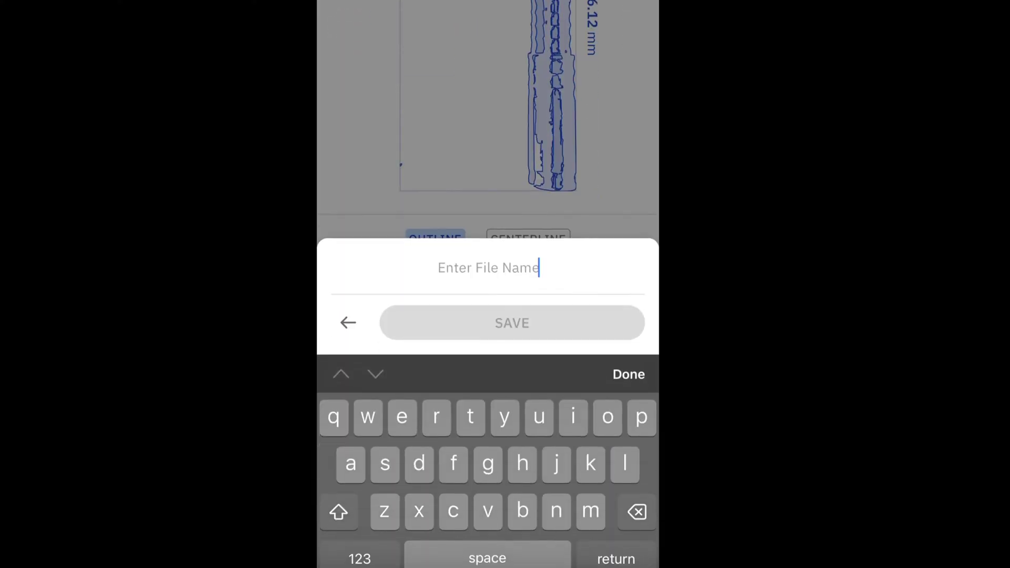
pyautogui.write('pen outline')
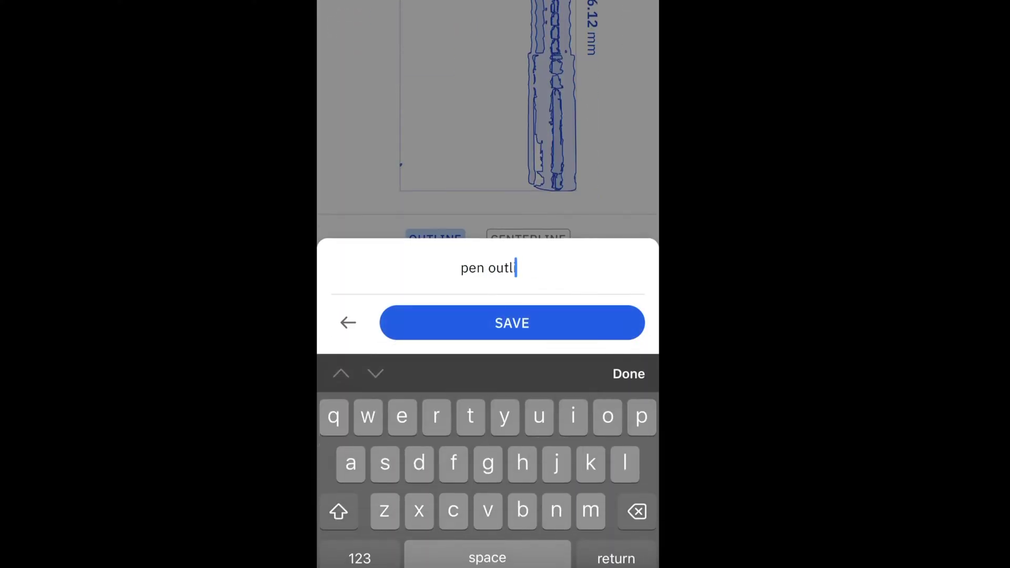
pyautogui.click(359, 557)
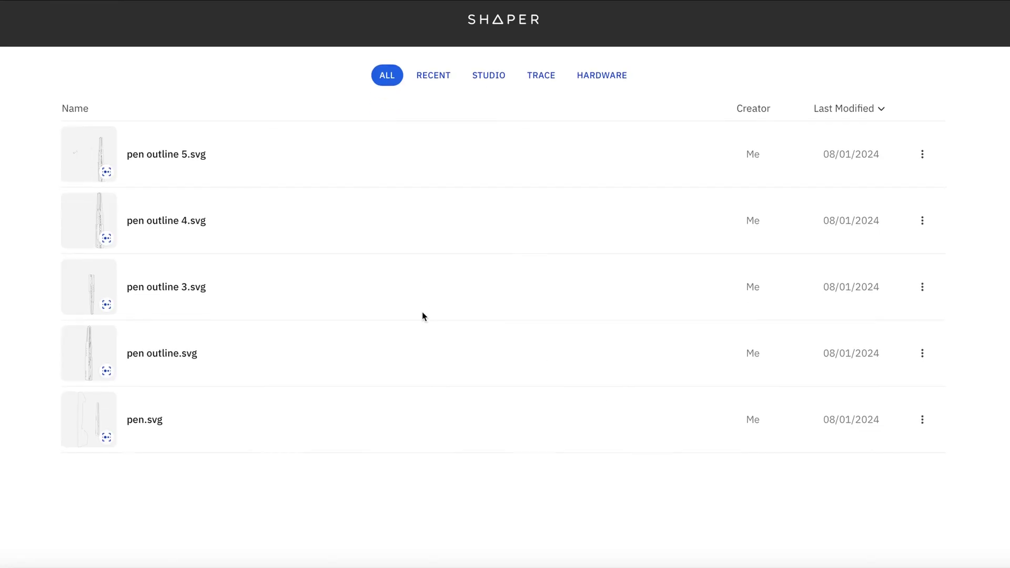
# - Download pen outline 5.svg from the Shaper My Files list
pyautogui.scroll(-1, 423, 314)
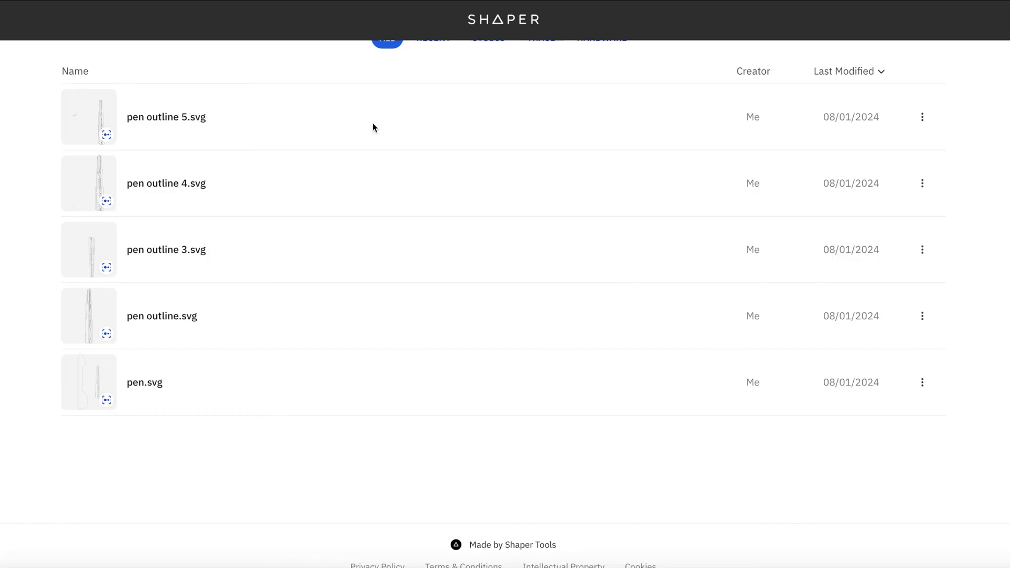
pyautogui.click(925, 118)
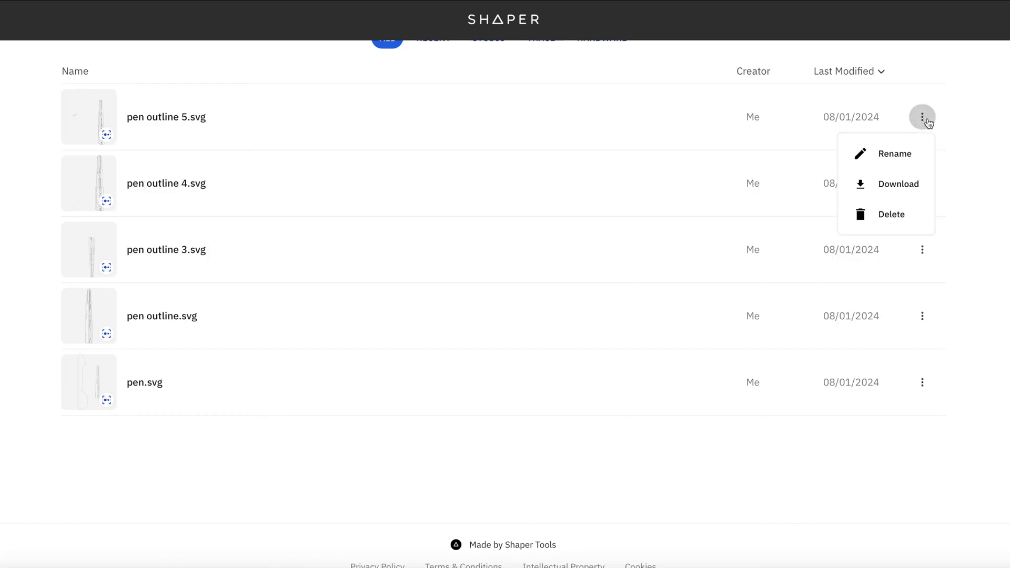
pyautogui.click(904, 188)
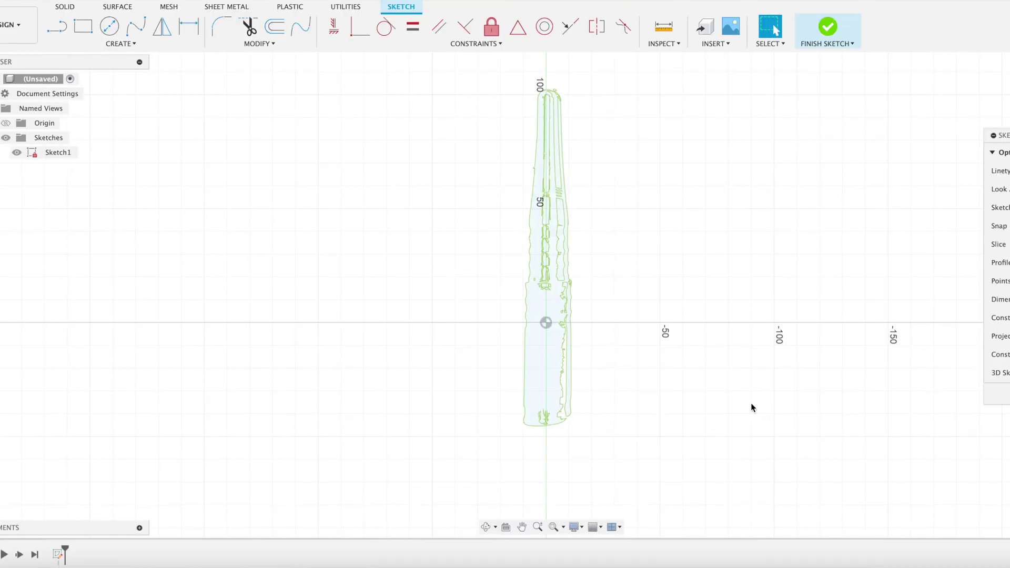
# - Select and remove the stray traced curves near the pen tip
pyautogui.scroll(3, 527, 319)
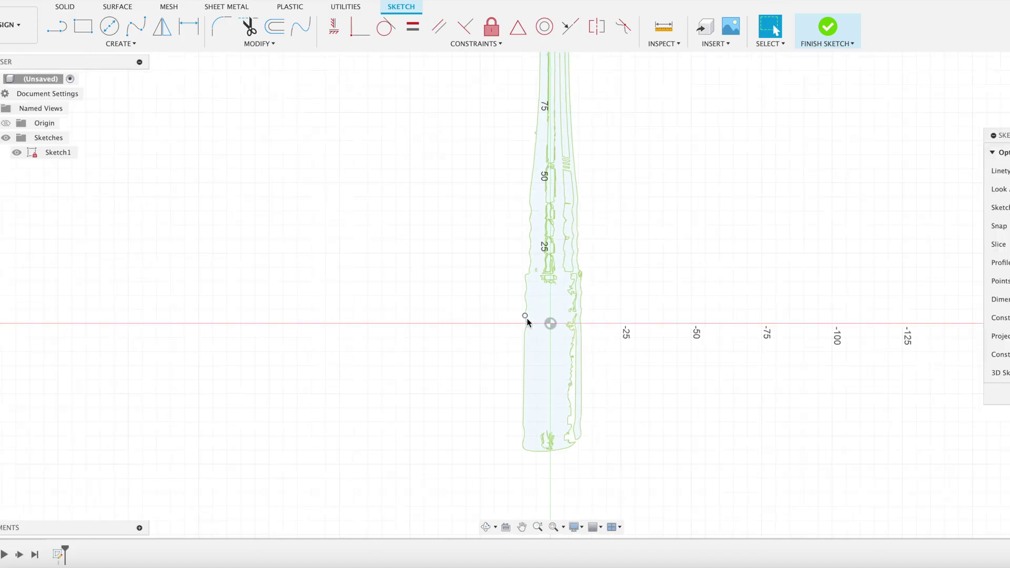
pyautogui.moveTo(567, 287); pyautogui.dragTo(547, 192)
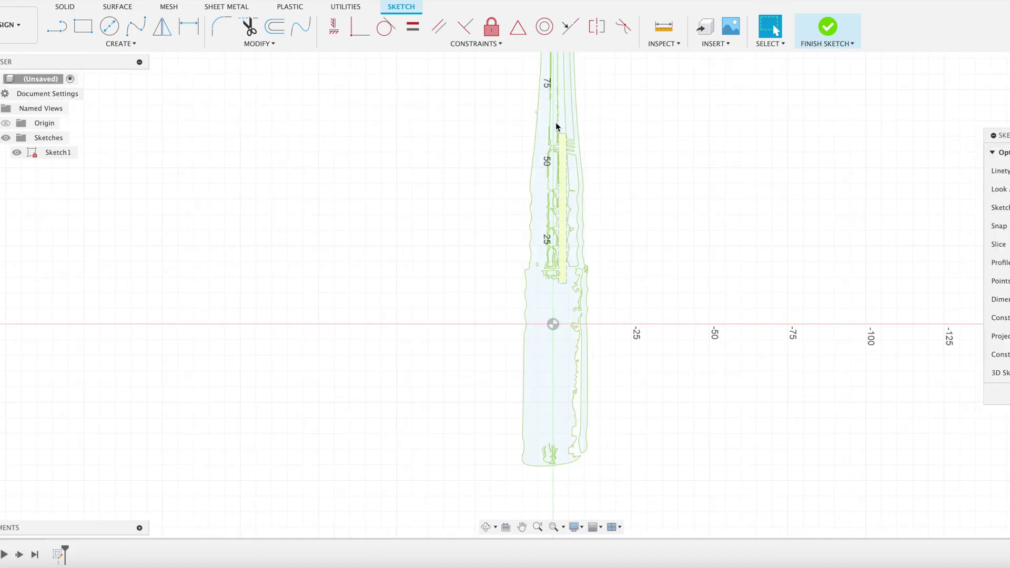
pyautogui.moveTo(546, 121); pyautogui.dragTo(545, 123)
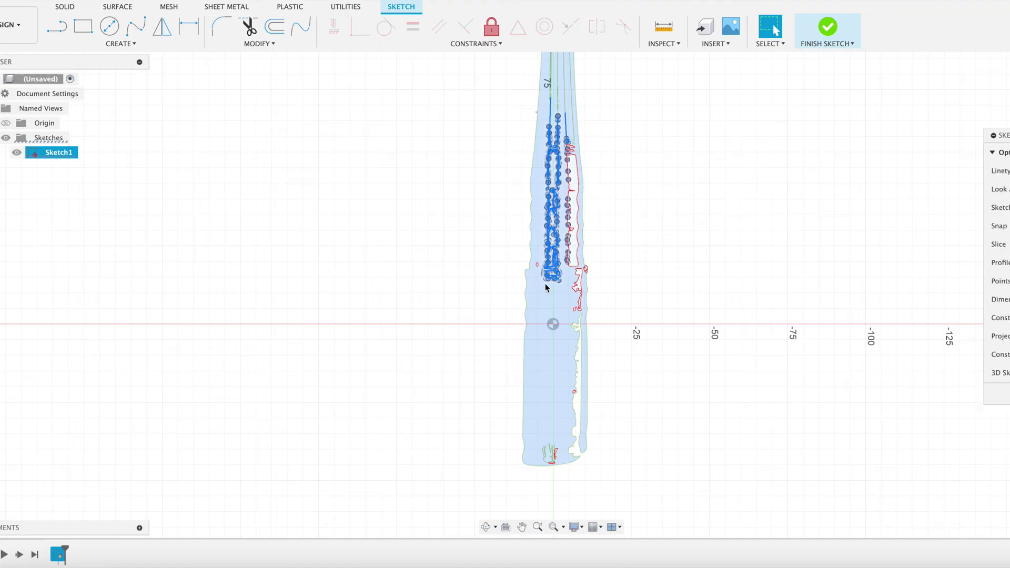
pyautogui.click(424, 275)
pyautogui.moveTo(441, 259)
pyautogui.mouseDown(button='middle')
pyautogui.moveTo(424, 388)
pyautogui.moveTo(396, 457)
pyautogui.mouseUp(button='middle')
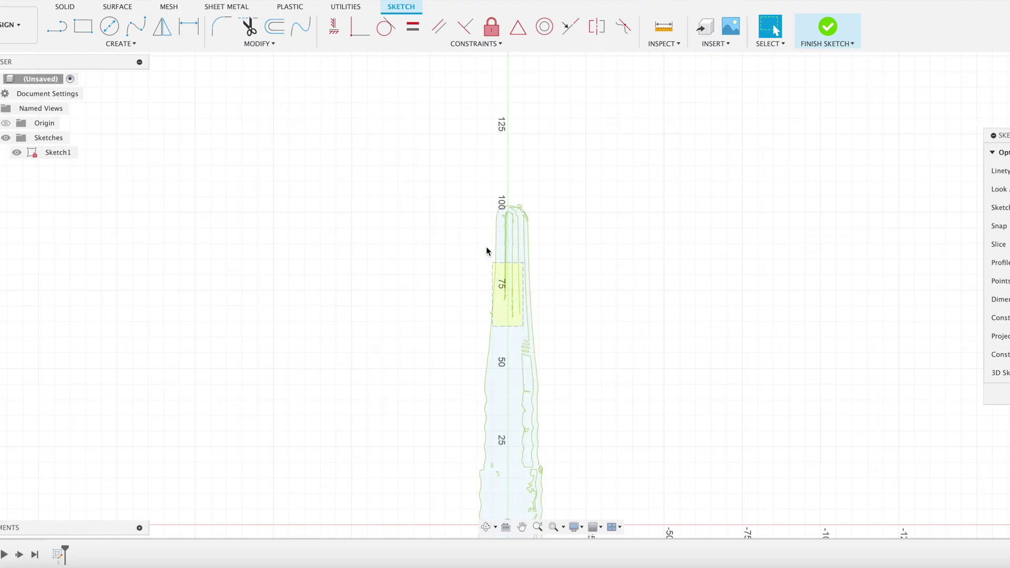
pyautogui.click(503, 221)
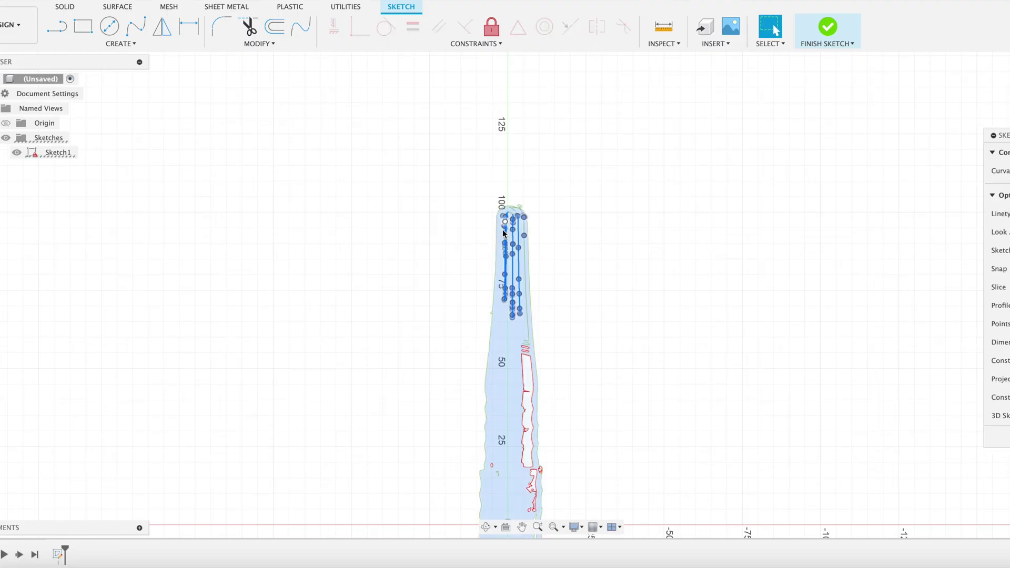
pyautogui.press('Escape')
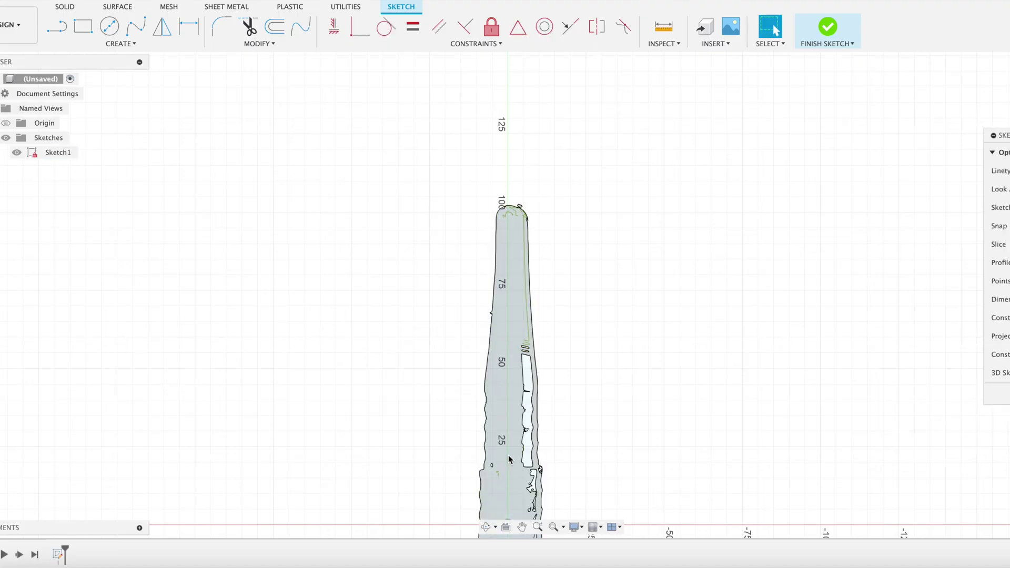
pyautogui.moveTo(510, 459)
pyautogui.mouseDown(button='middle')
pyautogui.moveTo(510, 409)
pyautogui.moveTo(506, 455)
pyautogui.mouseUp(button='middle')
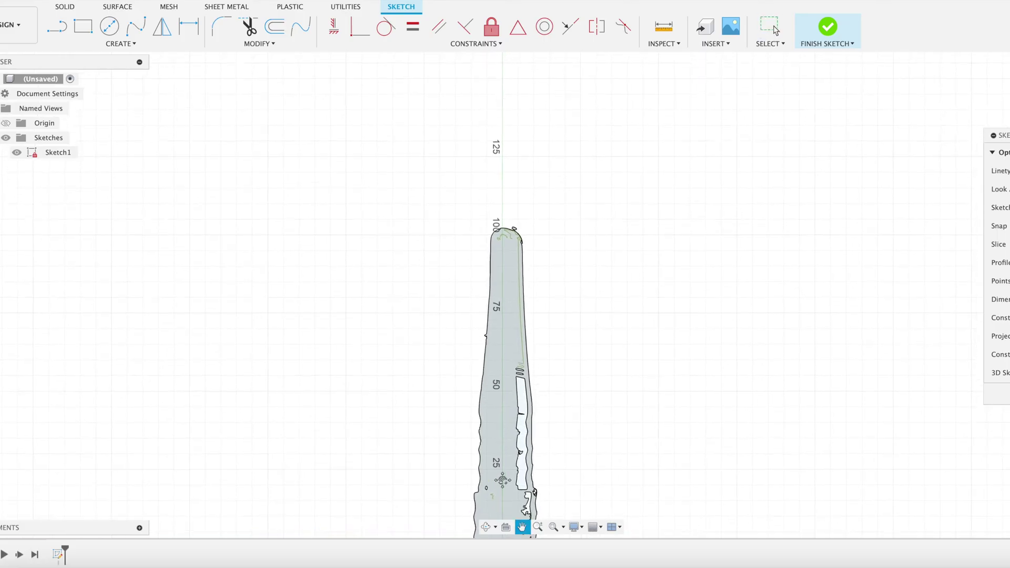
pyautogui.scroll(5, 504, 246)
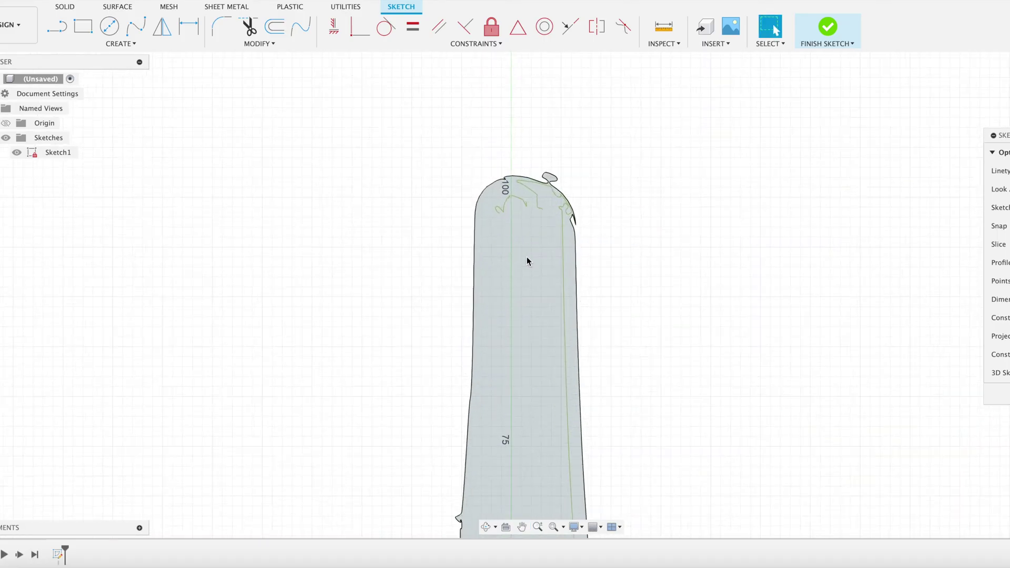
pyautogui.moveTo(539, 241); pyautogui.dragTo(495, 197)
pyautogui.press('Escape')
# - Delete the stray curve near the pen's base
pyautogui.scroll(-3, 524, 339)
pyautogui.moveTo(515, 433); pyautogui.dragTo(514, 279, button='middle')
pyautogui.scroll(2, 510, 388)
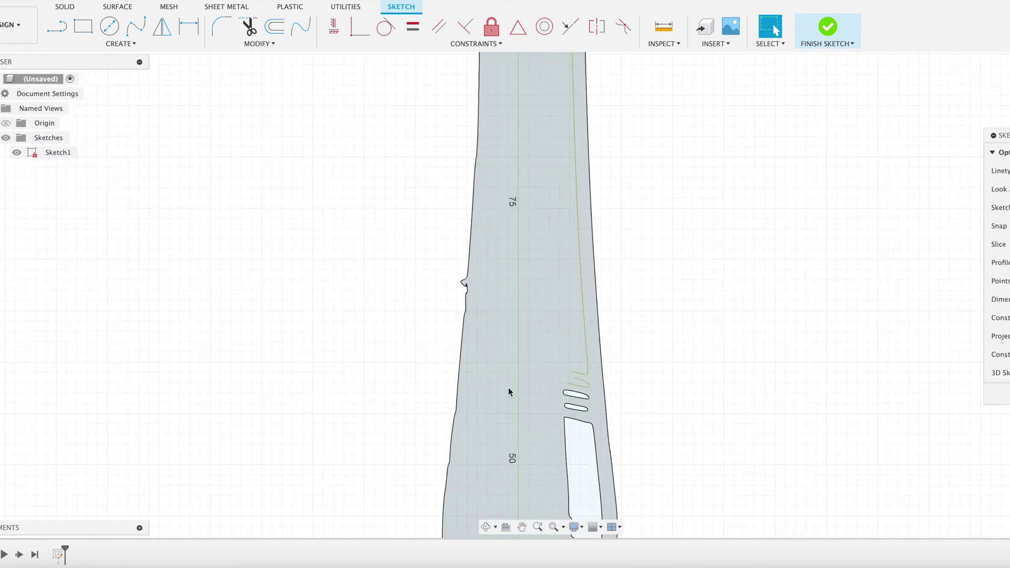
pyautogui.scroll(-6, 514, 411)
pyautogui.moveTo(535, 409); pyautogui.dragTo(511, 228, button='middle')
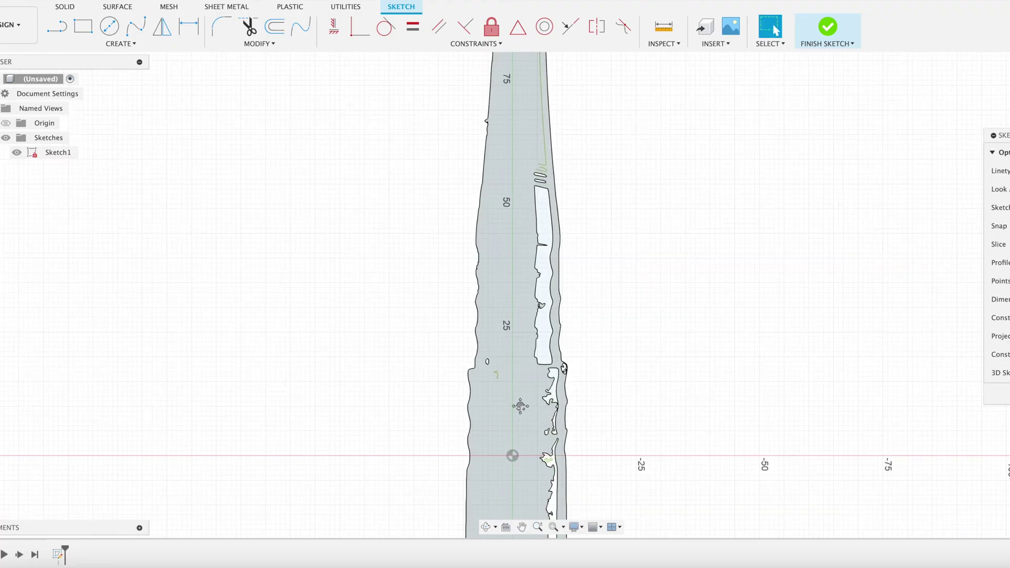
pyautogui.moveTo(515, 440); pyautogui.dragTo(516, 318, button='middle')
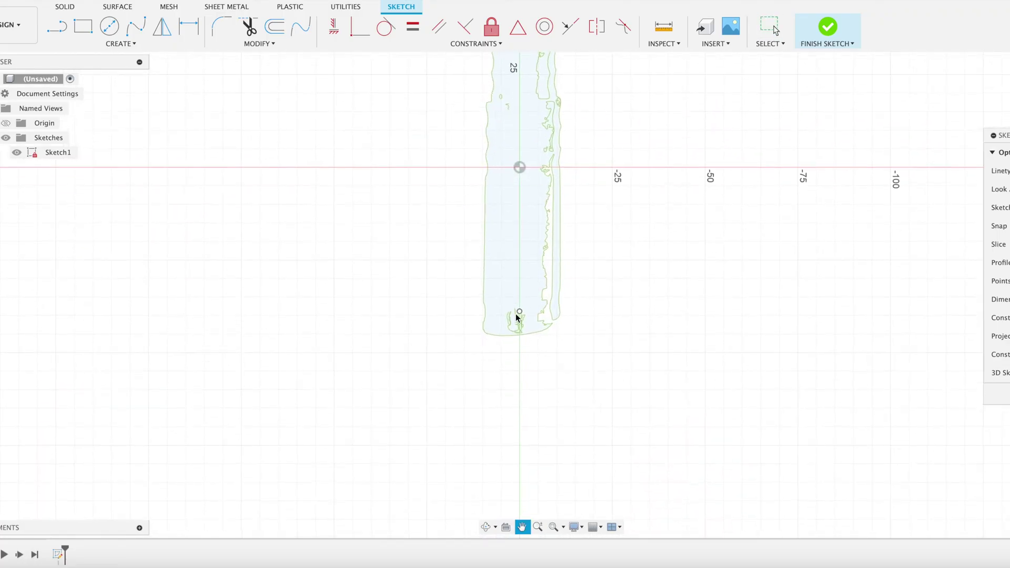
pyautogui.scroll(5, 501, 301)
pyautogui.moveTo(503, 311)
pyautogui.mouseDown()
pyautogui.moveTo(583, 367)
pyautogui.moveTo(563, 380)
pyautogui.mouseUp()
pyautogui.press('Delete')
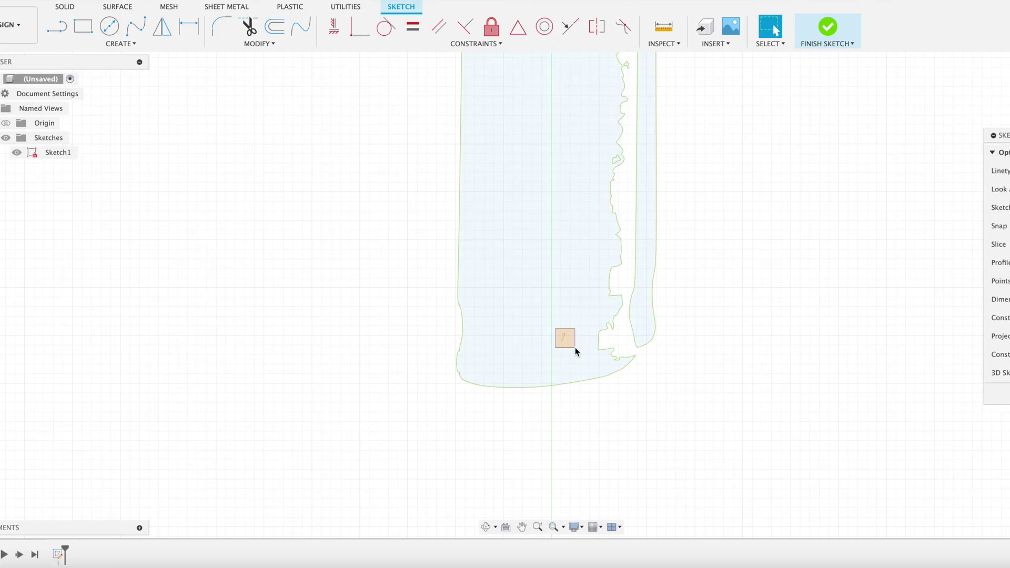
# - Delete the two small stray curves in the lower pen body
pyautogui.scroll(2, 450, 360)
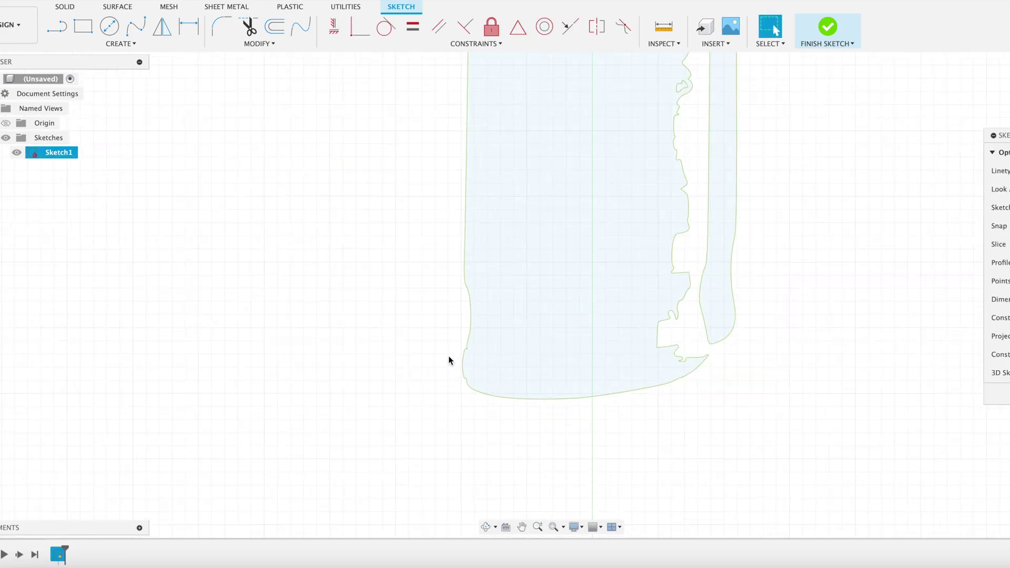
pyautogui.scroll(1, 450, 361)
pyautogui.scroll(-6, 525, 342)
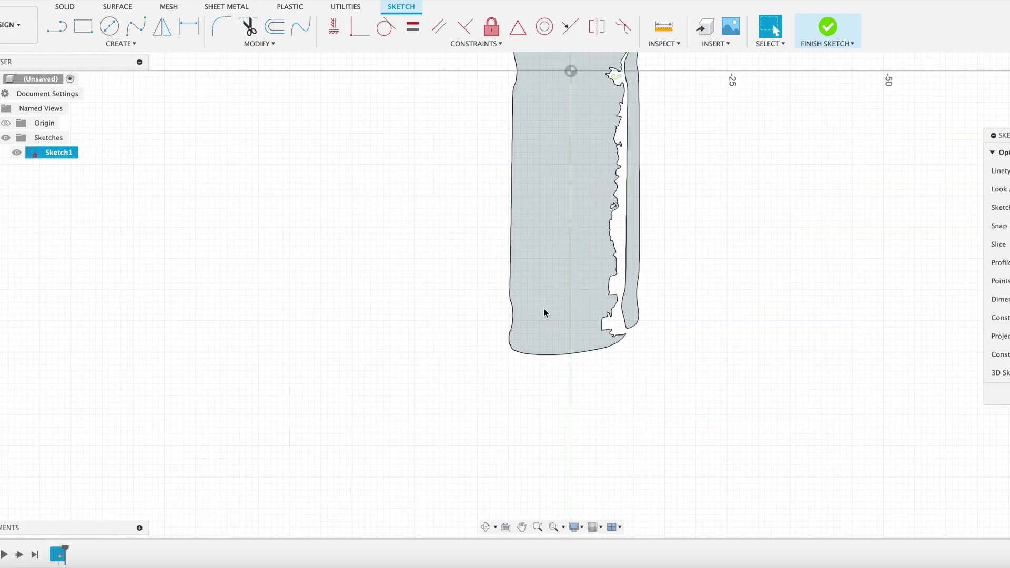
pyautogui.moveTo(544, 304)
pyautogui.mouseDown(button='middle')
pyautogui.moveTo(507, 442)
pyautogui.moveTo(516, 499)
pyautogui.mouseUp(button='middle')
pyautogui.scroll(1, 520, 264)
pyautogui.scroll(2, 520, 264)
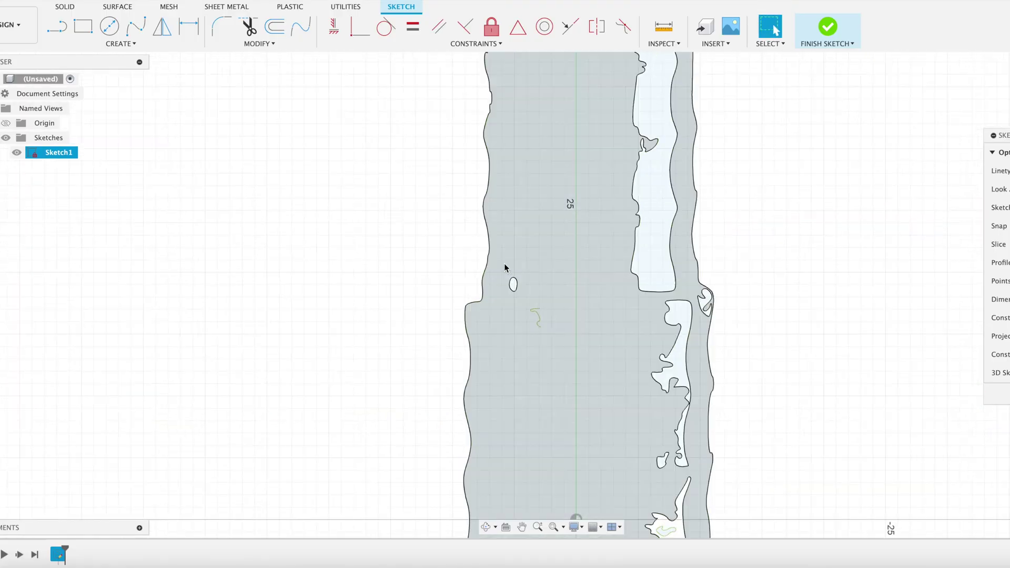
pyautogui.moveTo(504, 263); pyautogui.dragTo(559, 346)
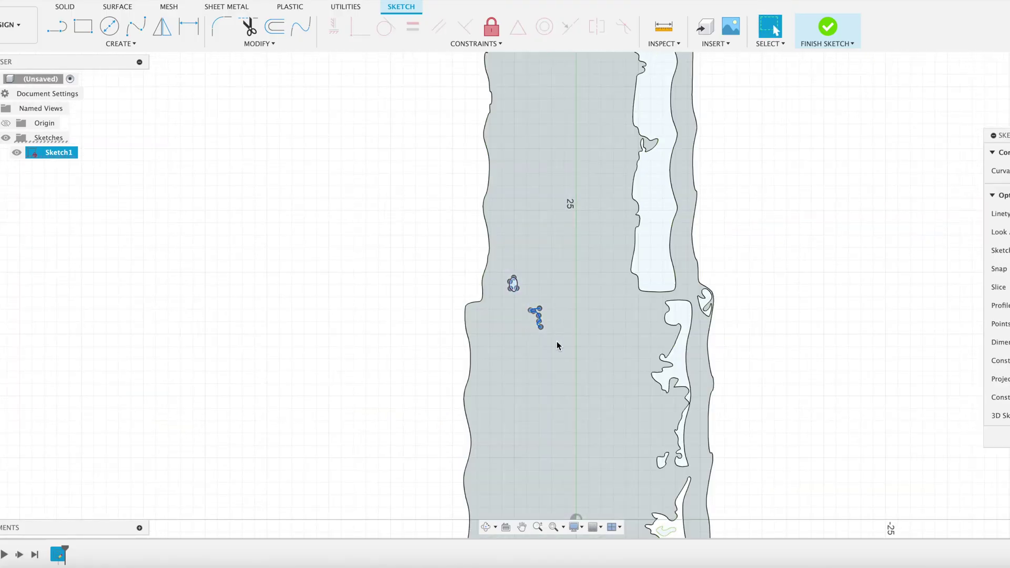
pyautogui.press('Delete')
pyautogui.scroll(-4, 551, 343)
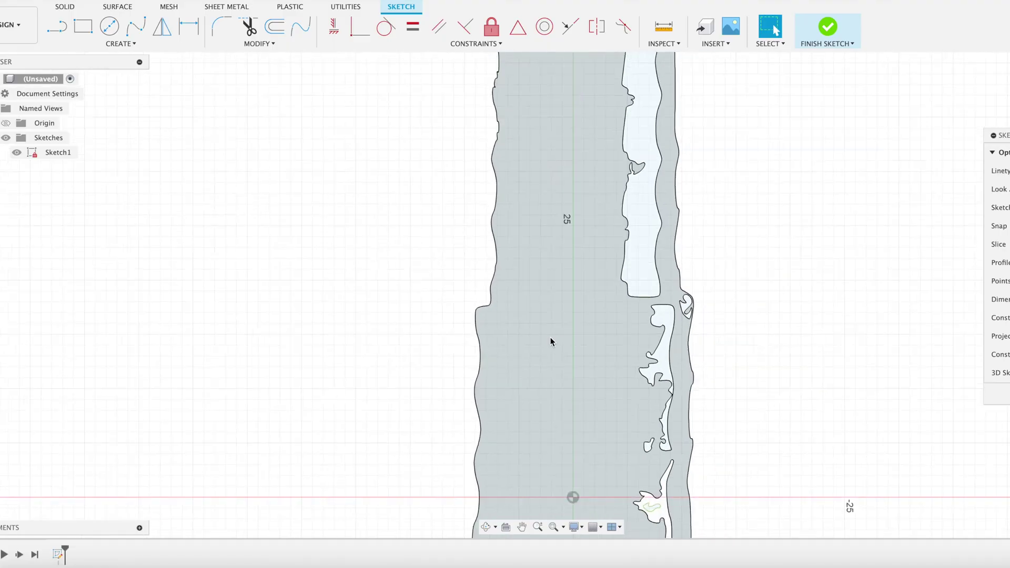
pyautogui.scroll(-2, 551, 342)
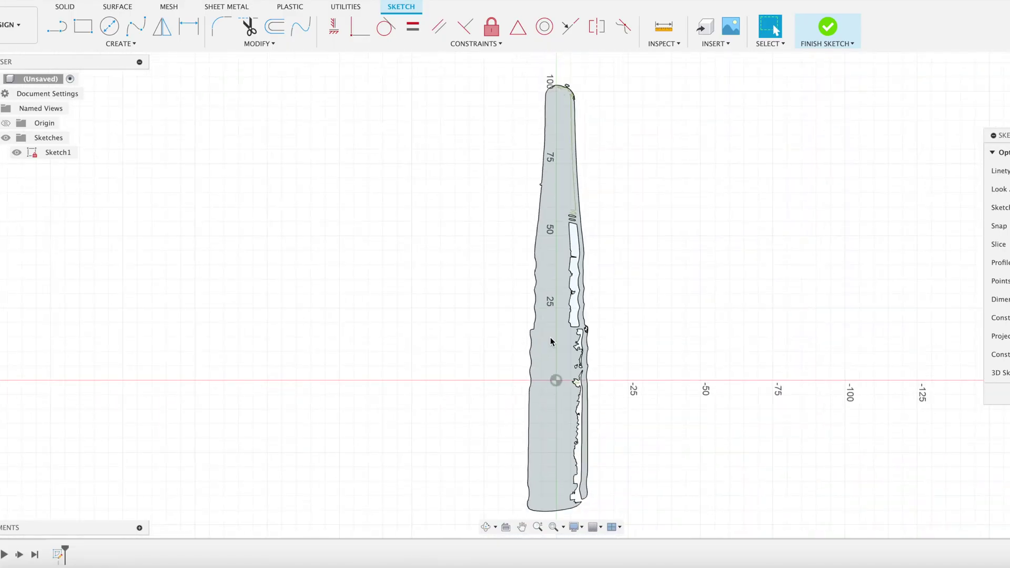
# - Draw a 110 mm vertical line straight up from the sketch origin
pyautogui.press('l')
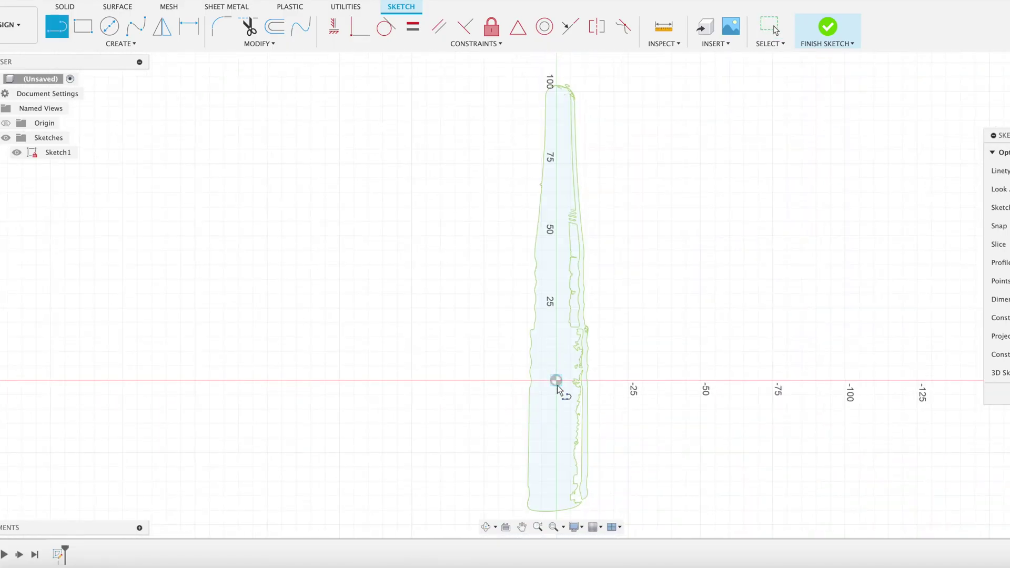
pyautogui.click(556, 380)
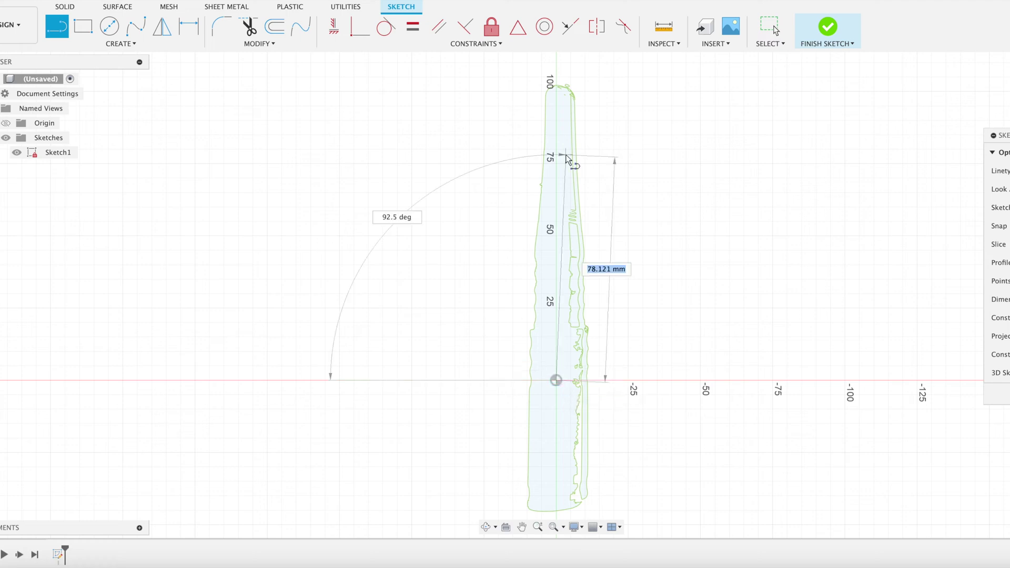
pyautogui.click(557, 63)
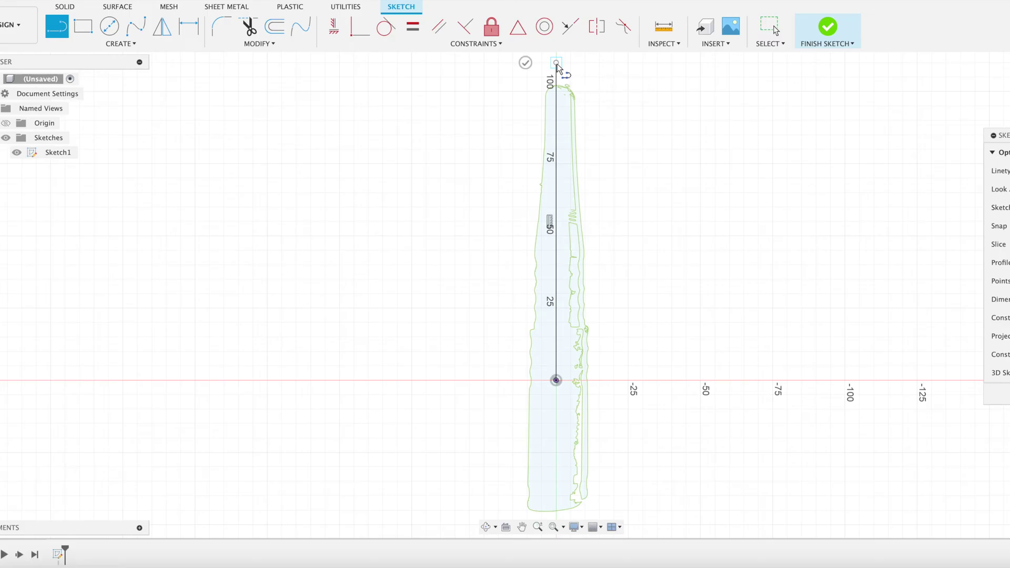
pyautogui.press('Escape')
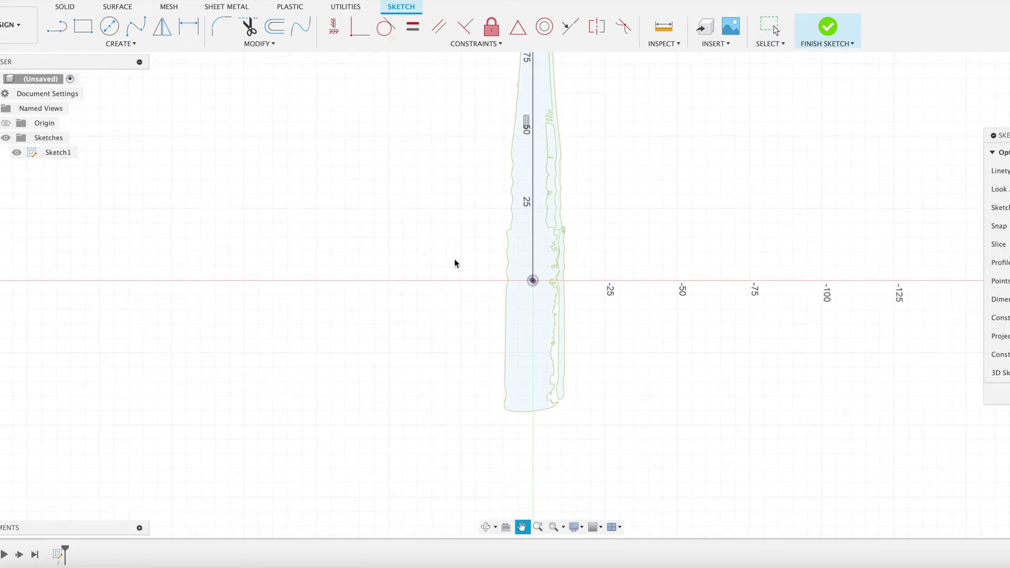
pyautogui.press('Escape')
# - Draw a second vertical line from the origin down past the pen's base, then finish the sketch
pyautogui.press('l')
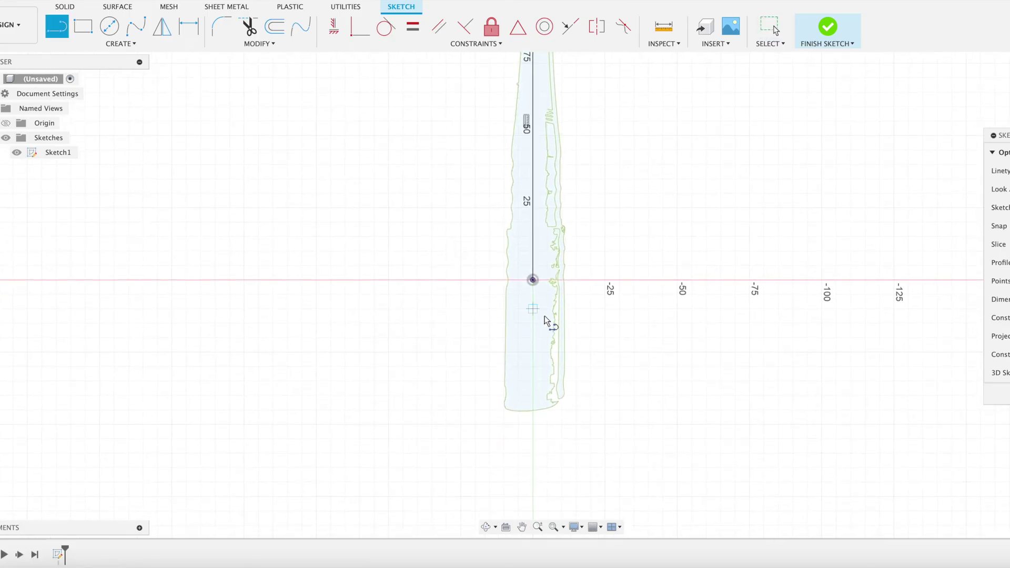
pyautogui.click(533, 280)
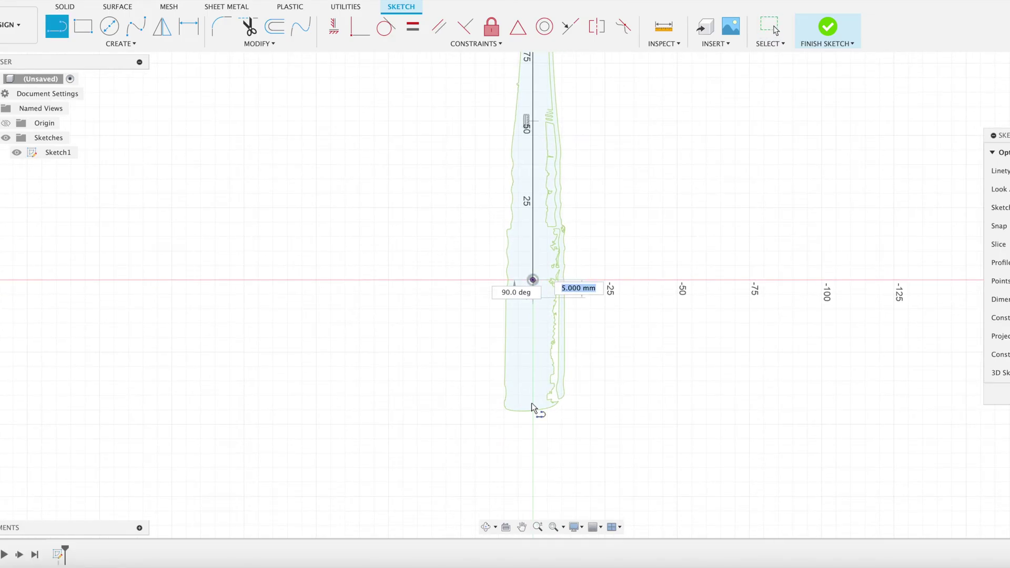
pyautogui.click(533, 433)
pyautogui.press('Escape')
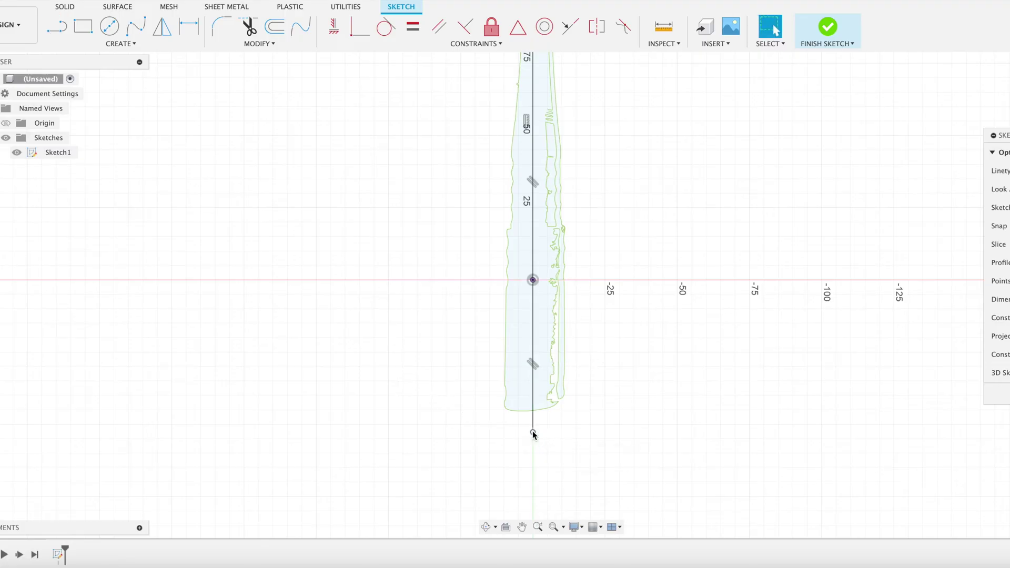
pyautogui.scroll(3, 518, 422)
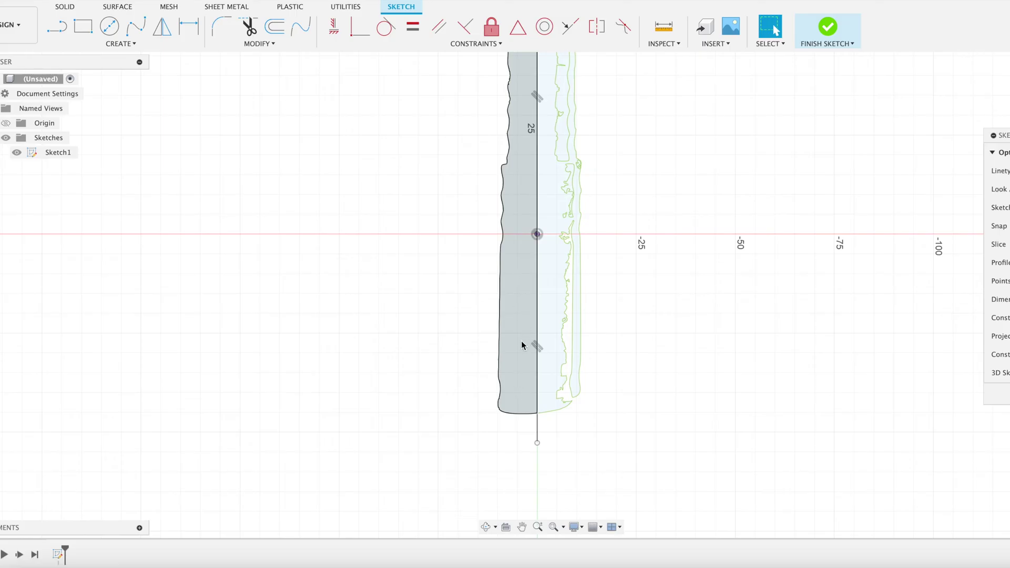
pyautogui.scroll(-5, 522, 345)
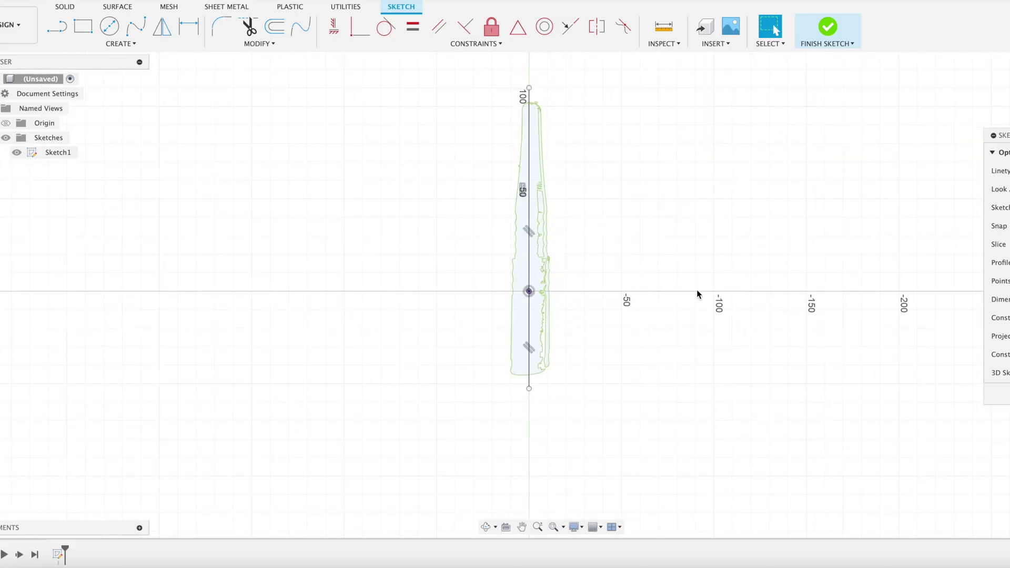
pyautogui.click(828, 29)
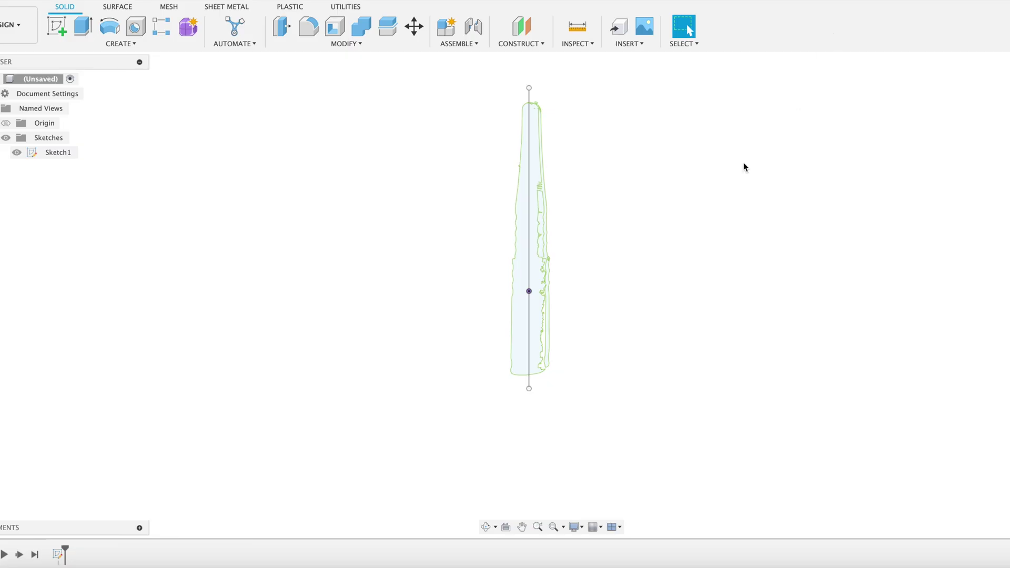
# - Revolve the pen outline profile 360° around the vertical centre line into a solid body
pyautogui.moveTo(620, 389)
pyautogui.keyDown('shift'); pyautogui.mouseDown(button='middle')
pyautogui.moveTo(605, 367)
pyautogui.moveTo(636, 365)
pyautogui.moveTo(548, 368)
pyautogui.moveTo(532, 392)
pyautogui.moveTo(601, 374)
pyautogui.mouseUp(button='middle'); pyautogui.keyUp('shift')
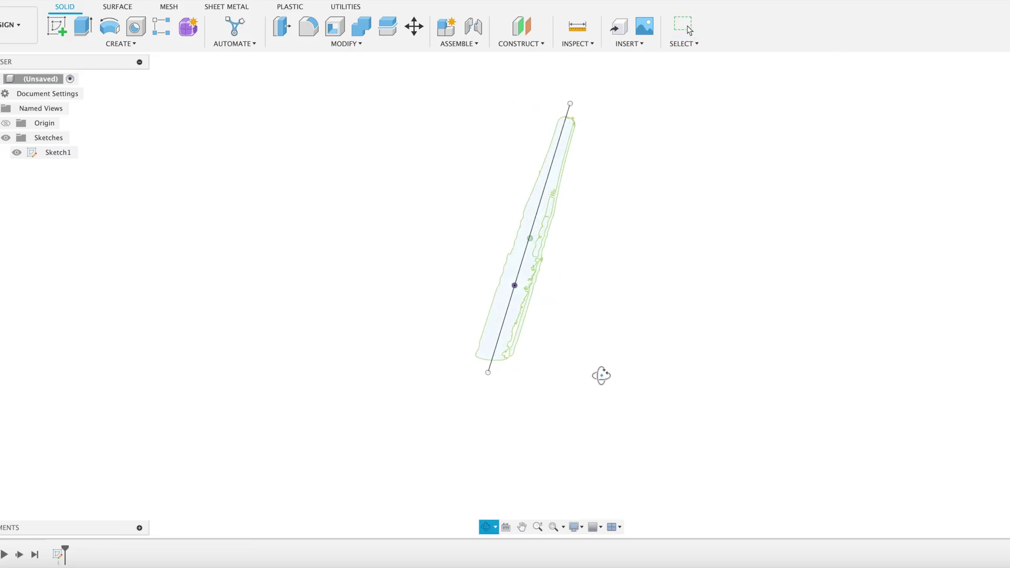
pyautogui.press('Escape')
pyautogui.click(119, 44)
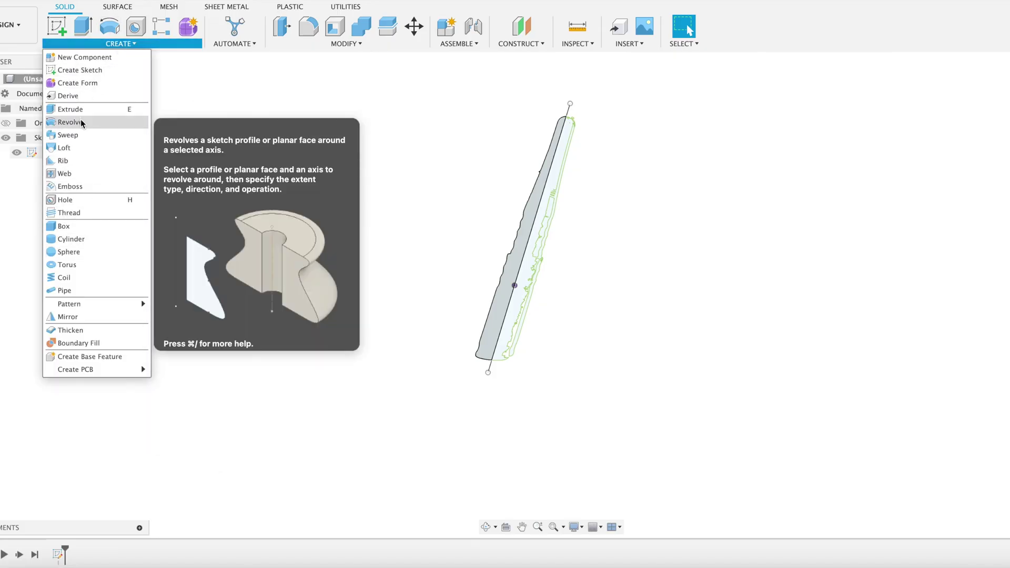
pyautogui.click(68, 122)
pyautogui.click(503, 310)
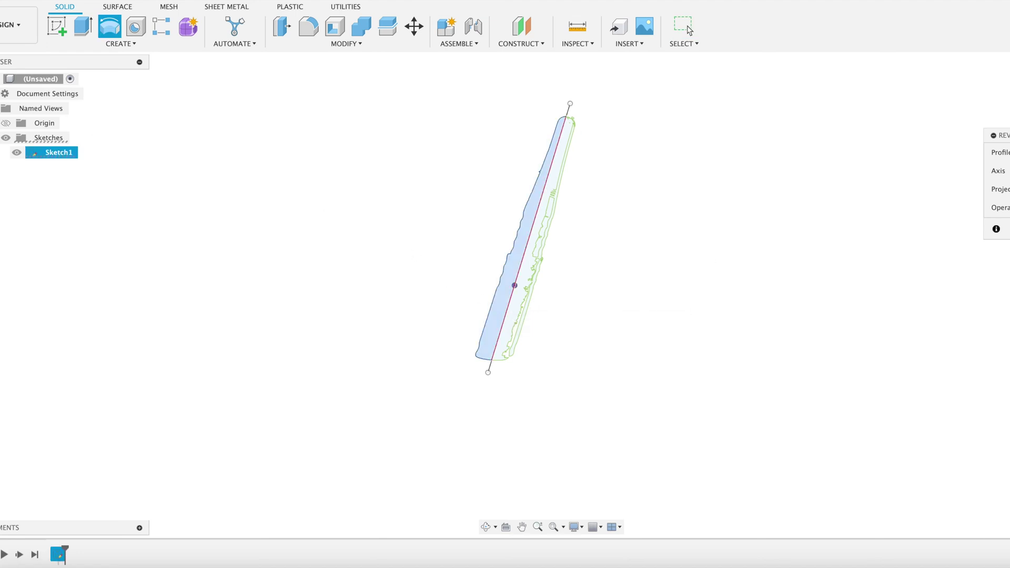
pyautogui.click(569, 110)
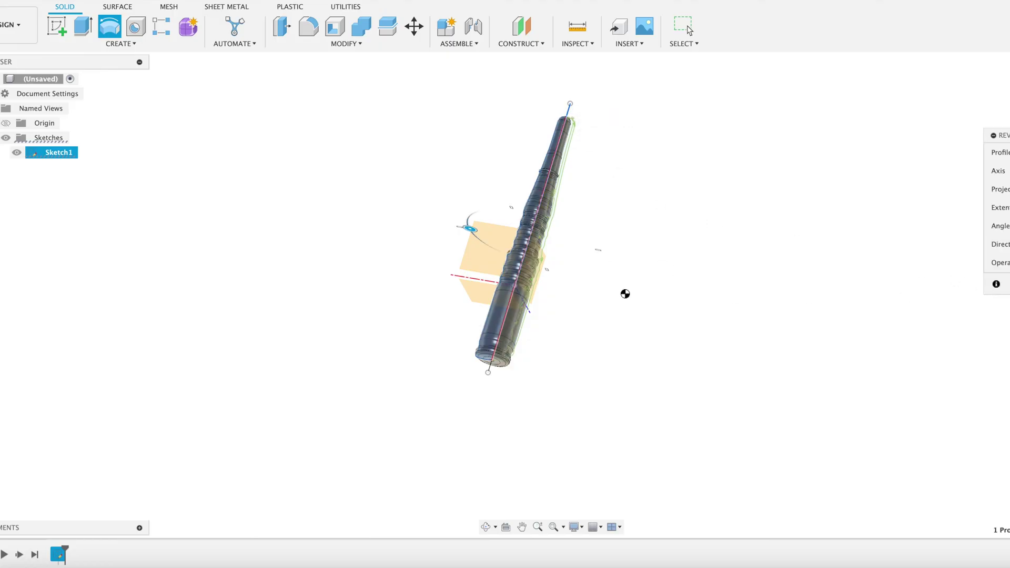
pyautogui.press('Return')
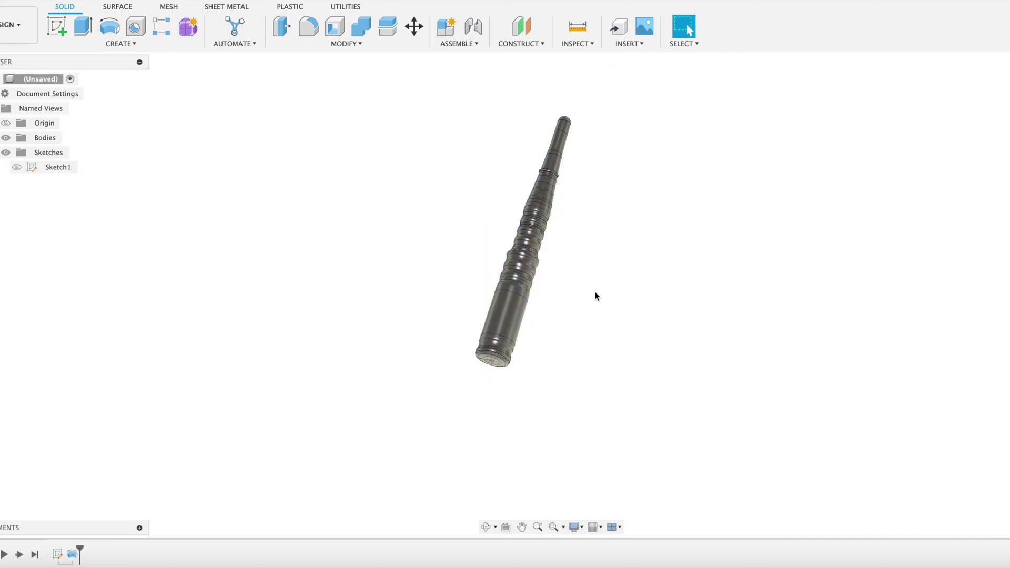
pyautogui.keyDown('shift'); pyautogui.moveTo(625, 284); pyautogui.dragTo(580, 436, button='middle'); pyautogui.keyUp('shift')
pyautogui.moveTo(537, 288); pyautogui.dragTo(812, 295, button='middle')
pyautogui.scroll(2, 546, 239)
pyautogui.scroll(5, 545, 240)
pyautogui.scroll(3, 529, 233)
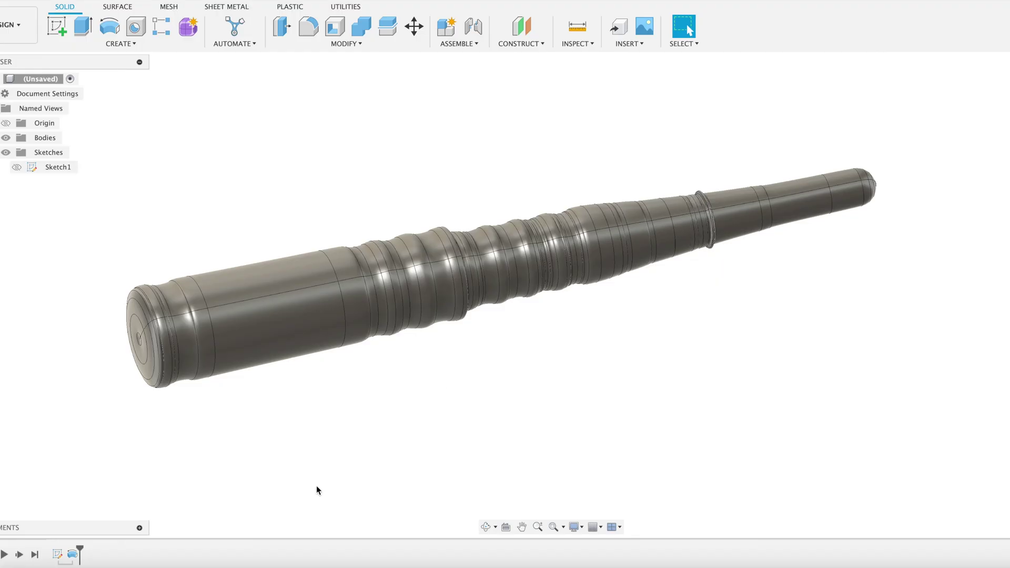
# - Reopen Sketch1 for editing and zoom in on the bump in the pen outline
pyautogui.rightClick(72, 555)
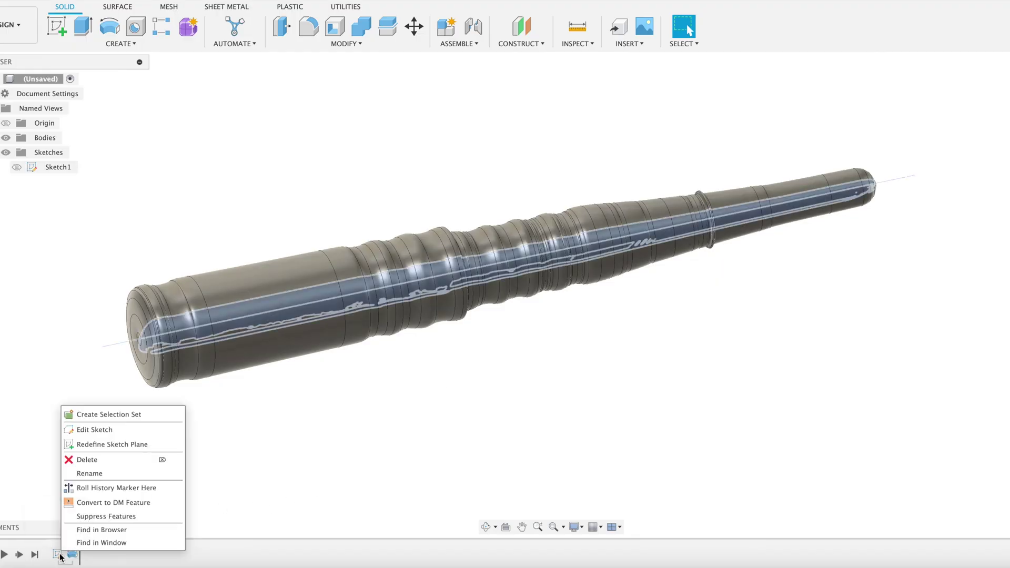
pyautogui.click(96, 430)
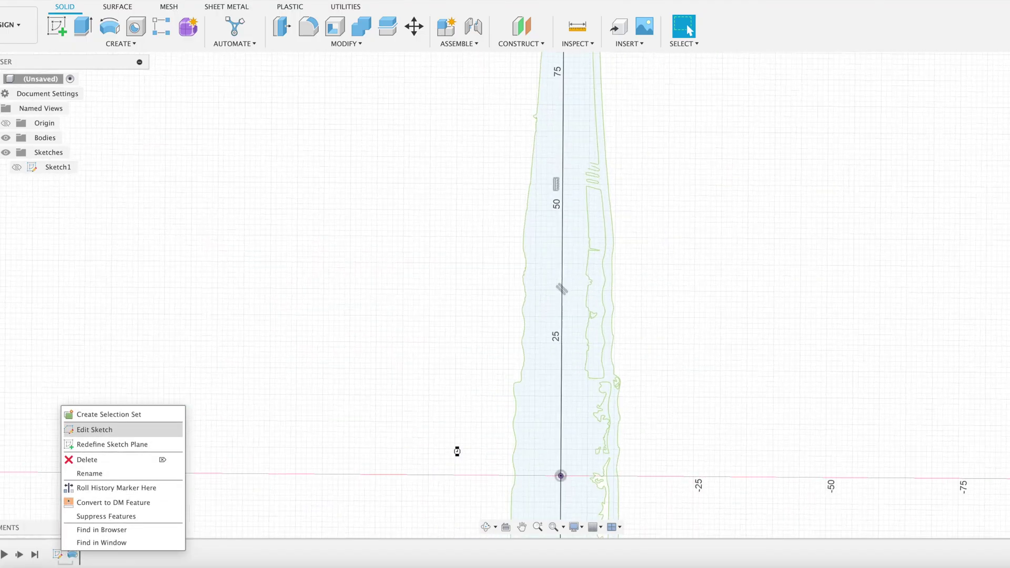
pyautogui.scroll(5, 529, 119)
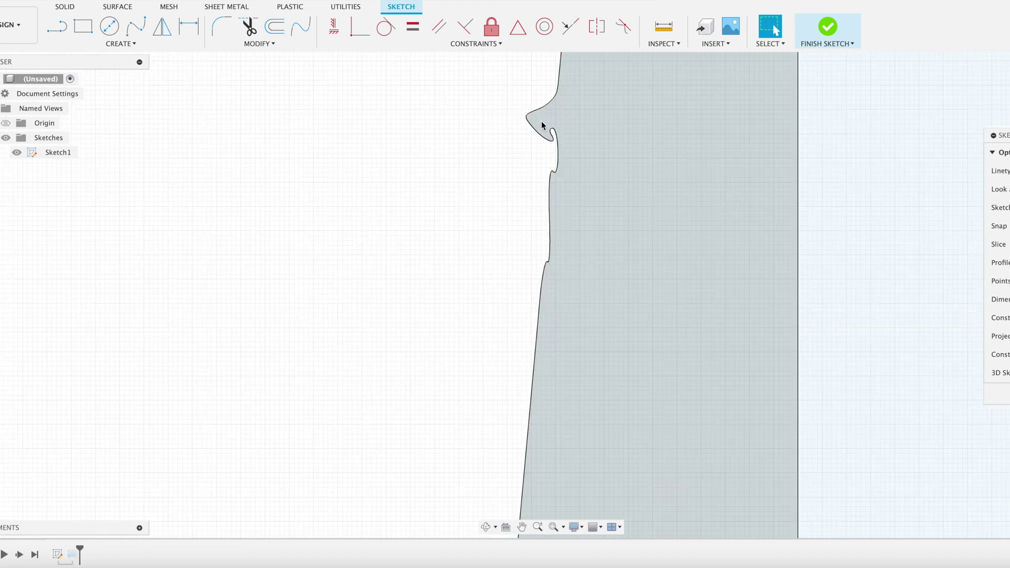
pyautogui.scroll(-5, 542, 125)
pyautogui.moveTo(547, 122); pyautogui.dragTo(539, 158, button='middle')
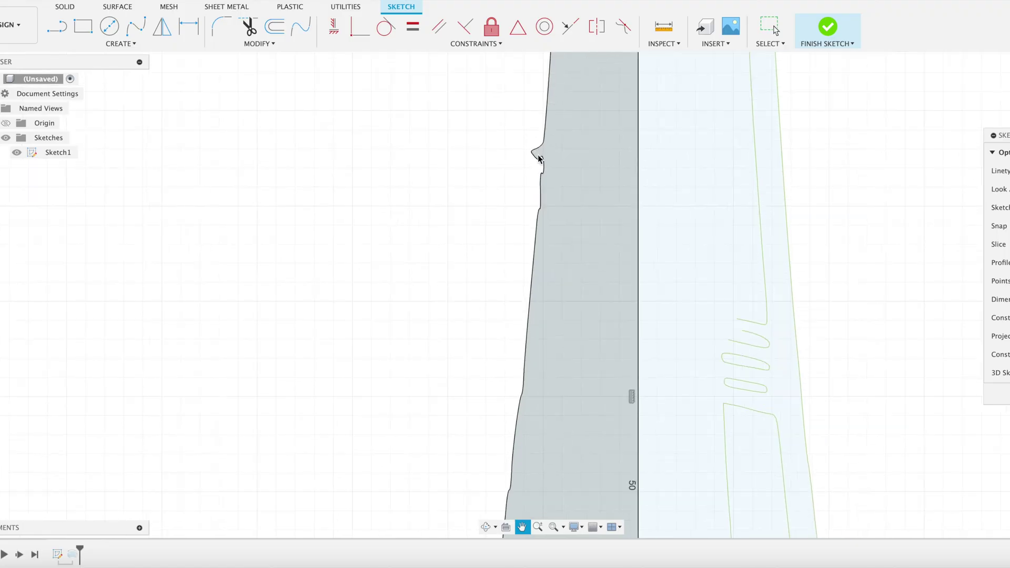
pyautogui.scroll(-5, 538, 158)
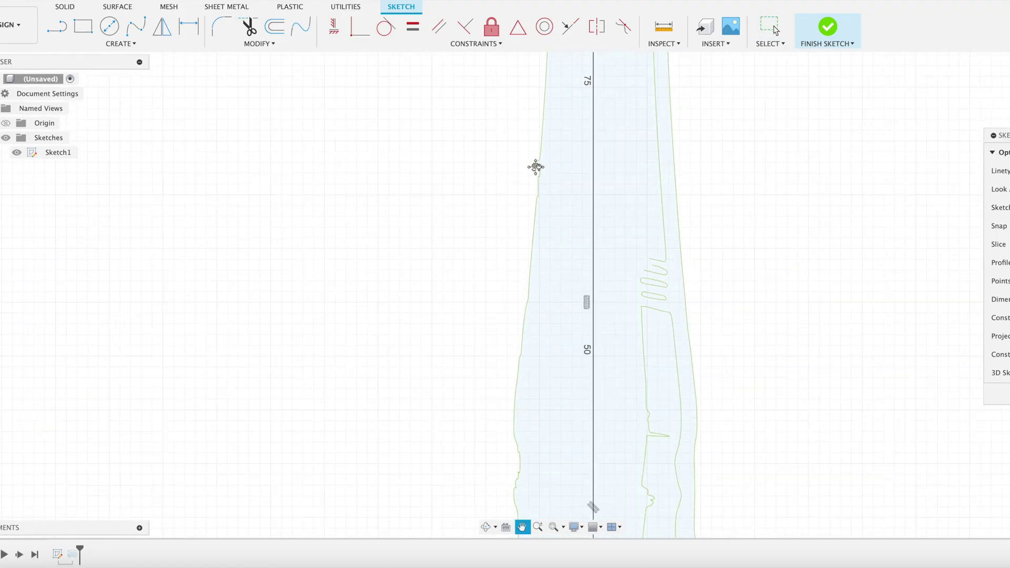
pyautogui.moveTo(536, 167); pyautogui.dragTo(537, 169, button='middle')
# - Draw a straight line across the bump and trim away the bump curves
pyautogui.press('l')
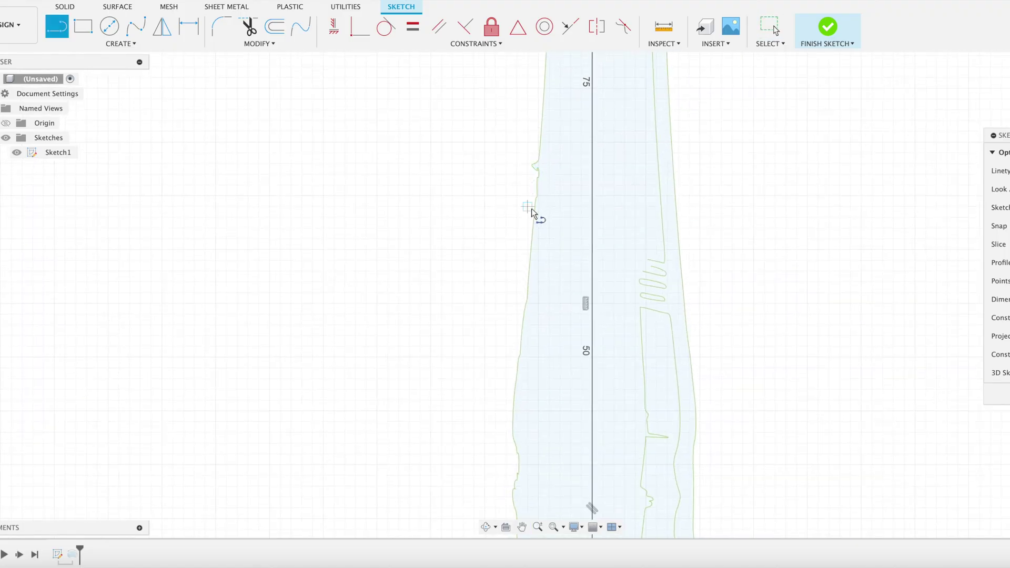
pyautogui.click(534, 210)
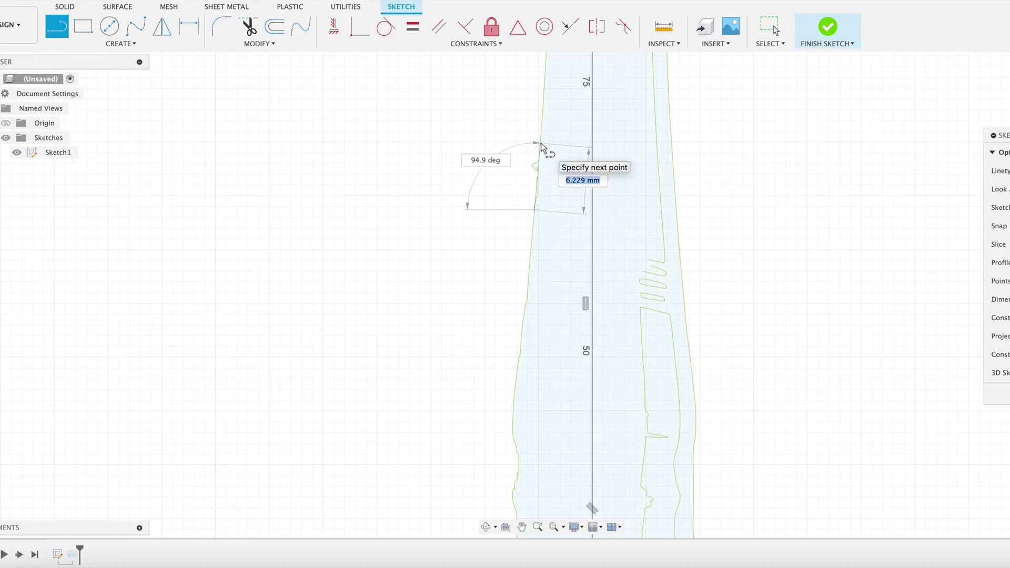
pyautogui.press('Escape')
pyautogui.scroll(10, 545, 153)
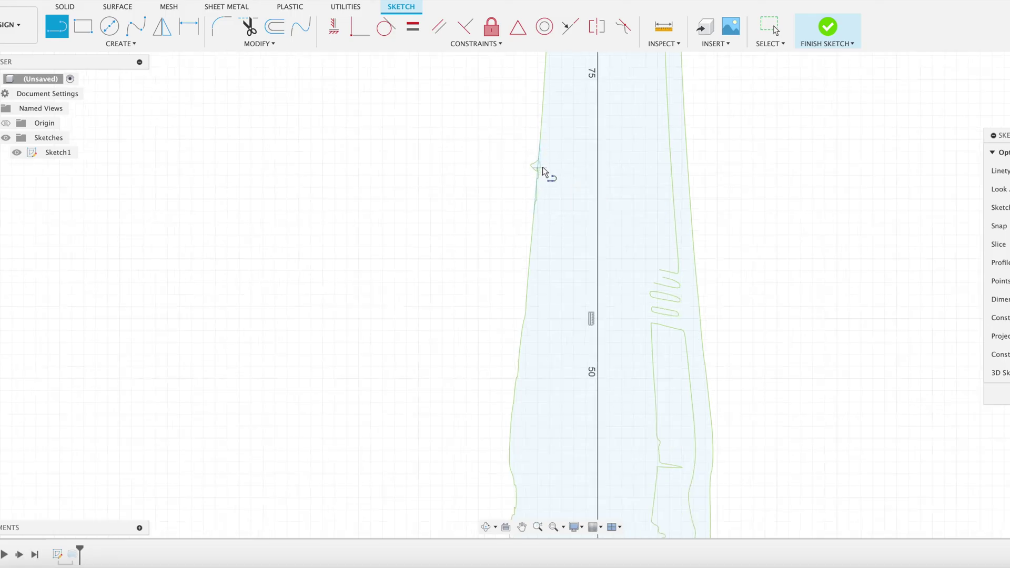
pyautogui.press('t')
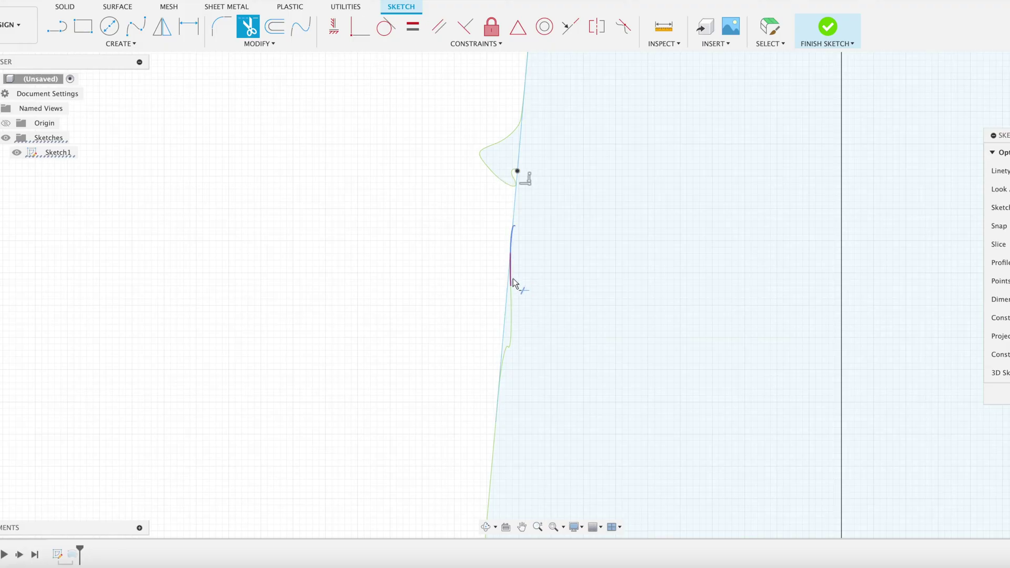
pyautogui.scroll(3, 520, 233)
pyautogui.scroll(-2, 587, 309)
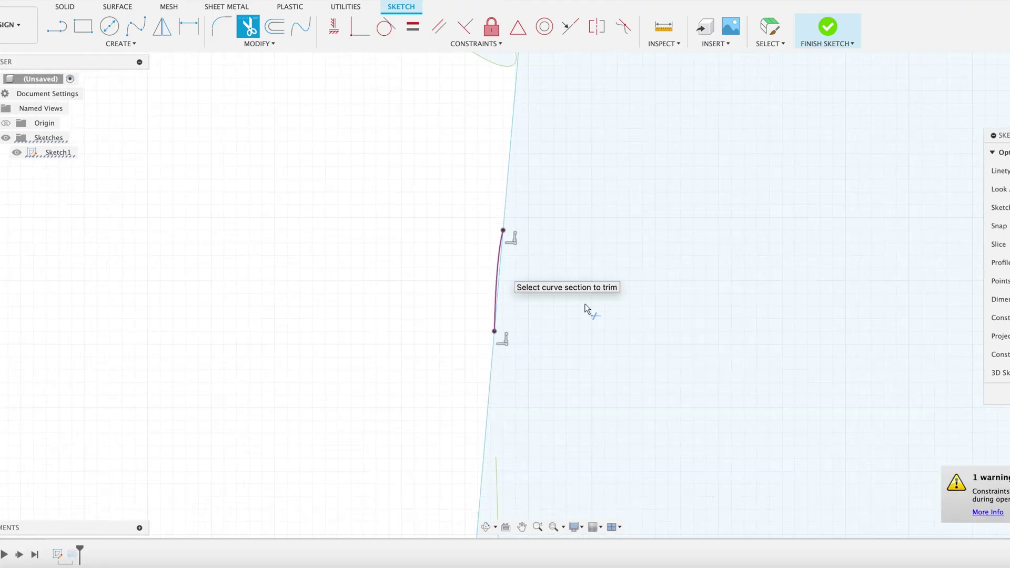
pyautogui.scroll(3, 505, 267)
pyautogui.scroll(3, 489, 162)
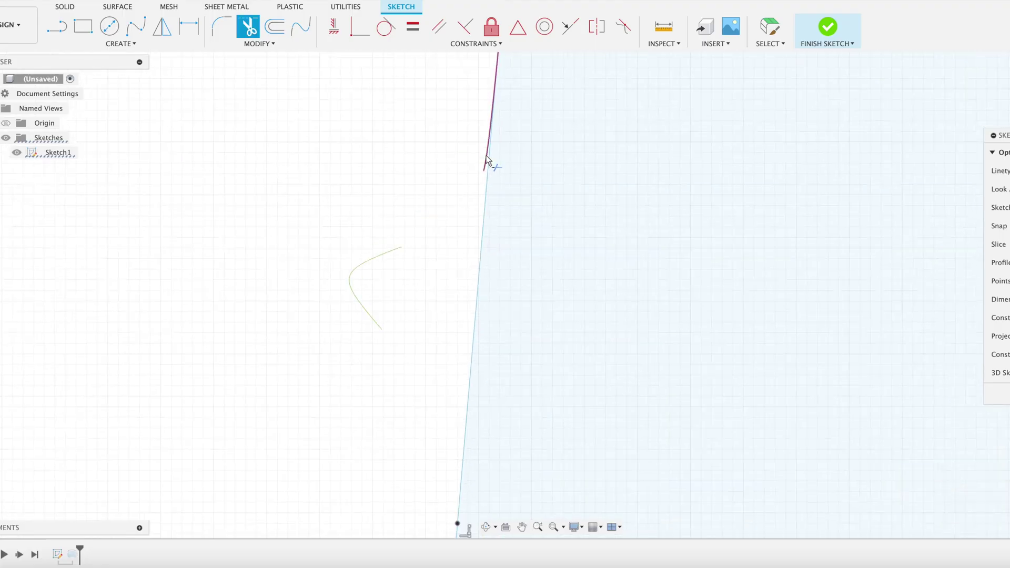
pyautogui.scroll(-2, 411, 299)
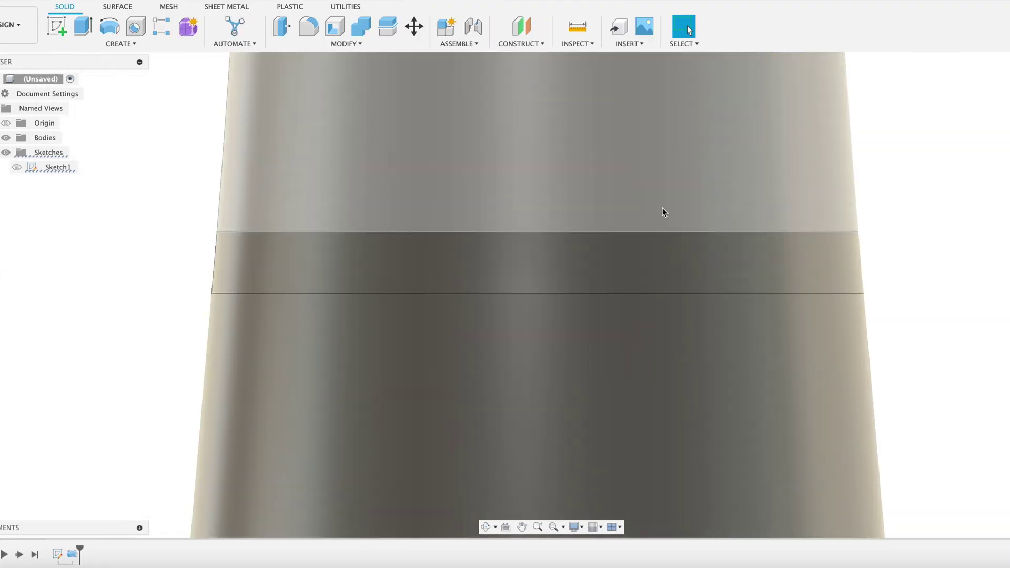
pyautogui.scroll(-8, 662, 208)
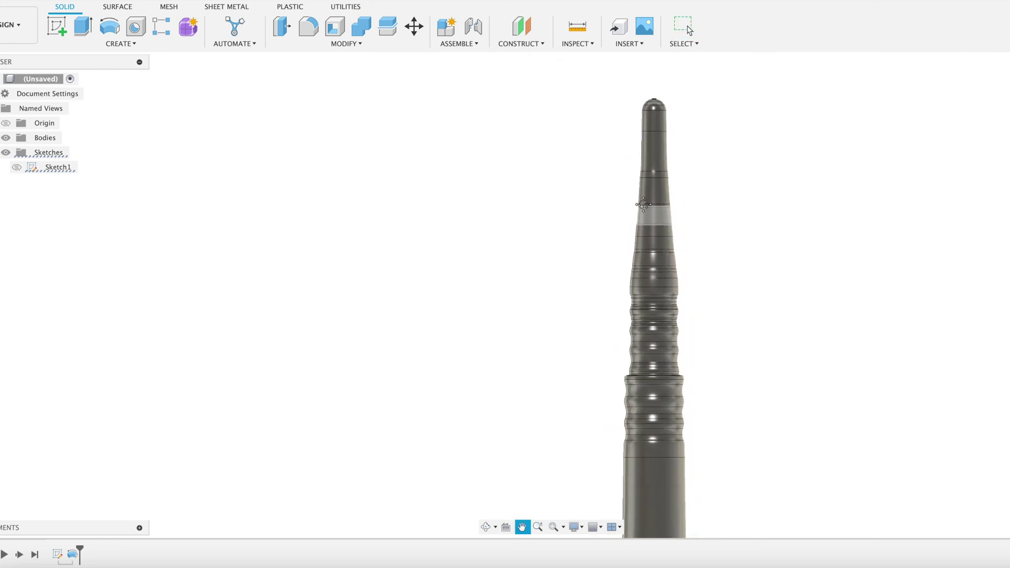
pyautogui.scroll(3, 662, 200)
pyautogui.scroll(-5, 661, 188)
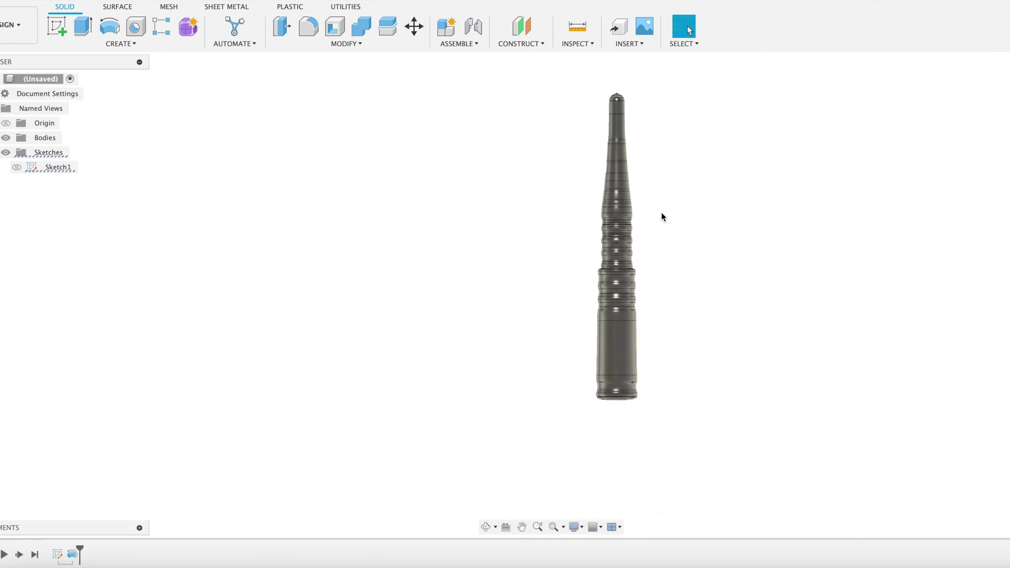
pyautogui.press('F4')
pyautogui.moveTo(658, 289); pyautogui.dragTo(465, 135)
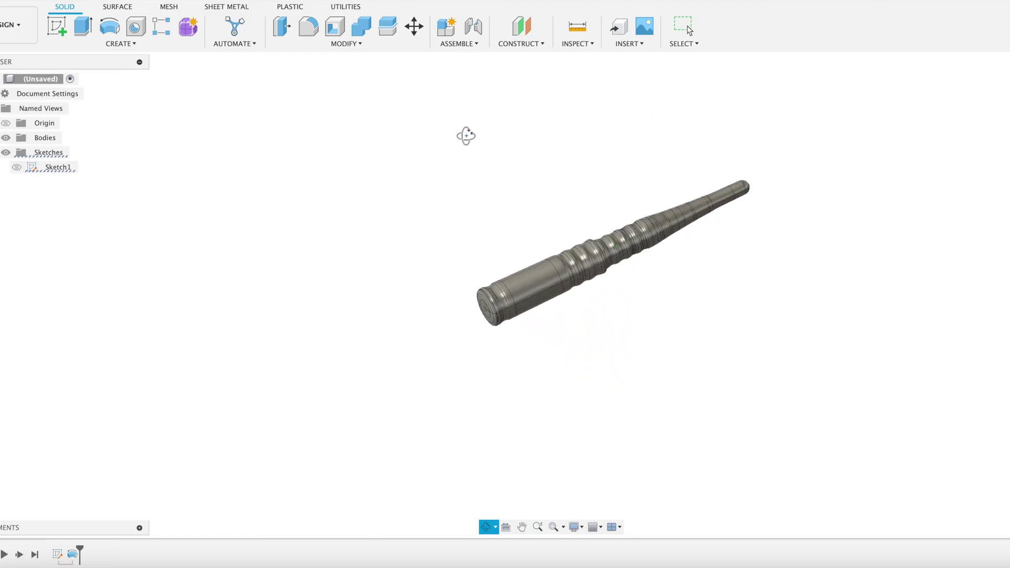
pyautogui.press('Escape')
pyautogui.keyDown('shift'); pyautogui.moveTo(729, 285); pyautogui.dragTo(620, 301, button='middle'); pyautogui.keyUp('shift')
pyautogui.scroll(5, 620, 299)
pyautogui.moveTo(553, 273); pyautogui.dragTo(643, 295, button='middle')
pyautogui.scroll(2, 643, 296)
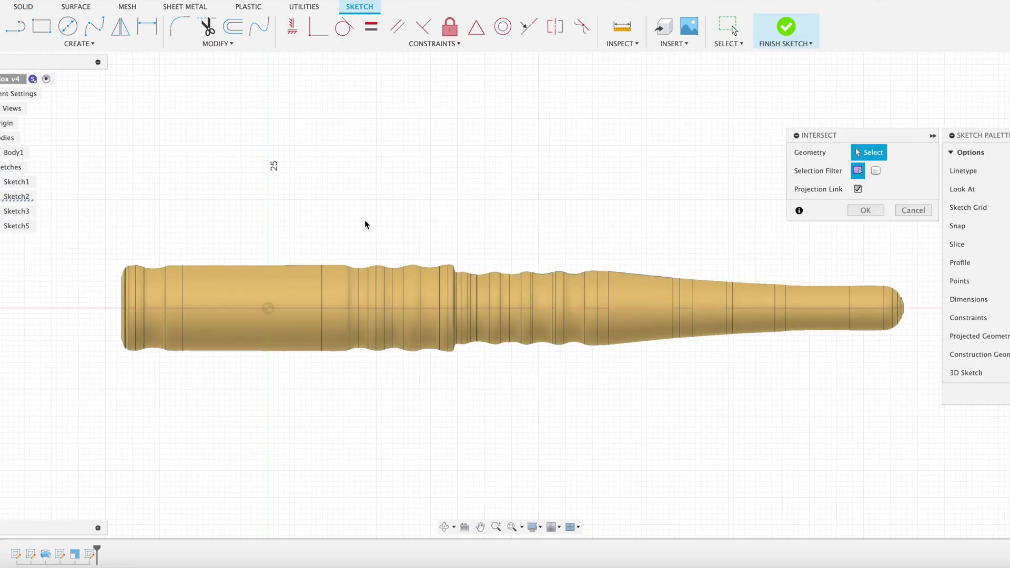
# - Select the pen's left end face and the adjacent face strips for the intersection
pyautogui.scroll(6, 126, 290)
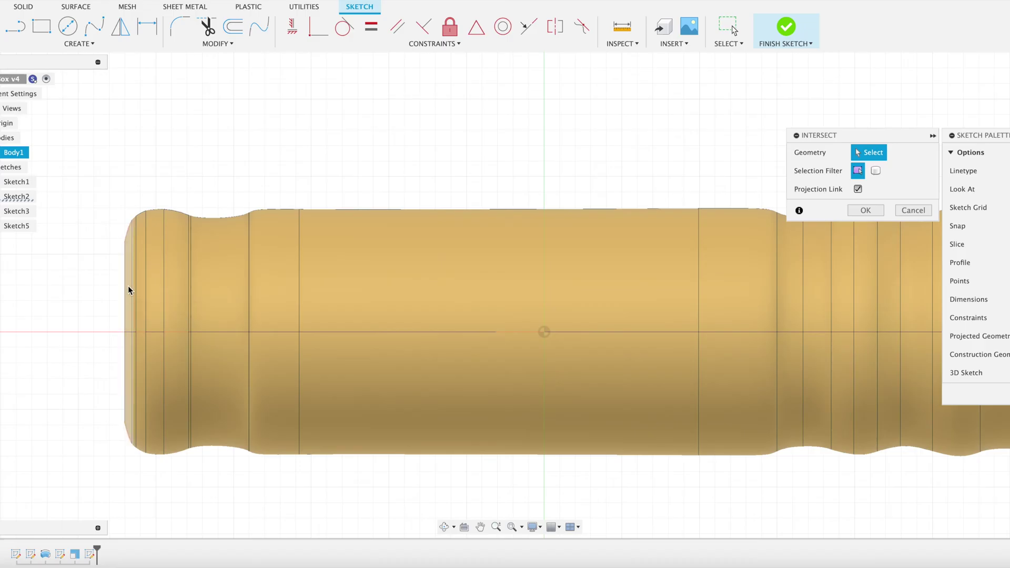
pyautogui.click(128, 289)
pyautogui.click(137, 284)
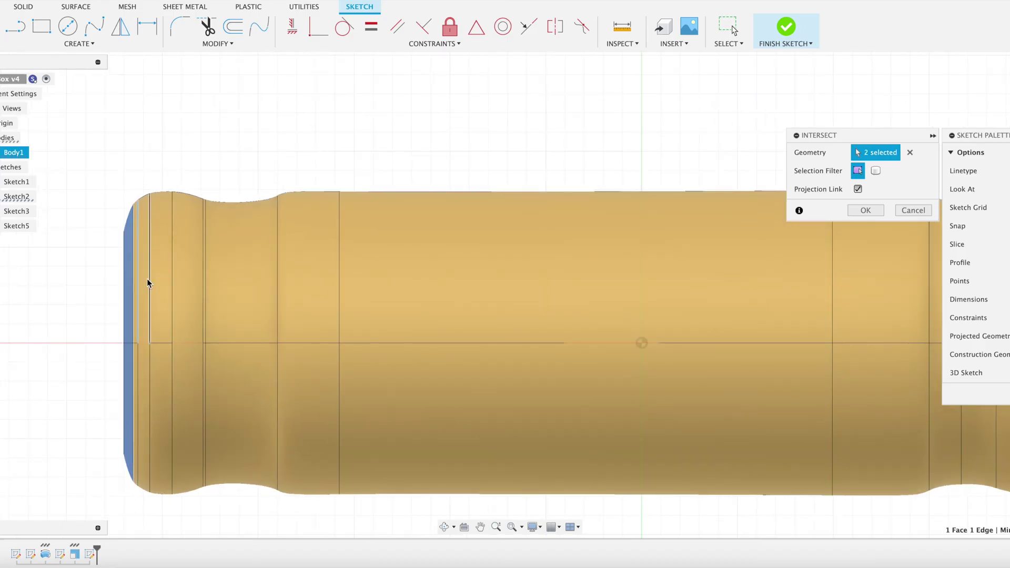
pyautogui.scroll(3, 136, 286)
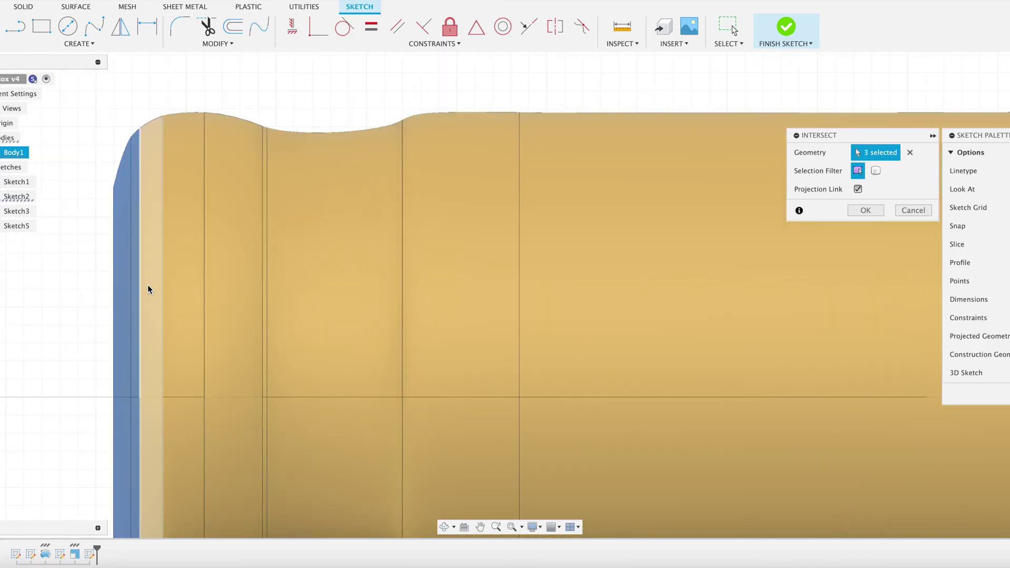
pyautogui.click(148, 285)
pyautogui.click(182, 279)
pyautogui.click(245, 275)
pyautogui.scroll(3, 262, 266)
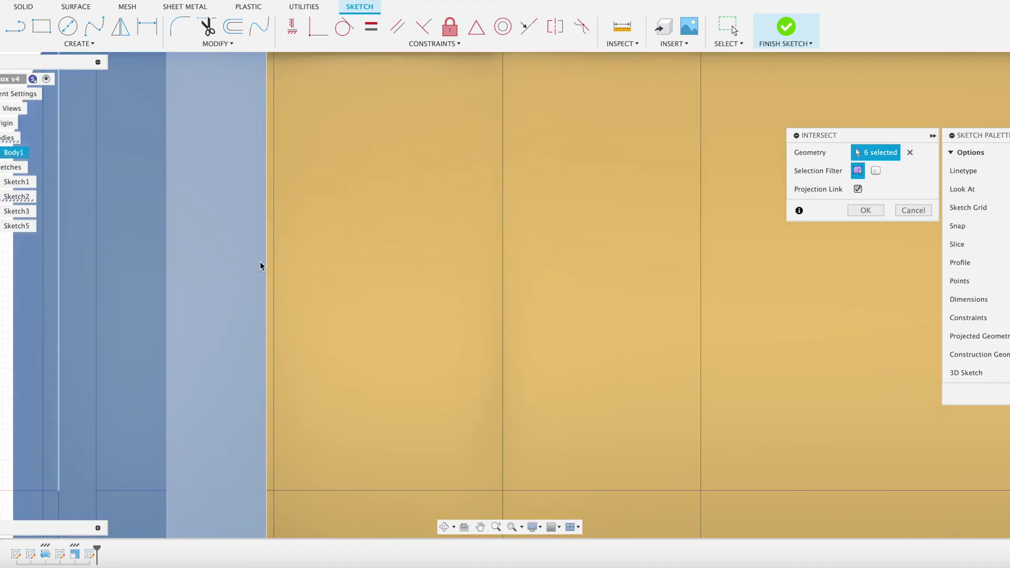
pyautogui.click(272, 265)
pyautogui.click(335, 288)
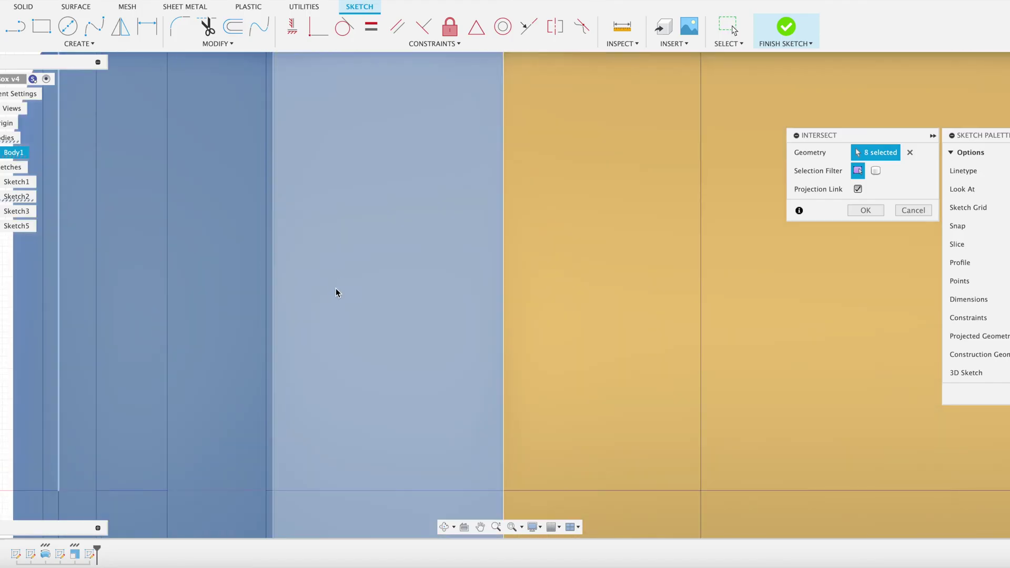
pyautogui.scroll(-3, 331, 294)
pyautogui.scroll(-2, 332, 293)
pyautogui.click(459, 299)
pyautogui.click(561, 310)
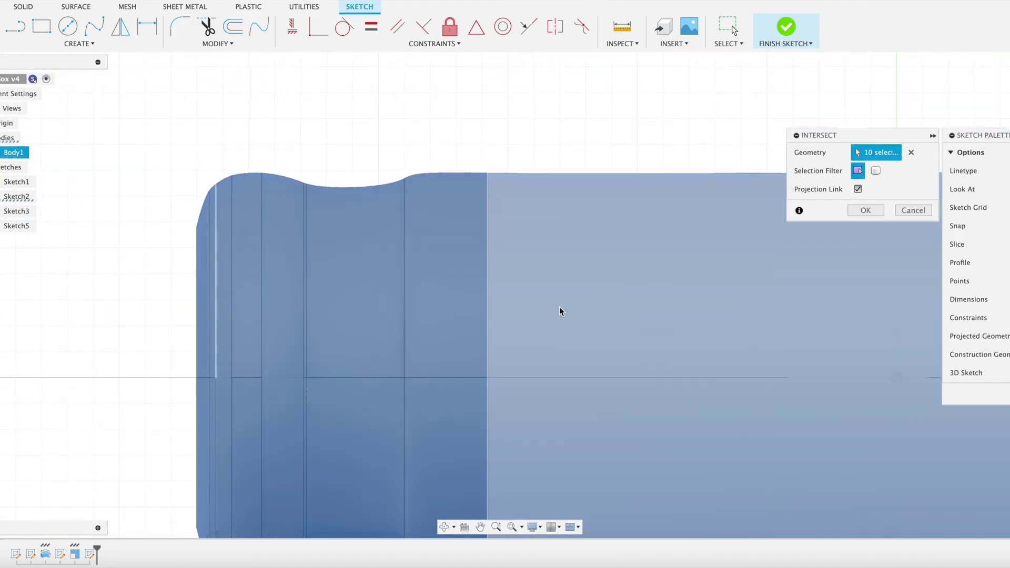
pyautogui.scroll(-2, 560, 311)
pyautogui.scroll(-2, 561, 311)
# - Window-select the remaining pen faces plus the tip faces, 56 in total, and apply Intersect
pyautogui.moveTo(692, 295); pyautogui.dragTo(128, 295, button='middle')
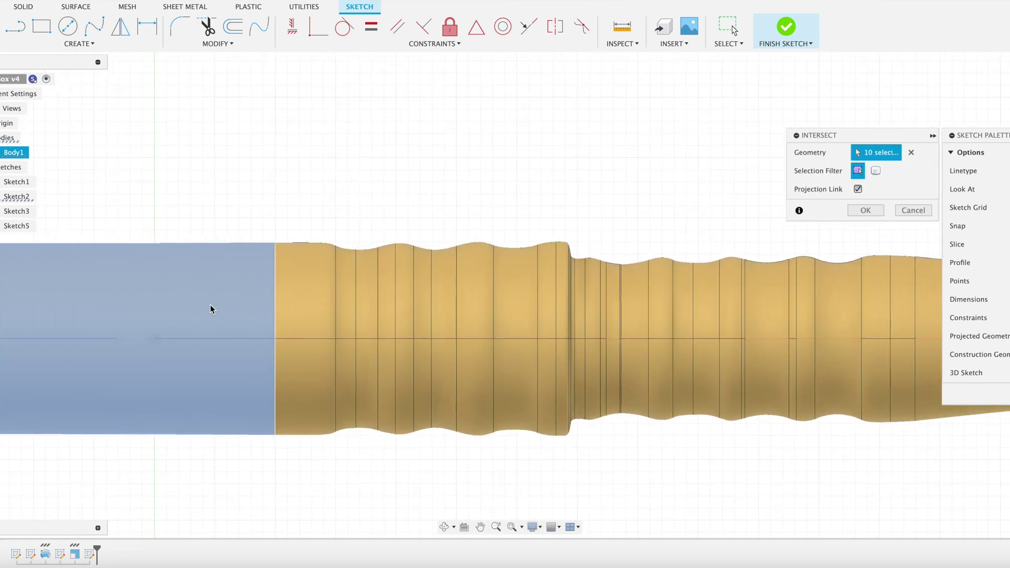
pyautogui.click(299, 310)
pyautogui.scroll(2, 532, 275)
pyautogui.moveTo(532, 275); pyautogui.dragTo(324, 267)
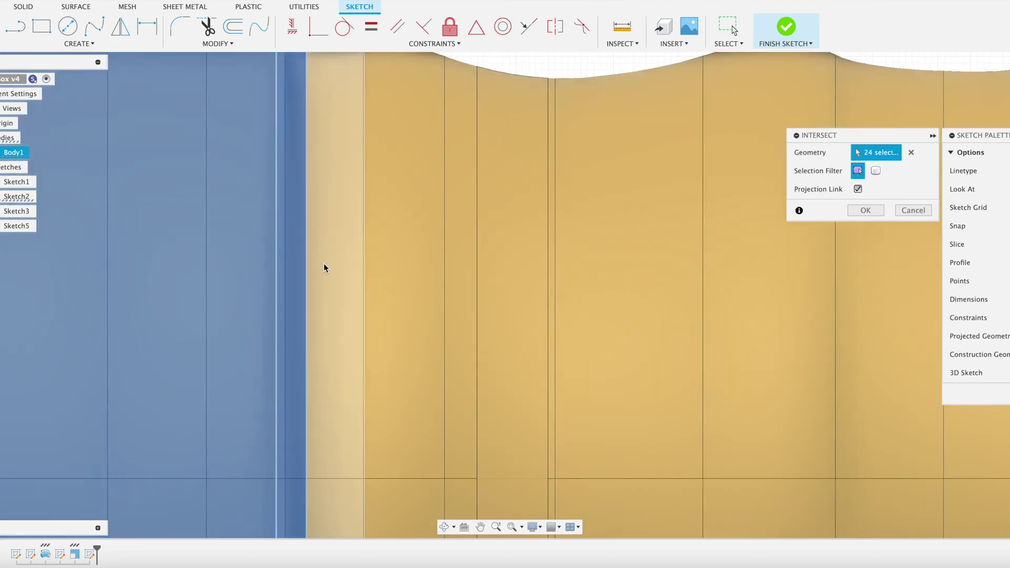
pyautogui.scroll(-2, 353, 225)
pyautogui.scroll(-2, 352, 225)
pyautogui.moveTo(353, 225); pyautogui.dragTo(706, 279)
pyautogui.scroll(4, 814, 270)
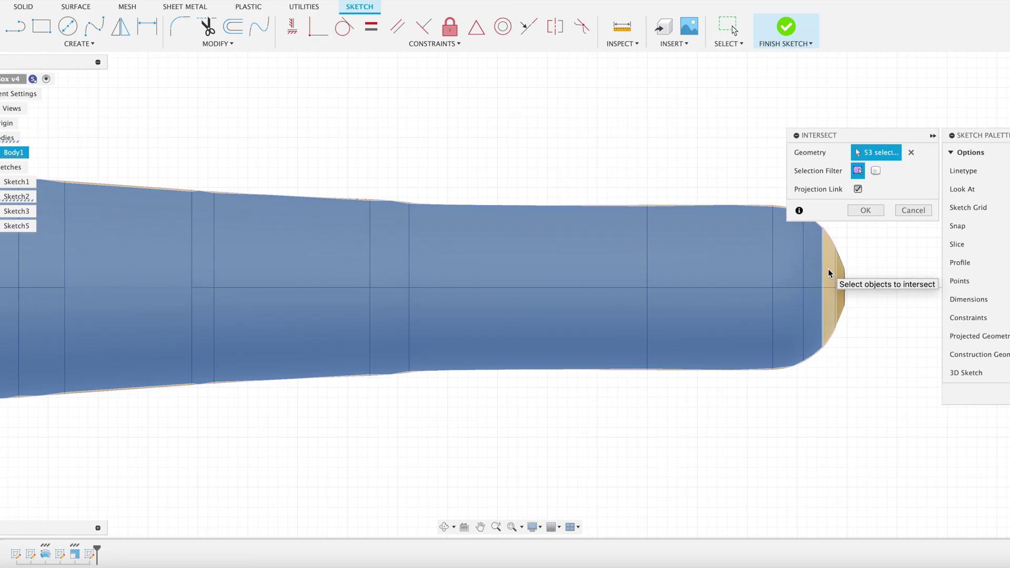
pyautogui.click(840, 283)
pyautogui.scroll(5, 841, 284)
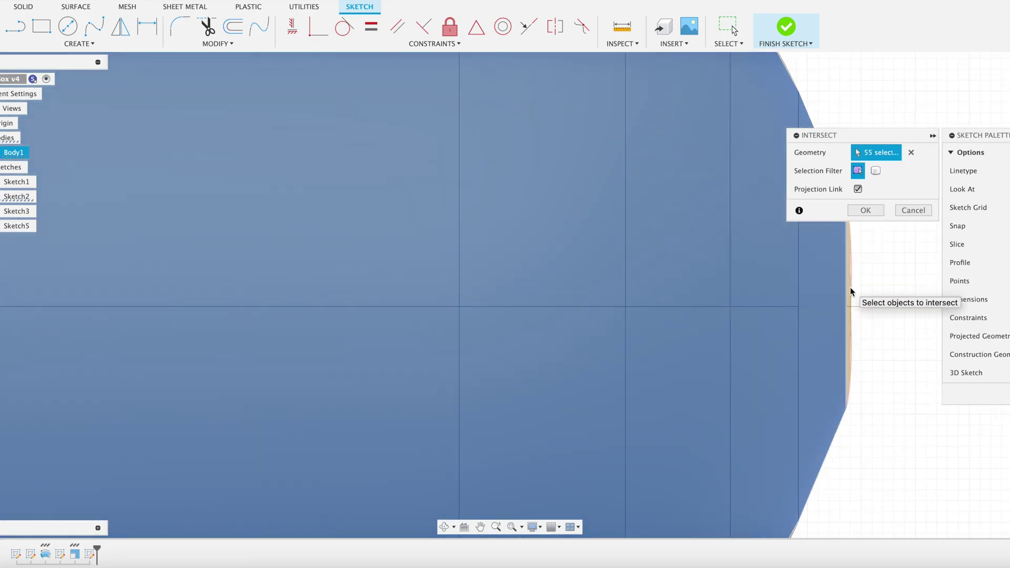
pyautogui.click(850, 288)
pyautogui.click(864, 211)
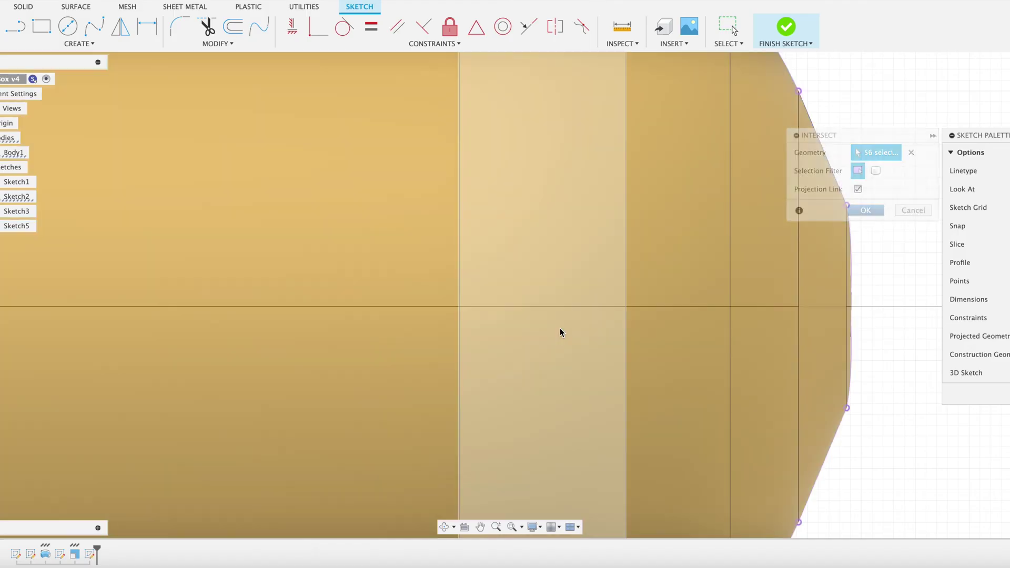
pyautogui.scroll(-4, 502, 317)
# - Project the pen's flat left end edge into Sketch5
pyautogui.scroll(-5, 394, 314)
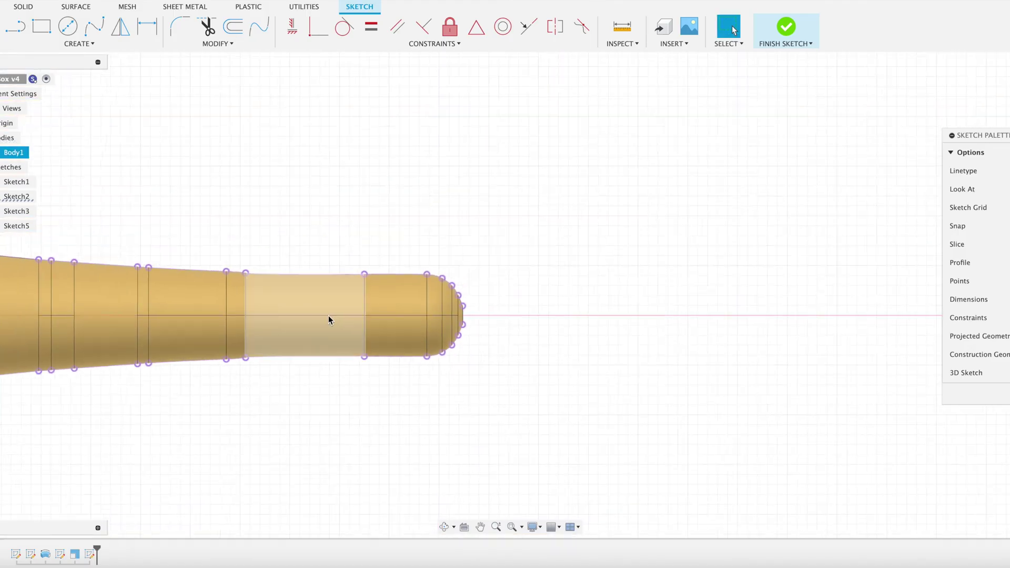
pyautogui.moveTo(370, 316); pyautogui.dragTo(653, 291, button='middle')
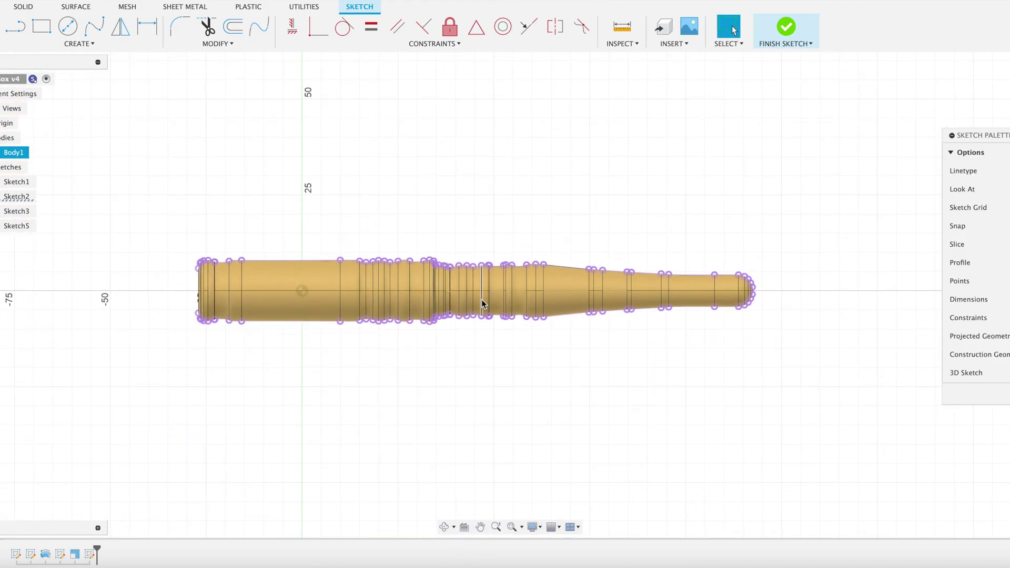
pyautogui.scroll(8, 181, 286)
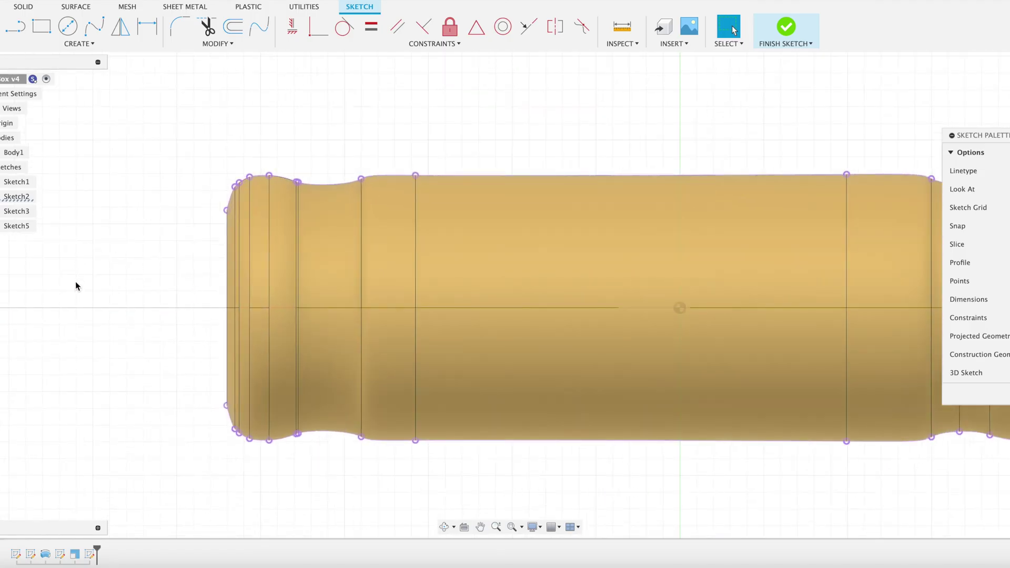
pyautogui.press('p')
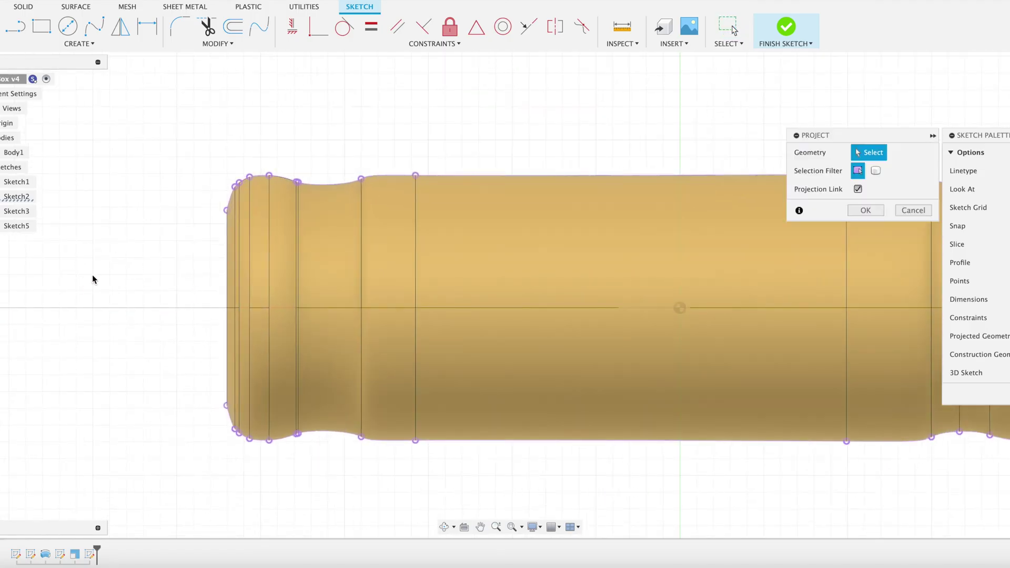
pyautogui.click(226, 285)
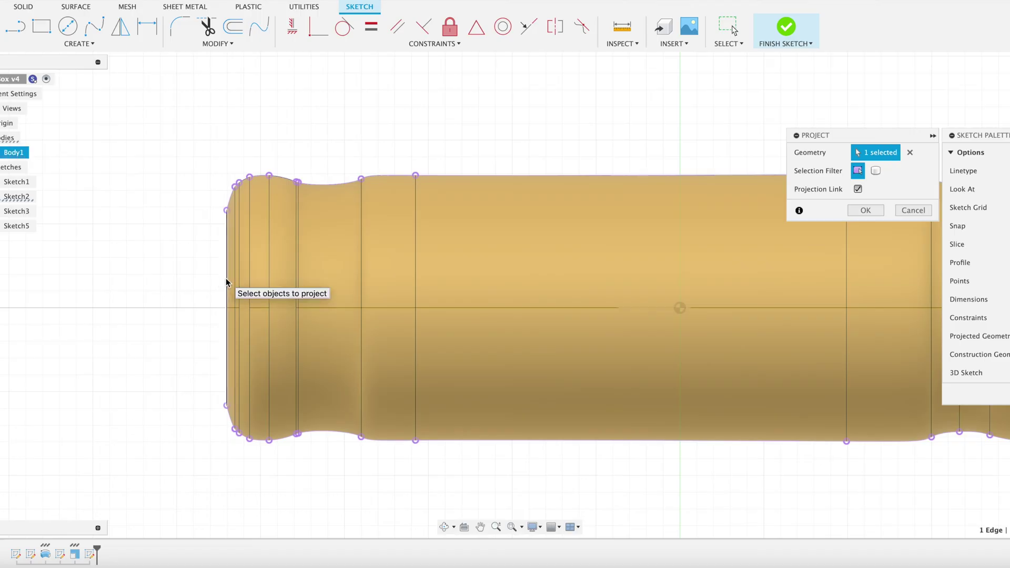
pyautogui.click(864, 210)
# - Window-select the upper half of the pen outline curves
pyautogui.scroll(-10, 697, 253)
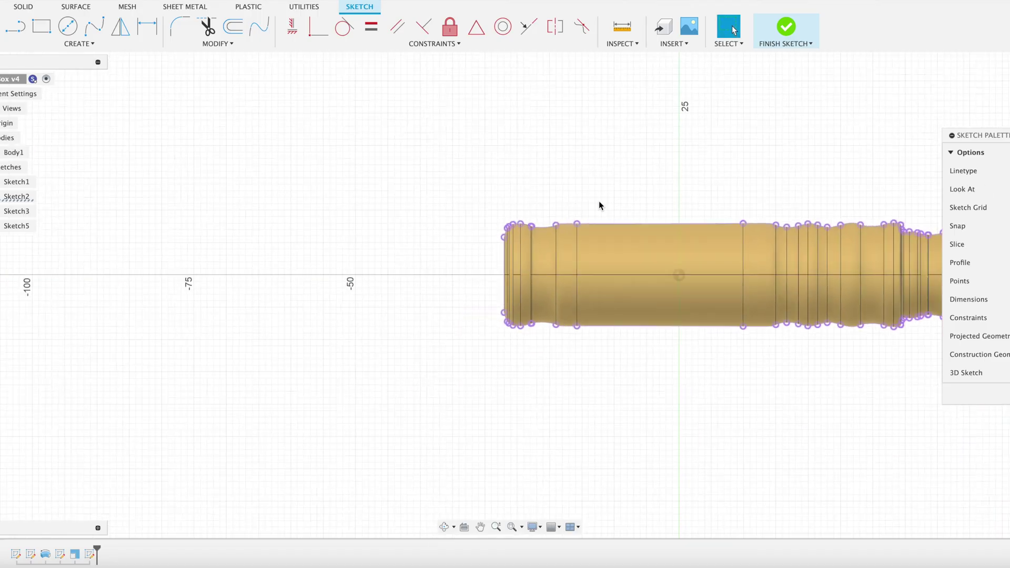
pyautogui.moveTo(575, 154); pyautogui.dragTo(250, 176)
pyautogui.press('Escape')
pyautogui.scroll(-2, 271, 142)
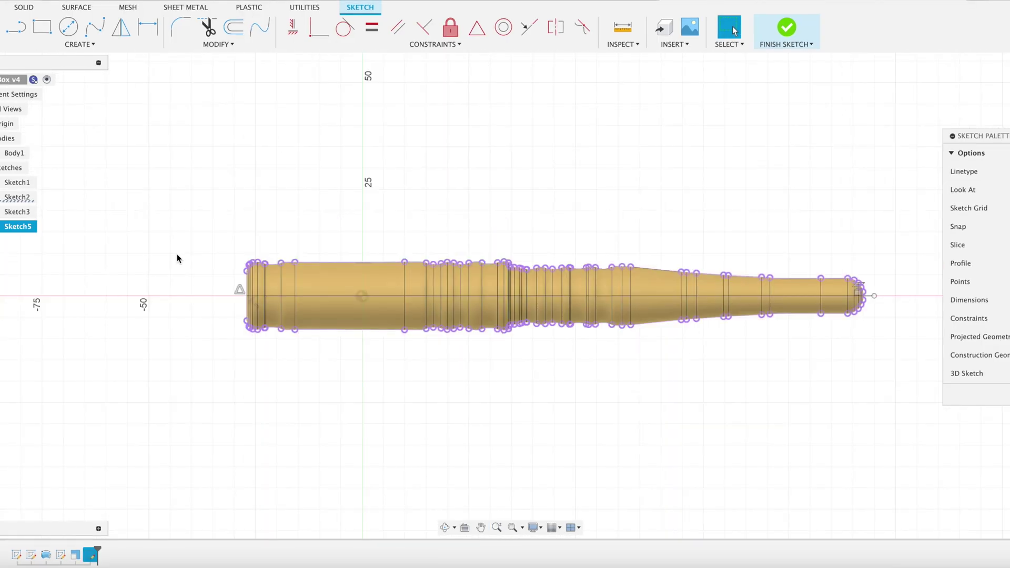
pyautogui.moveTo(171, 232)
pyautogui.mouseDown()
pyautogui.moveTo(500, 274)
pyautogui.moveTo(871, 298)
pyautogui.mouseUp()
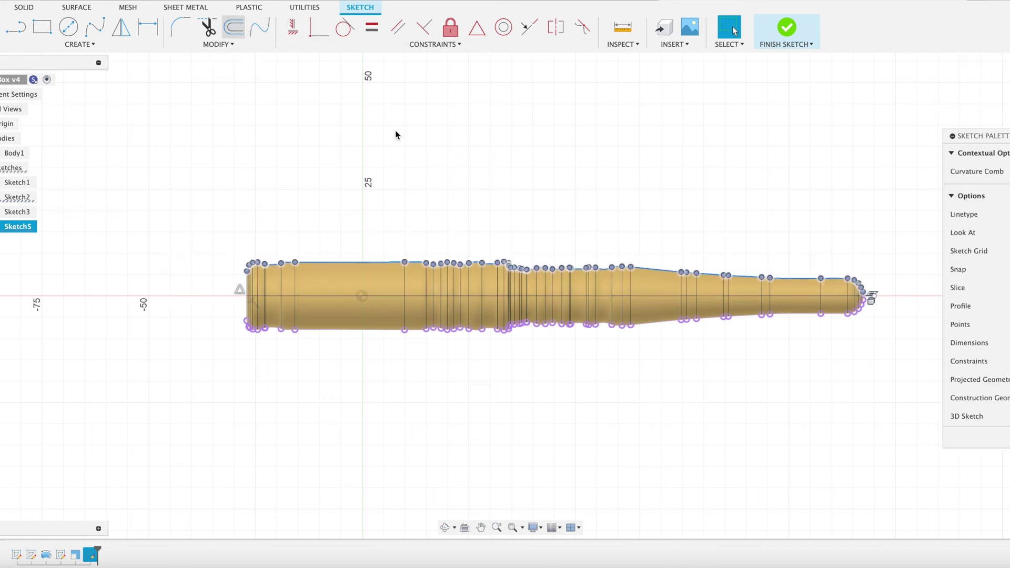
# - Offset the selected upper outline 1.5 mm outward as a clearance curve, then hide Body1
pyautogui.press('o')
pyautogui.moveTo(621, 214); pyautogui.dragTo(495, 218, button='middle')
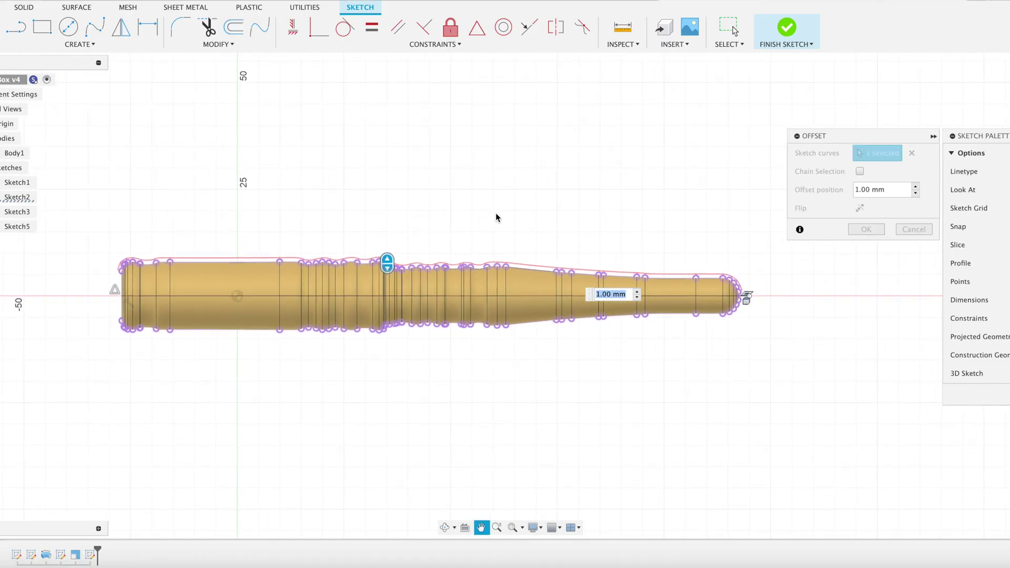
pyautogui.write('1.')
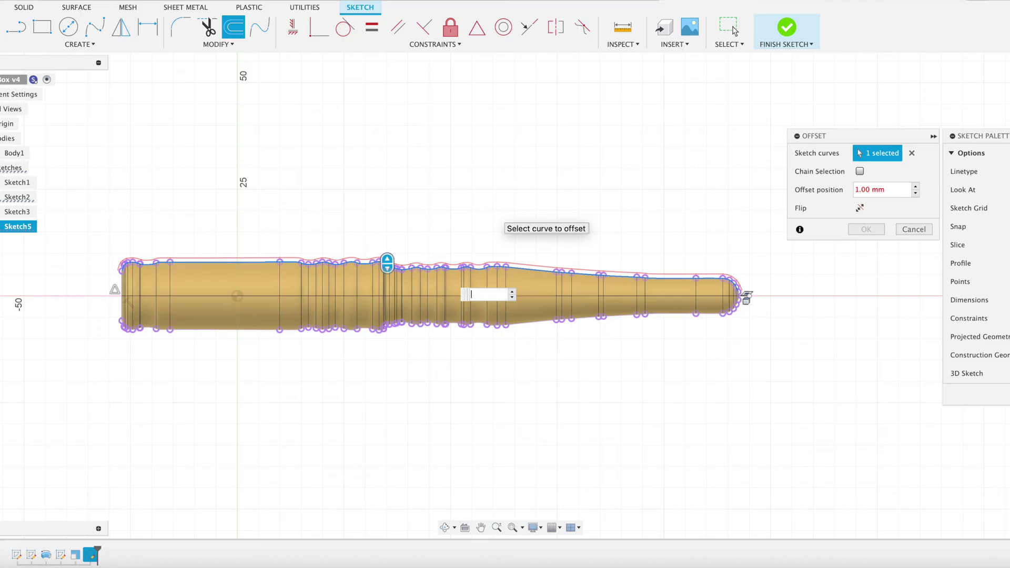
pyautogui.write('5')
pyautogui.press('Return')
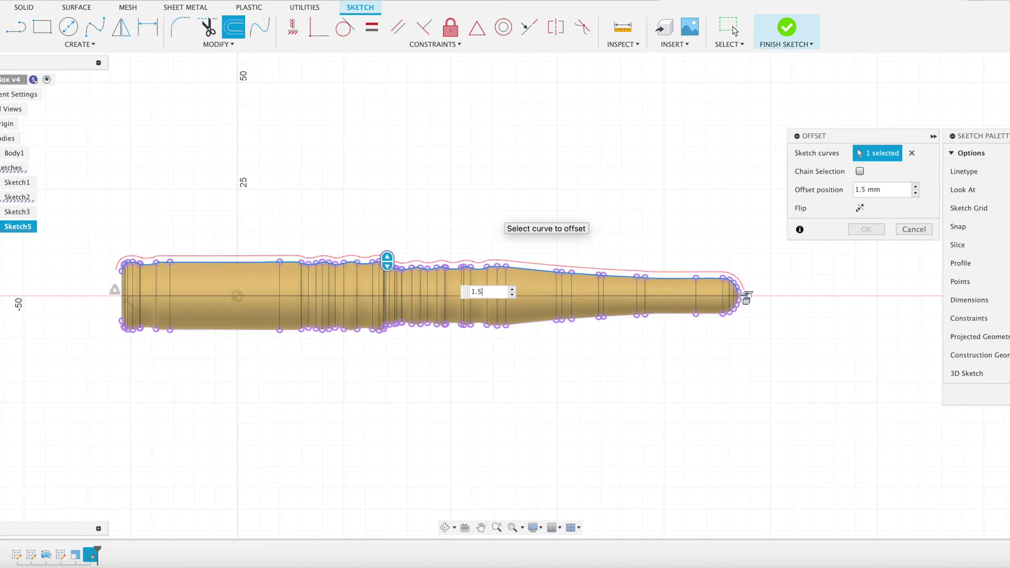
pyautogui.click(734, 29)
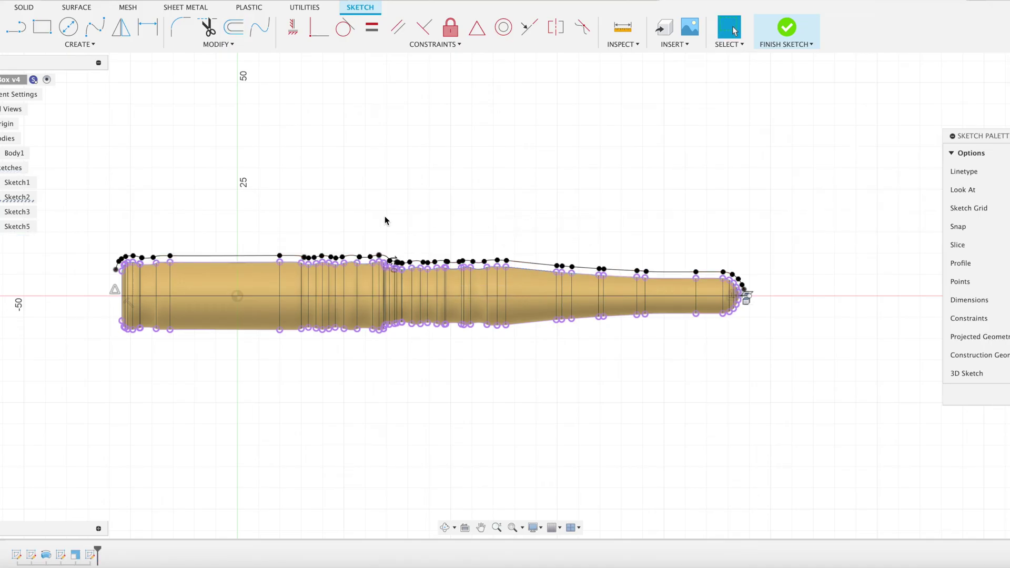
pyautogui.scroll(3, 237, 285)
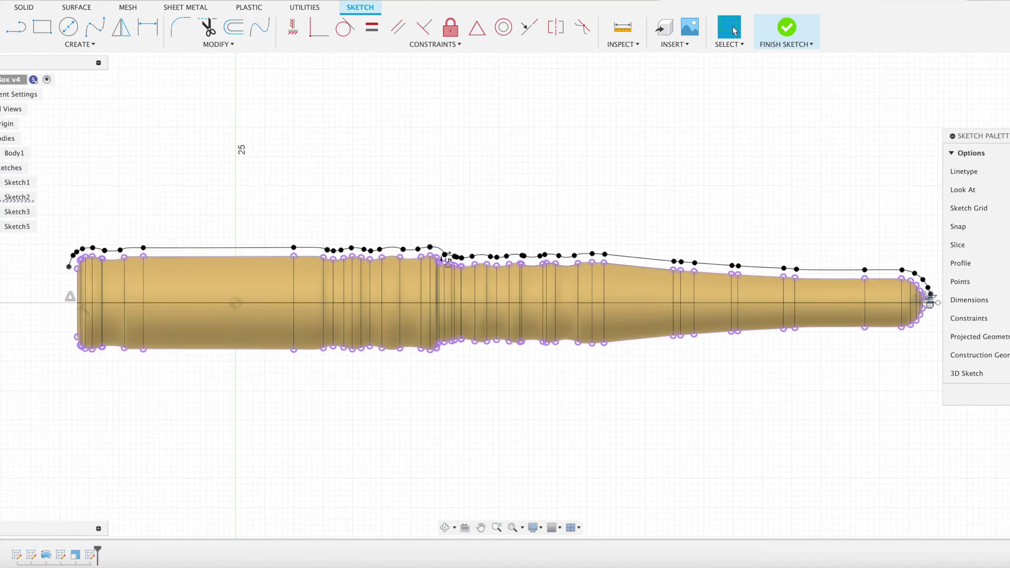
pyautogui.click(2, 153)
# - Draw a vertical line from the offset curve's left end down to the centreline
pyautogui.scroll(5, 68, 304)
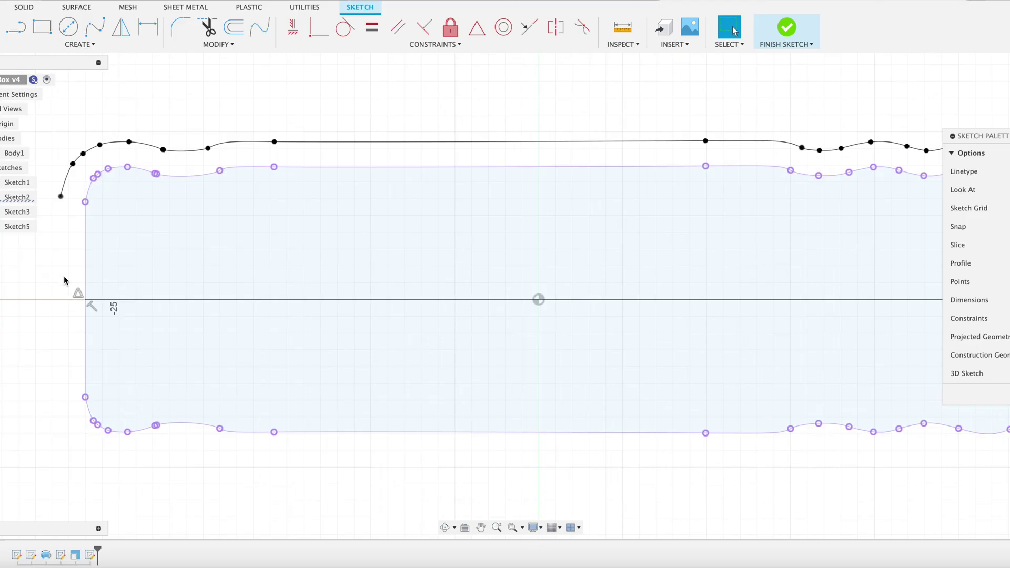
pyautogui.press('l')
pyautogui.click(60, 196)
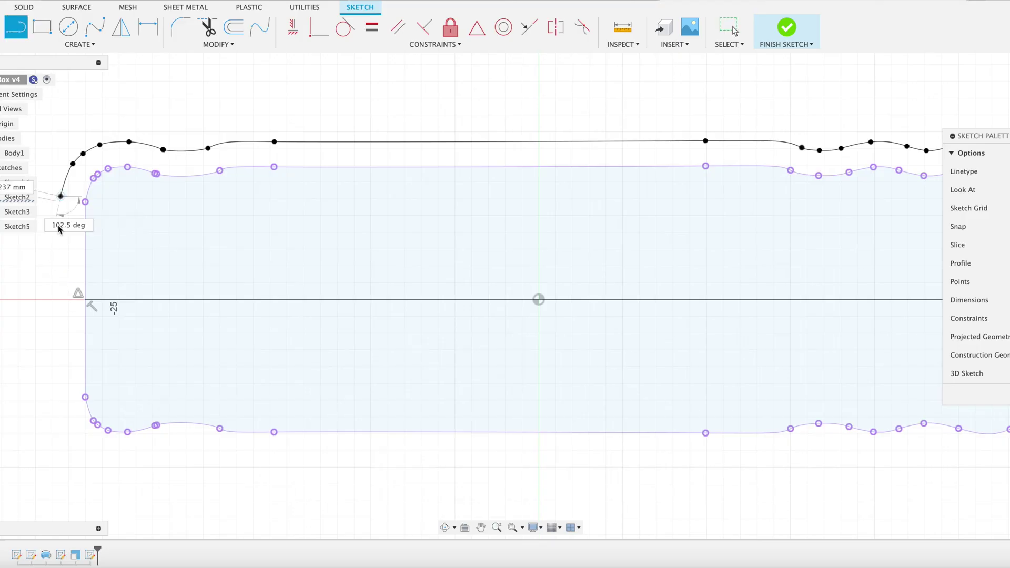
pyautogui.click(61, 300)
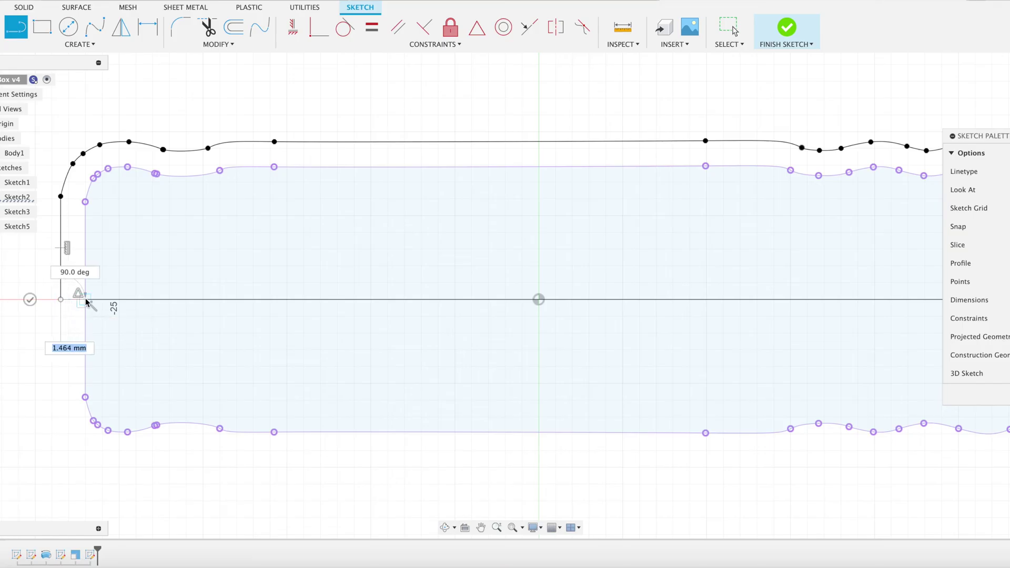
pyautogui.press('Escape')
# - Draw a vertical line from the offset curve's rounded right end down to the centreline
pyautogui.scroll(-5, 163, 309)
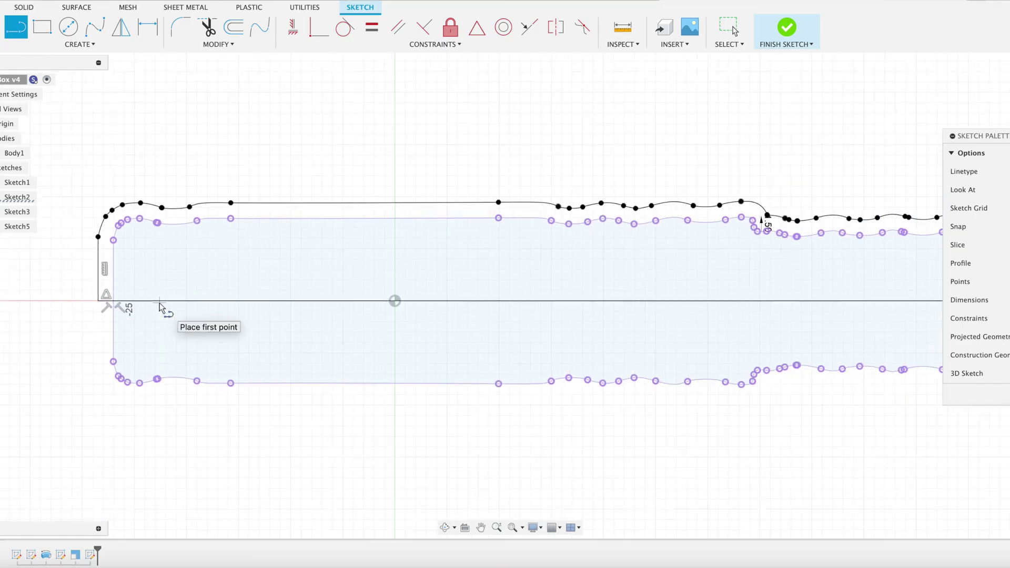
pyautogui.moveTo(530, 275); pyautogui.dragTo(57, 266, button='middle')
pyautogui.scroll(3, 309, 273)
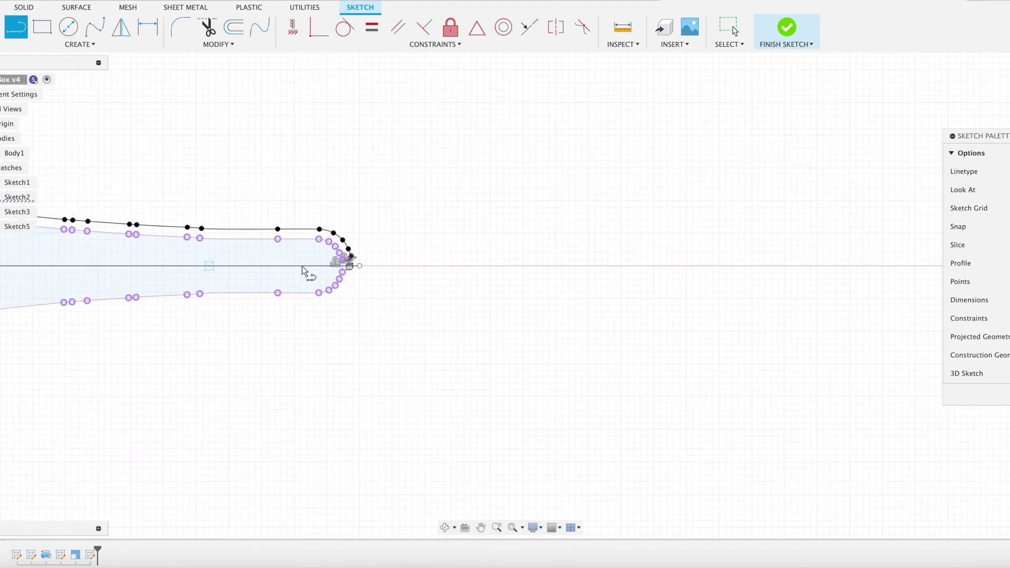
pyautogui.scroll(4, 366, 266)
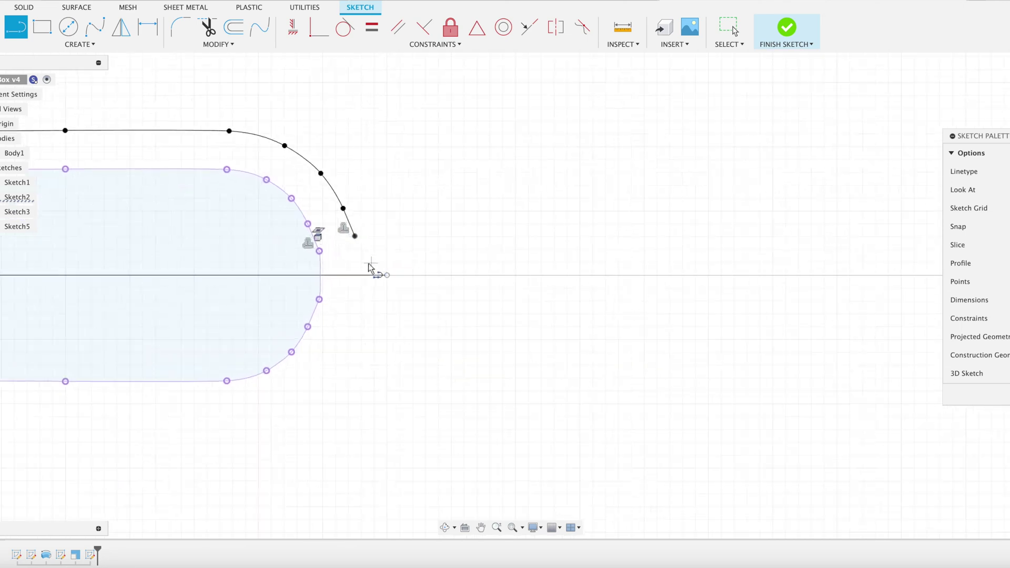
pyautogui.click(356, 236)
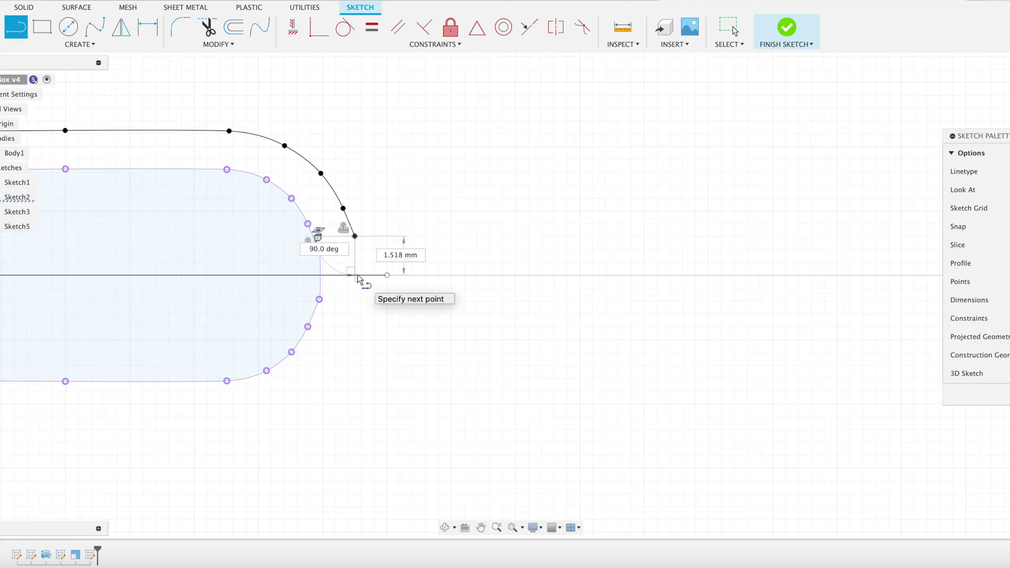
pyautogui.scroll(-2, 348, 276)
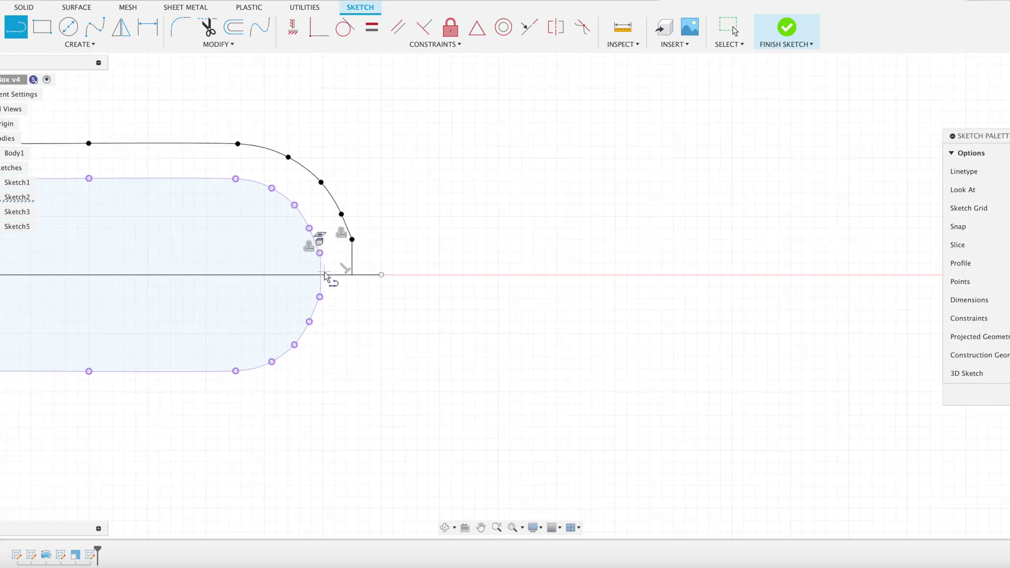
pyautogui.scroll(5, 346, 277)
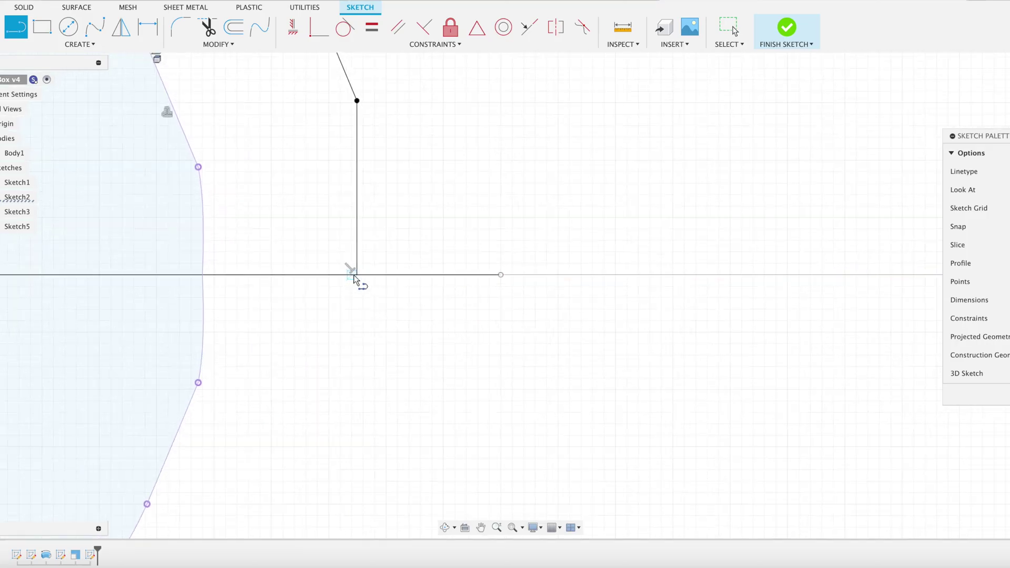
pyautogui.click(356, 275)
pyautogui.scroll(-3, 331, 300)
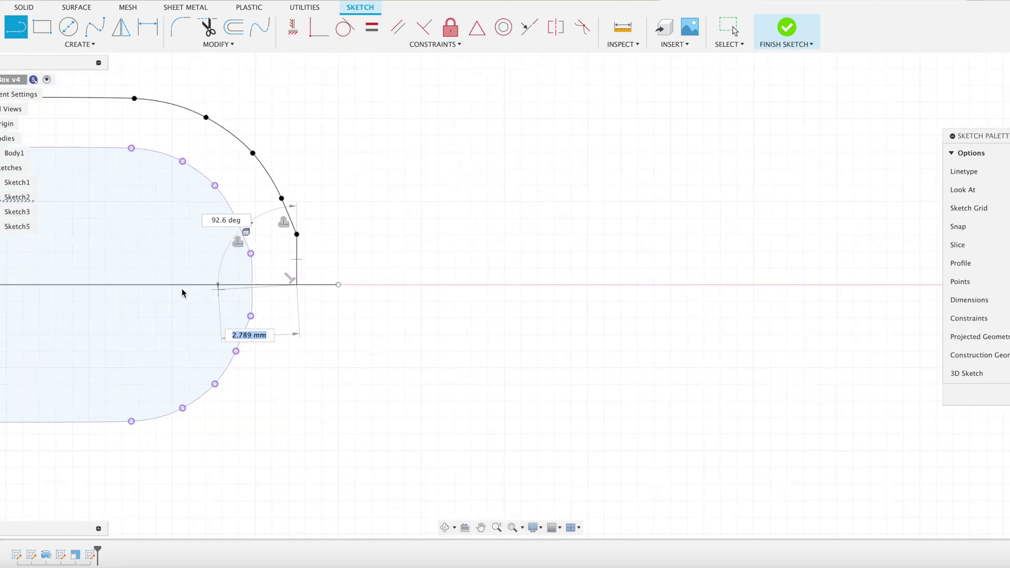
pyautogui.moveTo(191, 281); pyautogui.dragTo(744, 254, button='middle')
pyautogui.scroll(-2, 367, 269)
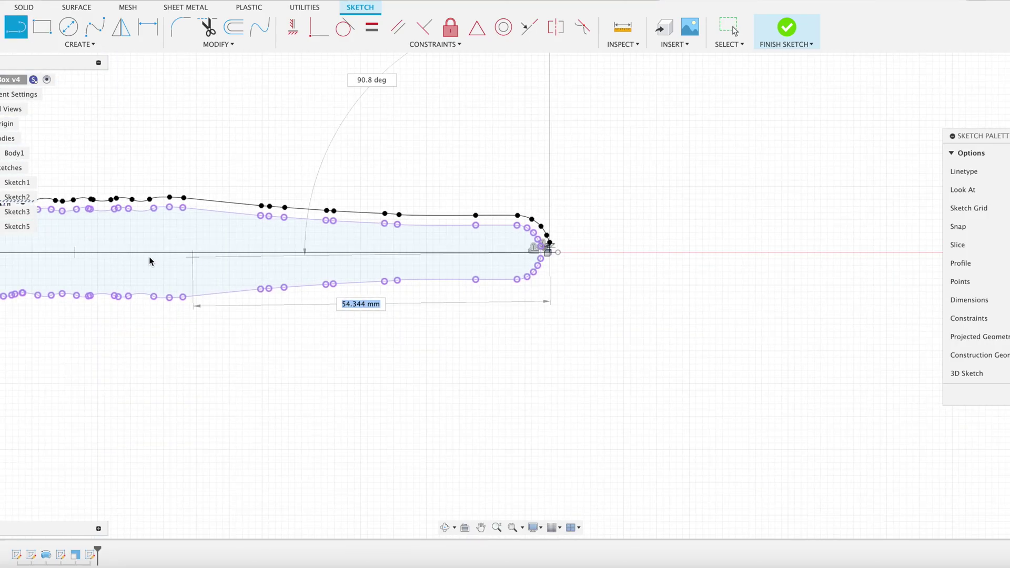
pyautogui.hscroll(-10, 150, 261)
pyautogui.scroll(6, 148, 248)
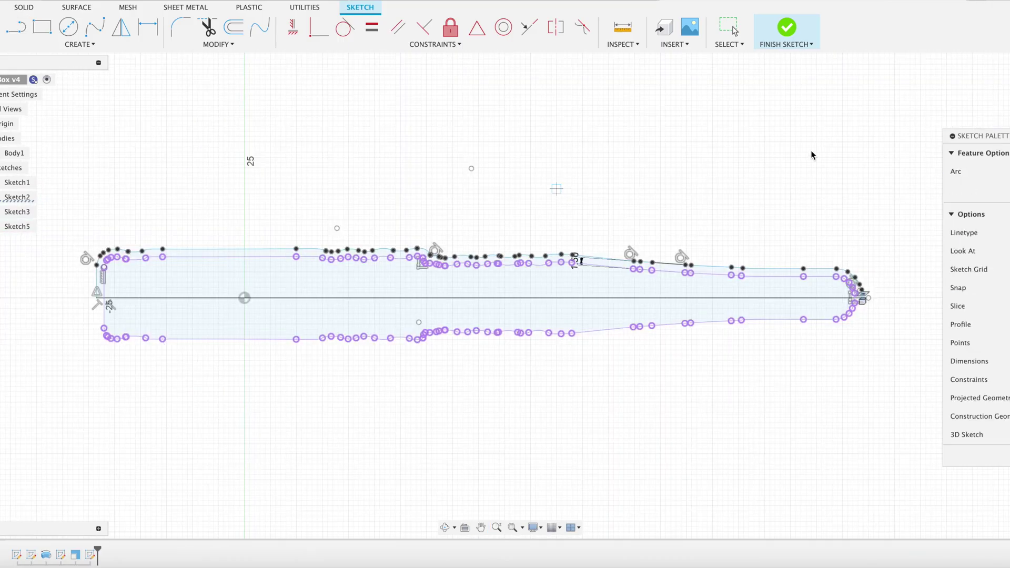
# - Cancel the stray line and finish Sketch5
pyautogui.click(843, 100)
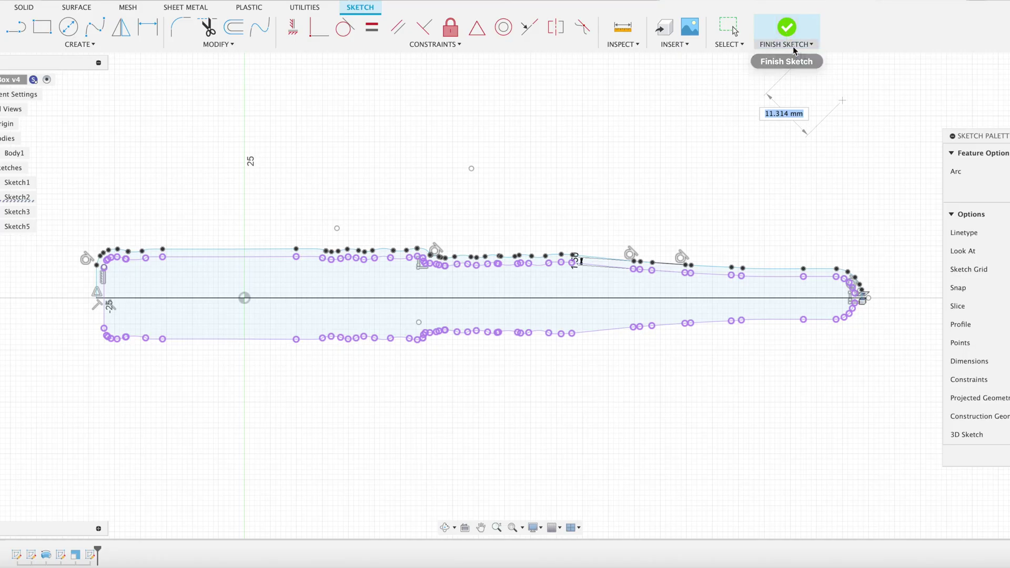
pyautogui.press('Escape')
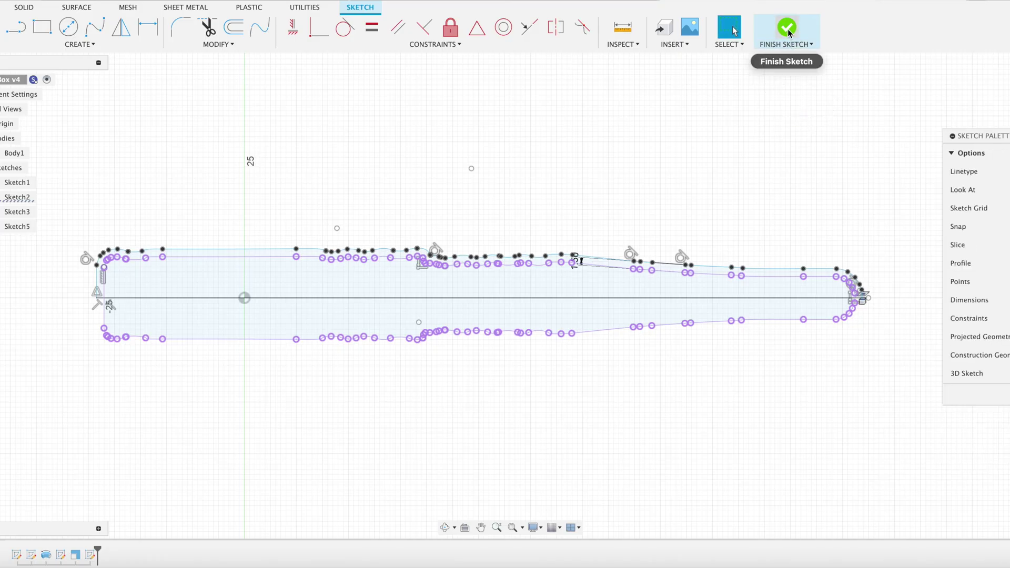
pyautogui.click(788, 30)
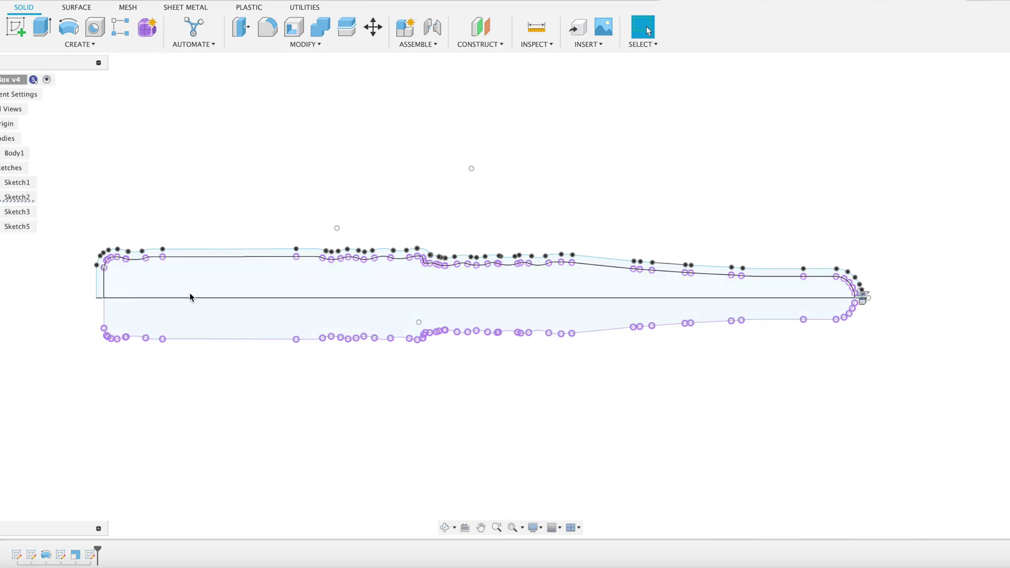
pyautogui.click(54, 46)
# - Revolve both pen profiles 360° around the centre line to create Body2
pyautogui.click(39, 122)
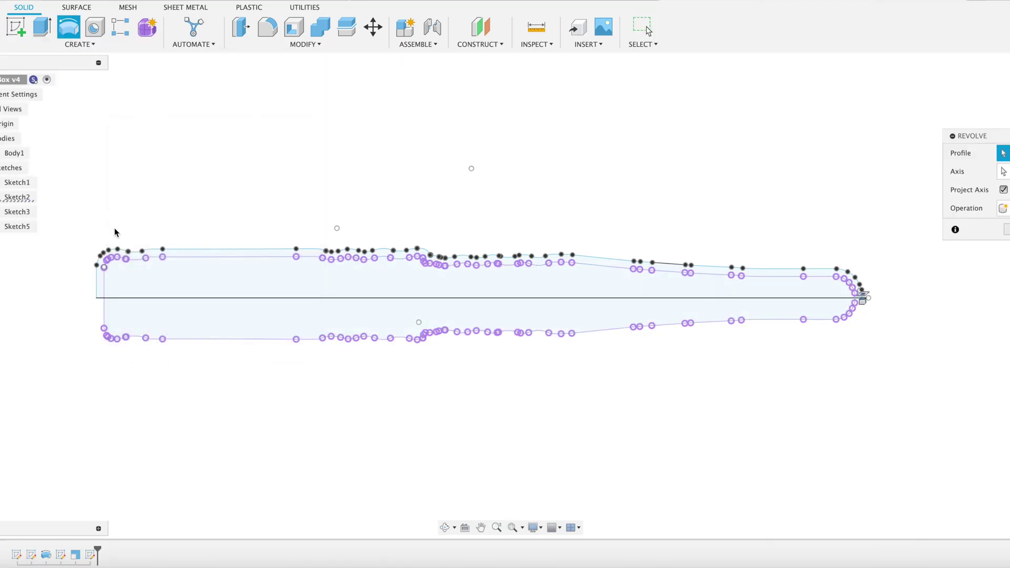
pyautogui.click(140, 285)
pyautogui.click(184, 252)
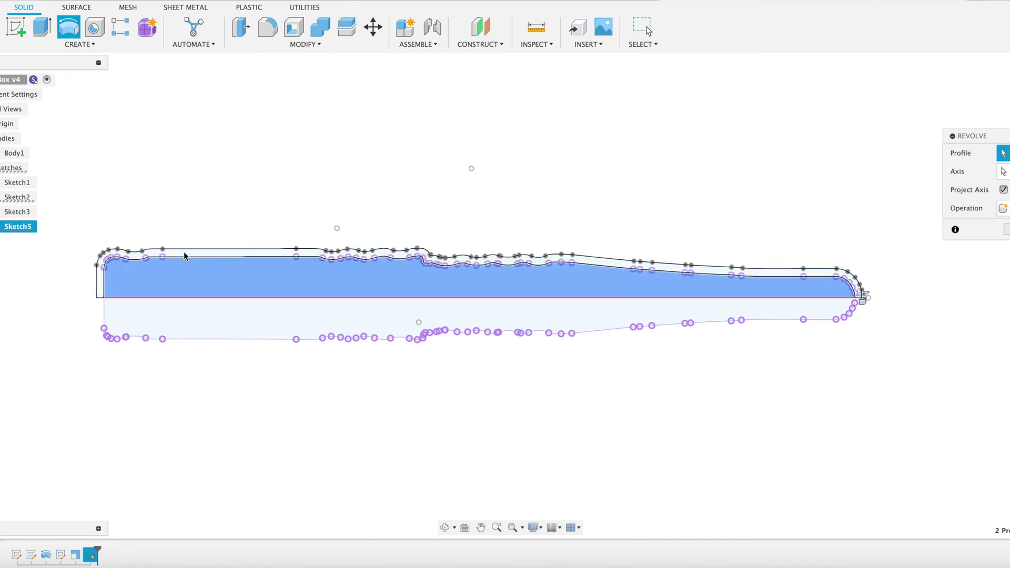
pyautogui.click(1003, 171)
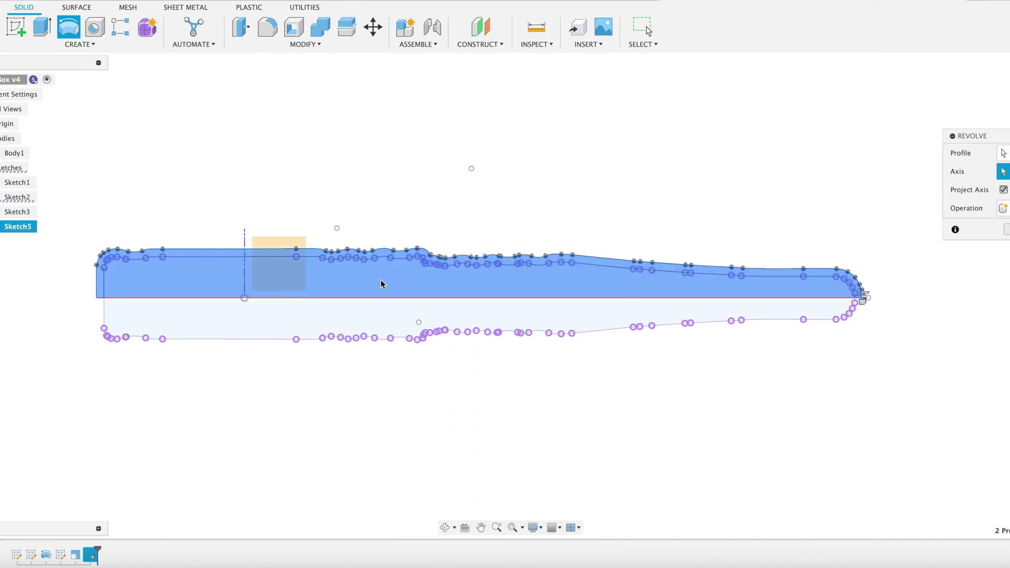
pyautogui.click(369, 298)
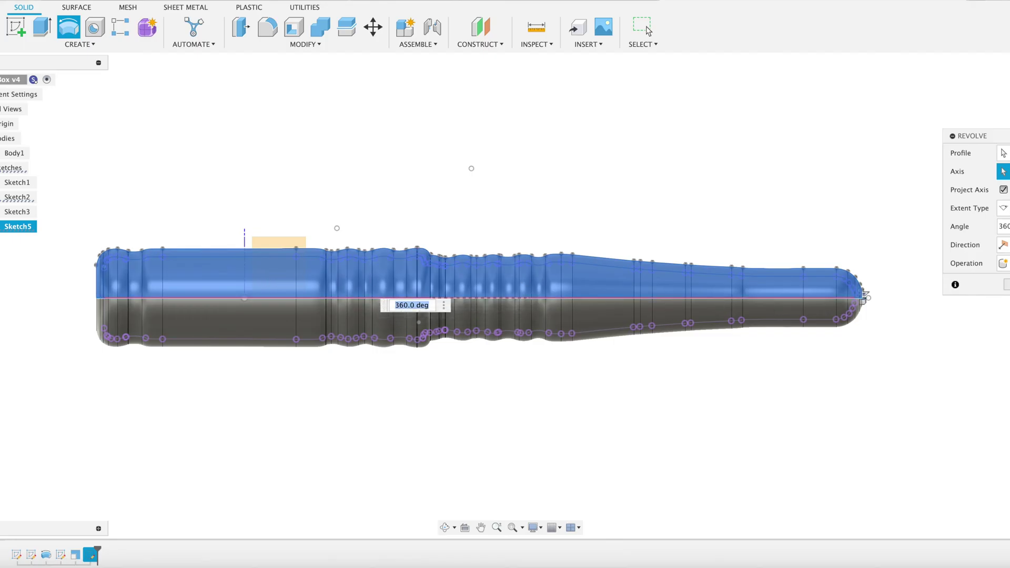
pyautogui.press('Return')
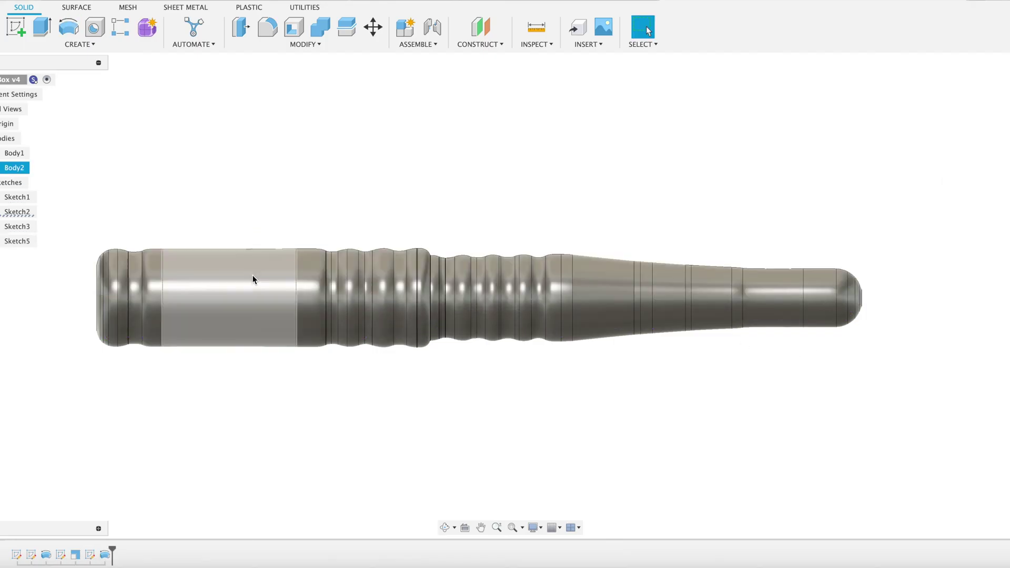
pyautogui.click(7, 156)
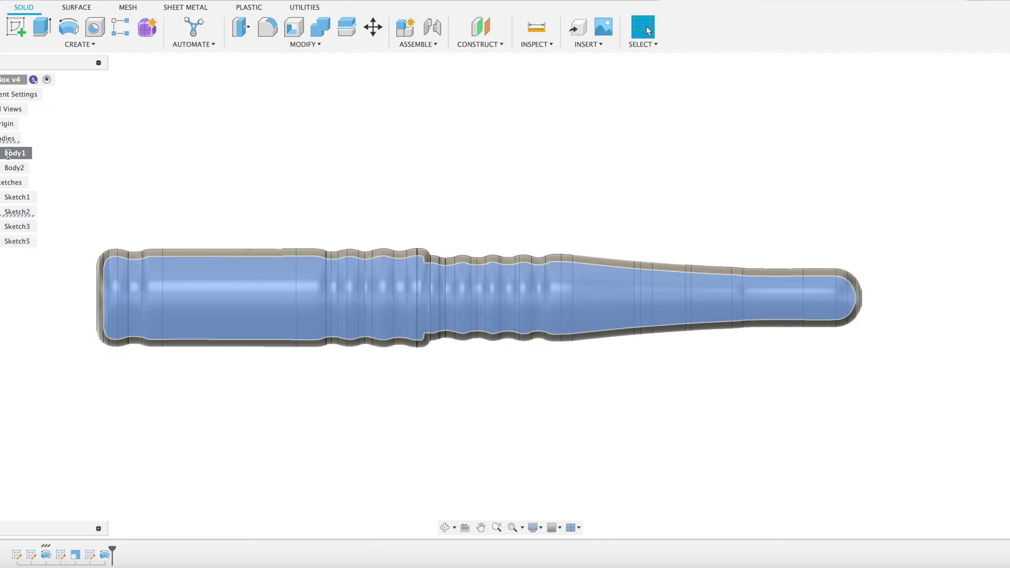
# - Rename Body1 to 'Original Pen' and Body2 to 'Pen Cutout'
pyautogui.doubleClick(7, 156)
pyautogui.write('Ori')
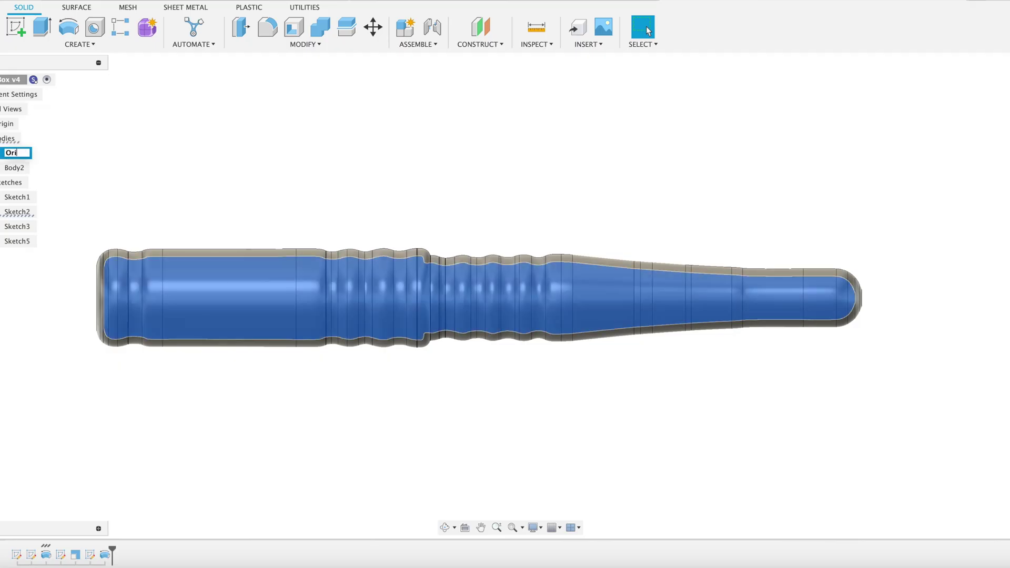
pyautogui.write('ginal Pen')
pyautogui.press('Return')
pyautogui.doubleClick(7, 168)
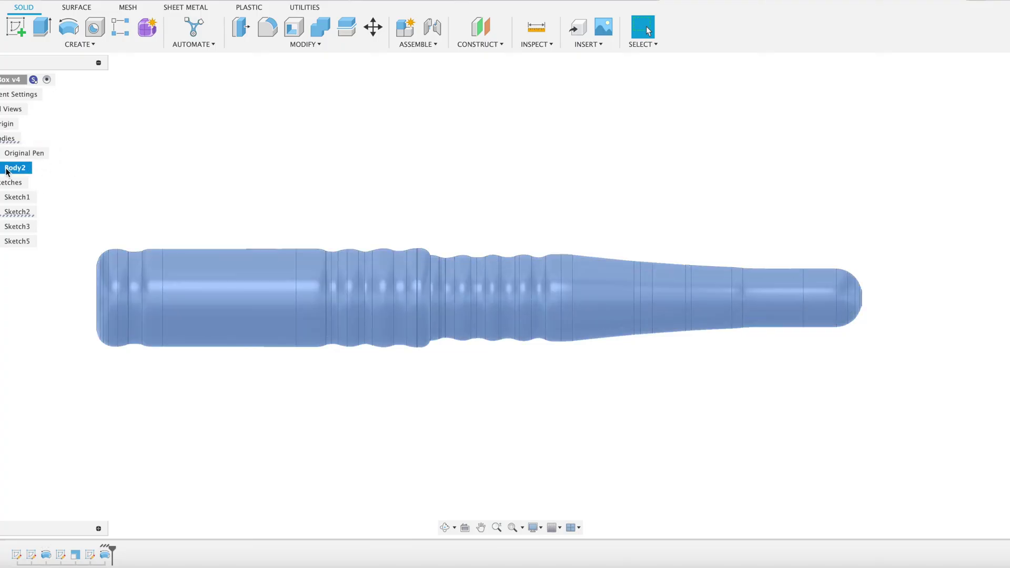
pyautogui.write('Pen')
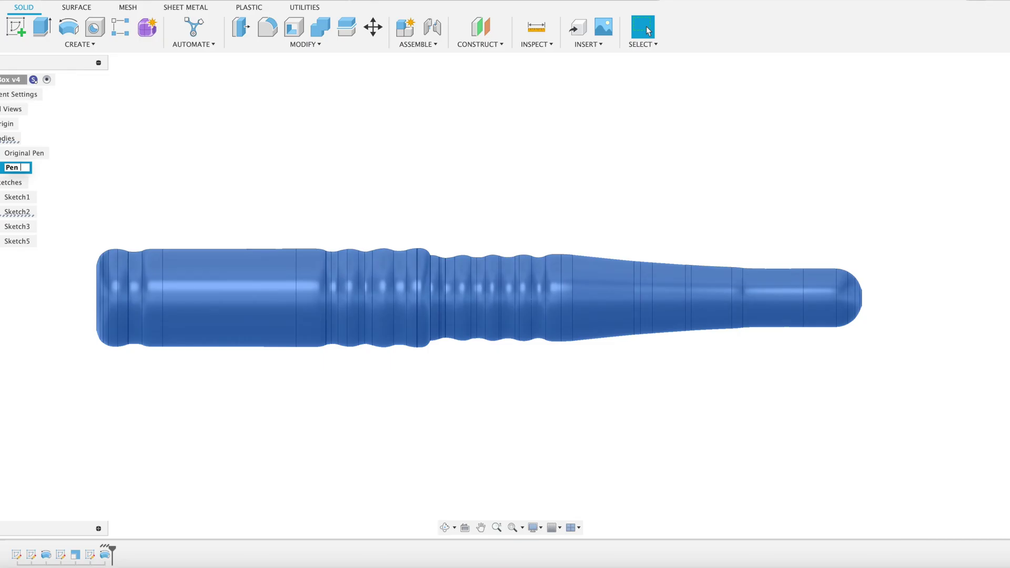
pyautogui.write(' Cutout')
pyautogui.press('Return')
pyautogui.scroll(-4, 151, 198)
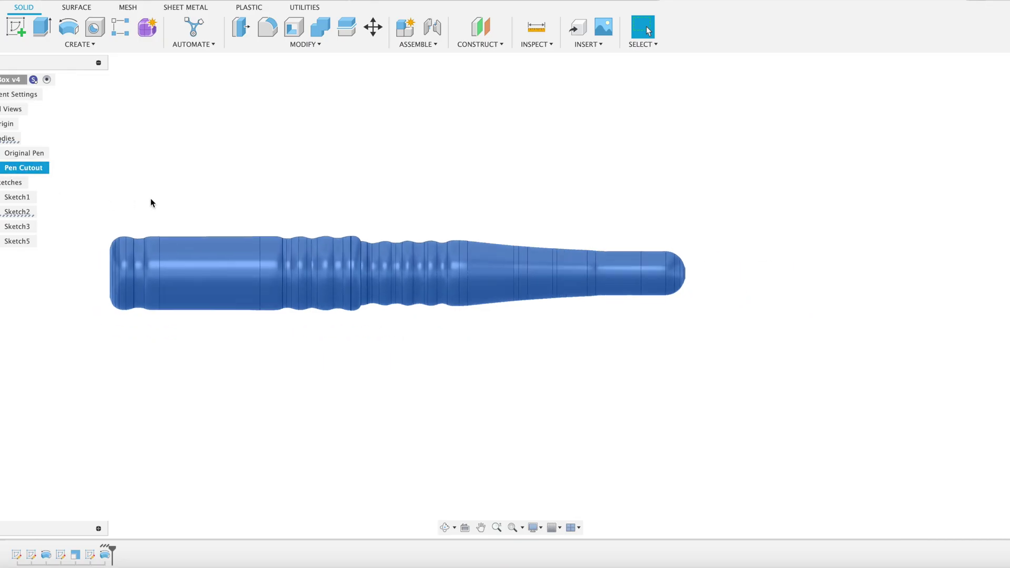
pyautogui.moveTo(228, 216); pyautogui.dragTo(345, 258, button='middle')
# - Start a new sketch on the plane through the pen's axis
pyautogui.click(17, 27)
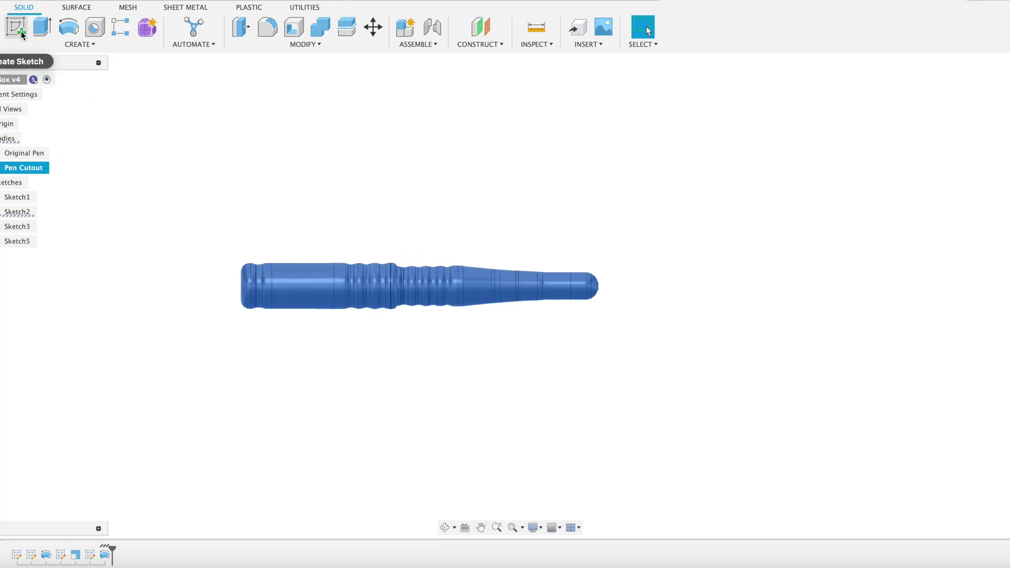
pyautogui.click(366, 241)
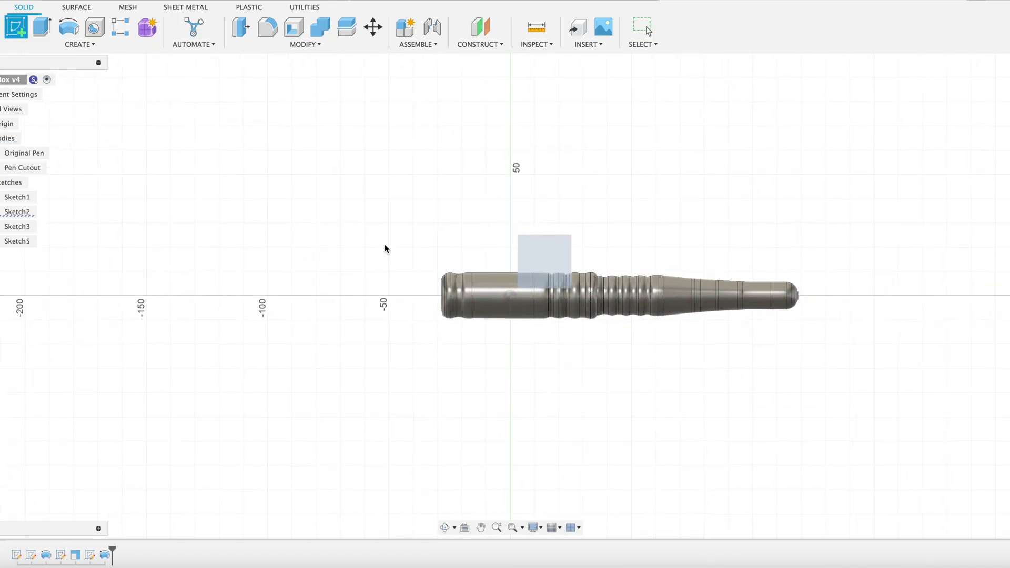
pyautogui.moveTo(219, 256); pyautogui.dragTo(252, 256, button='middle')
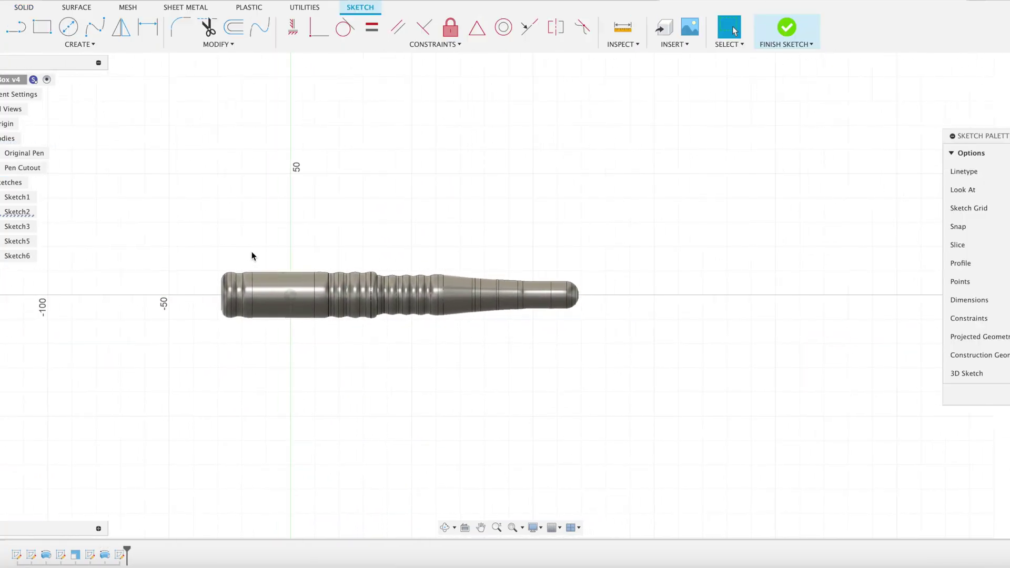
# - Draw a rectangle 18 mm tall from the pen's left end, spanning its length
pyautogui.press('r')
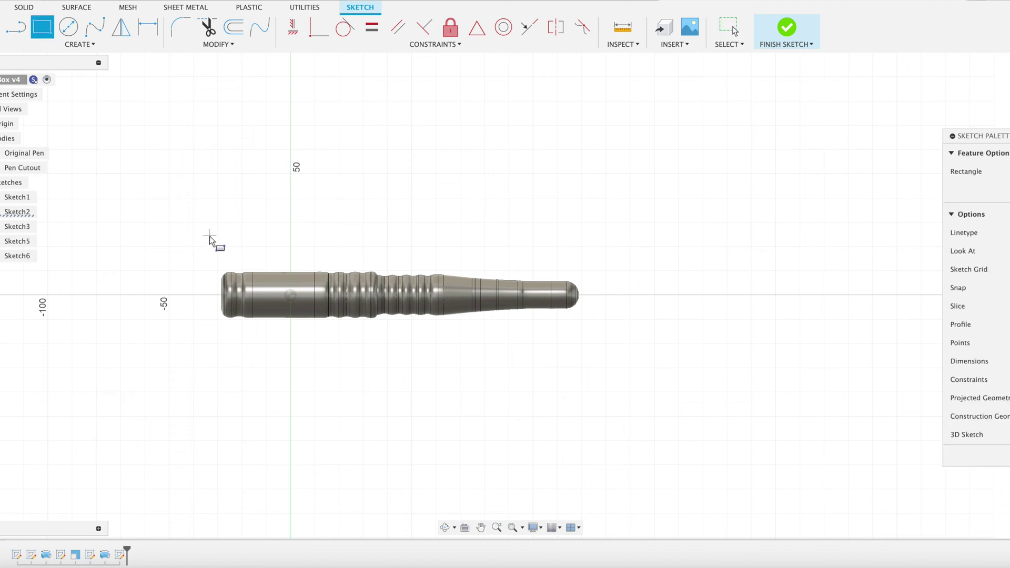
pyautogui.press('Escape')
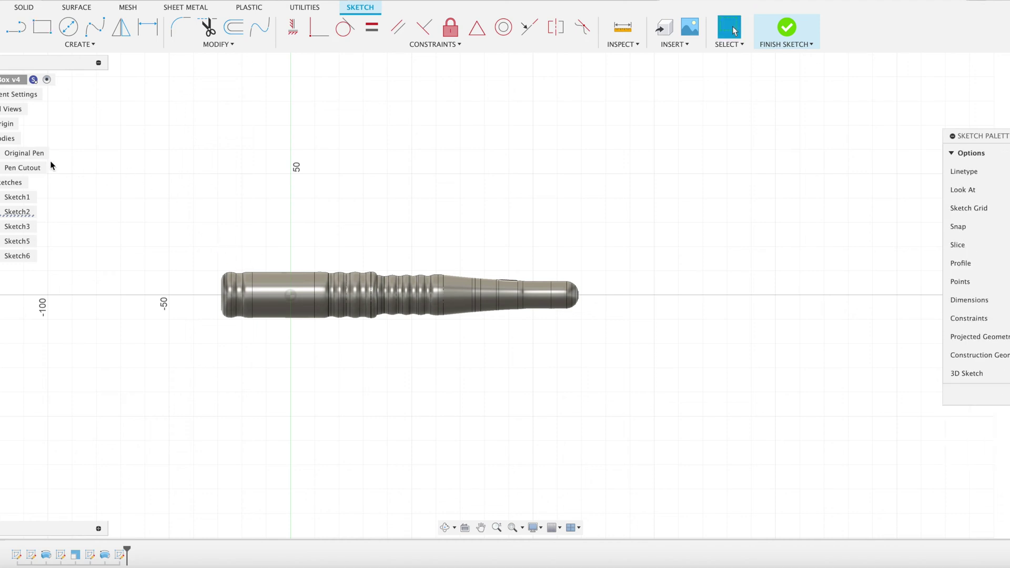
pyautogui.click(42, 27)
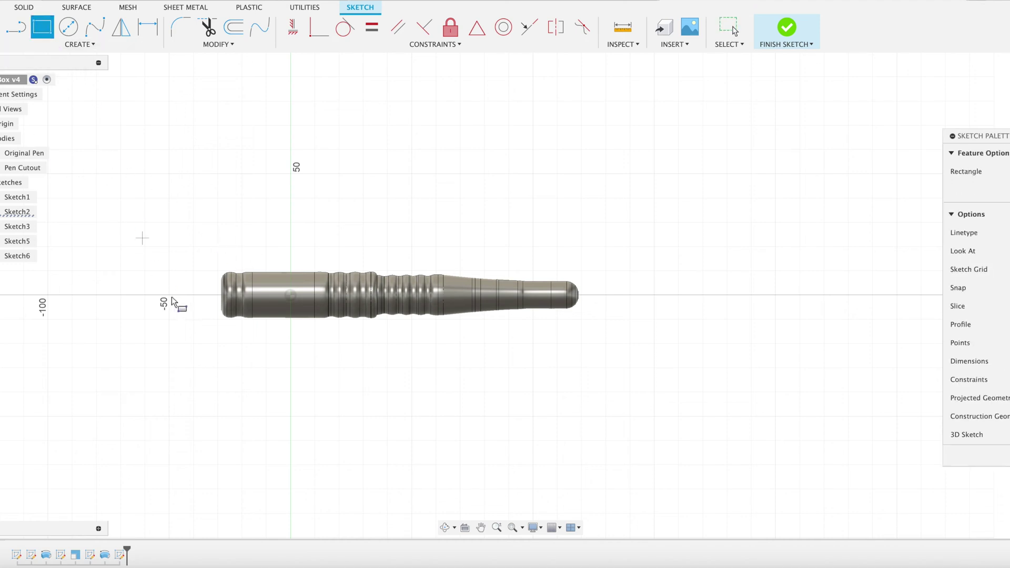
pyautogui.click(200, 294)
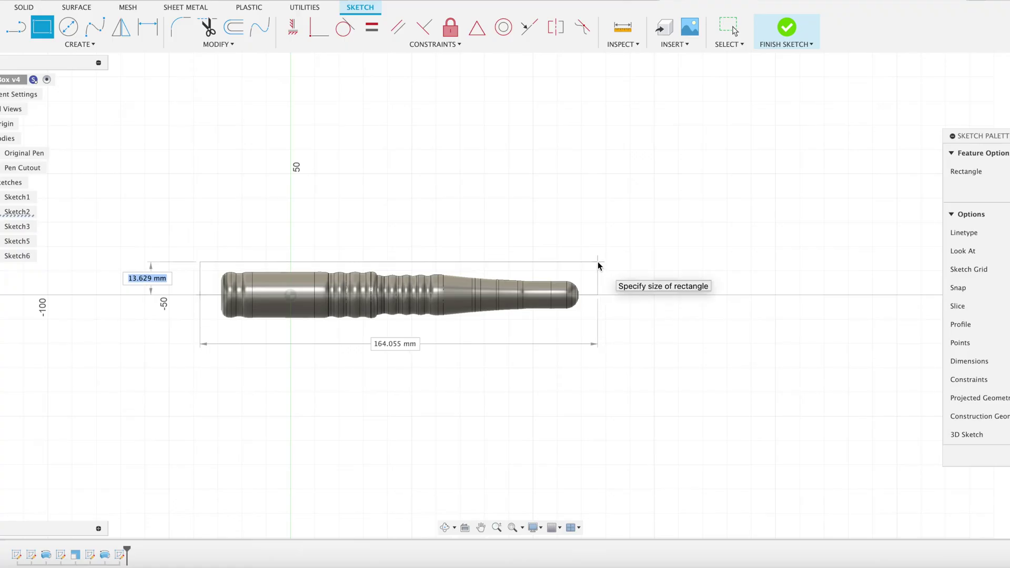
pyautogui.write('14')
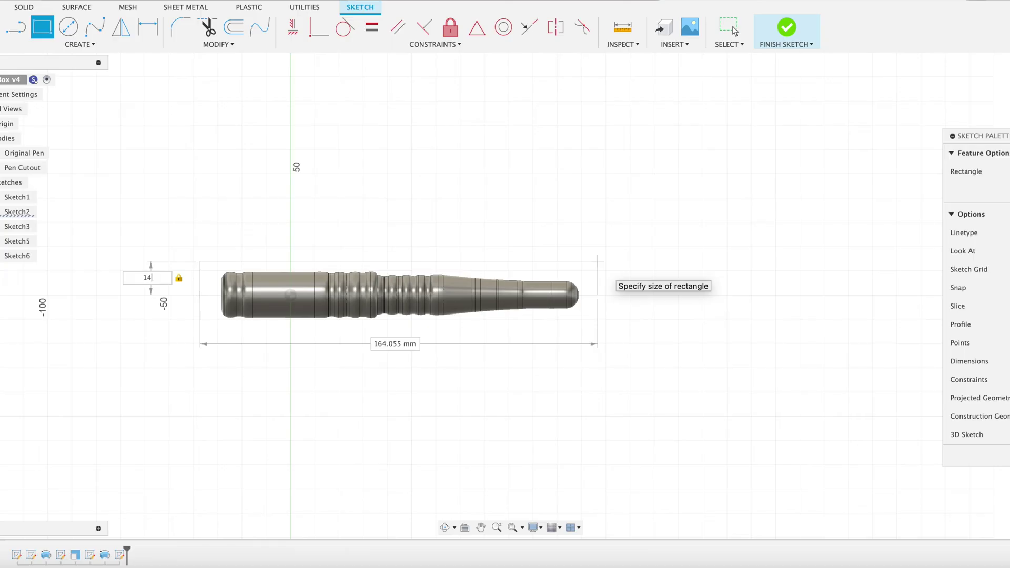
pyautogui.write('8')
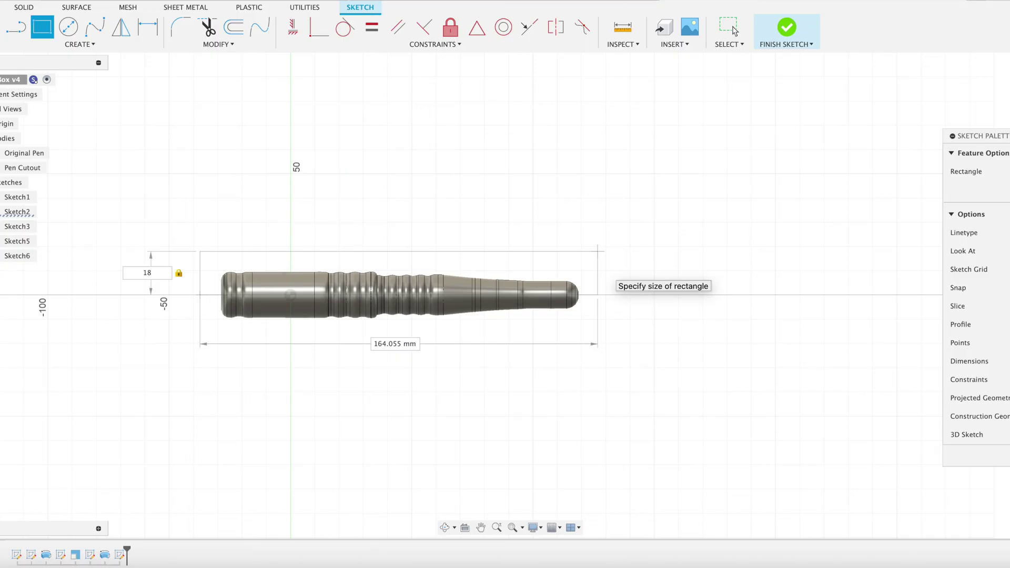
pyautogui.click(735, 31)
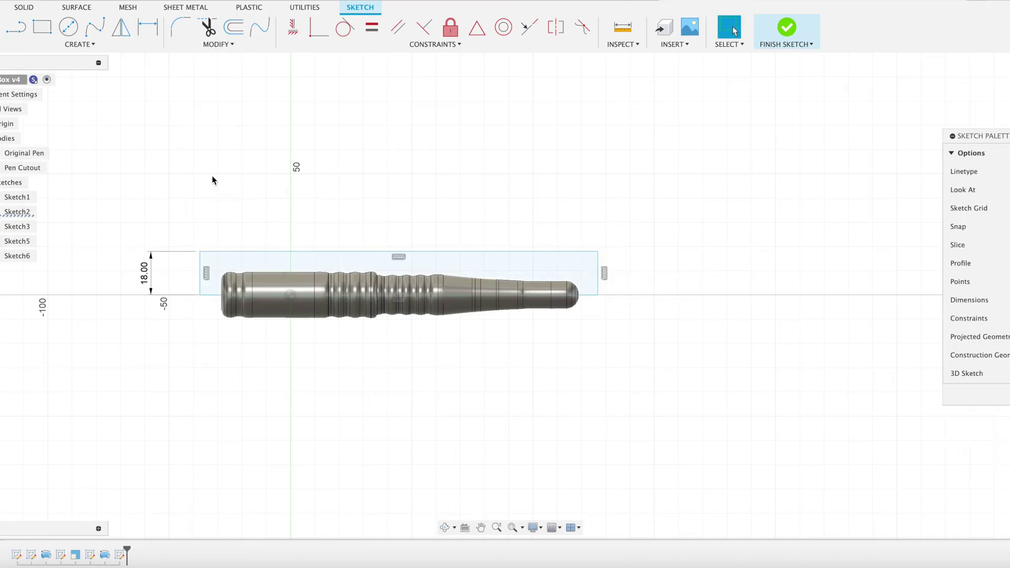
# - Mirror the rectangle's top, left and right edges across its bottom edge, then finish the sketch
pyautogui.click(121, 27)
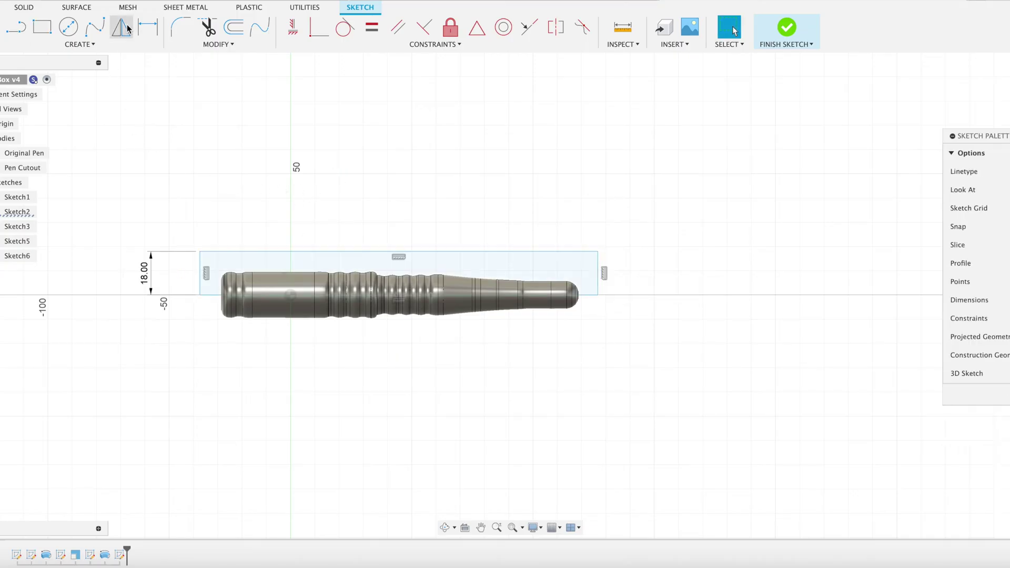
pyautogui.click(224, 256)
pyautogui.click(202, 271)
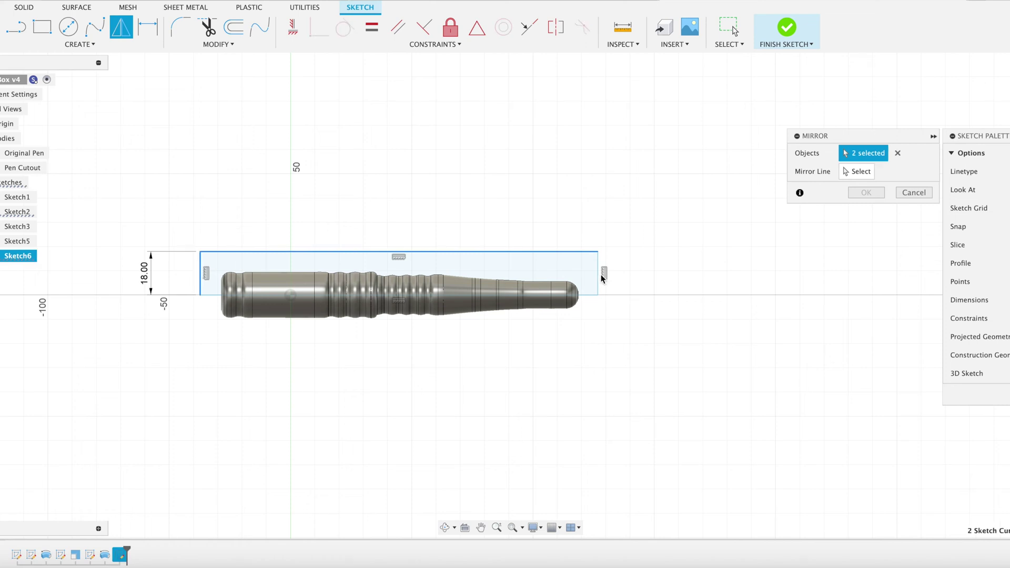
pyautogui.click(599, 279)
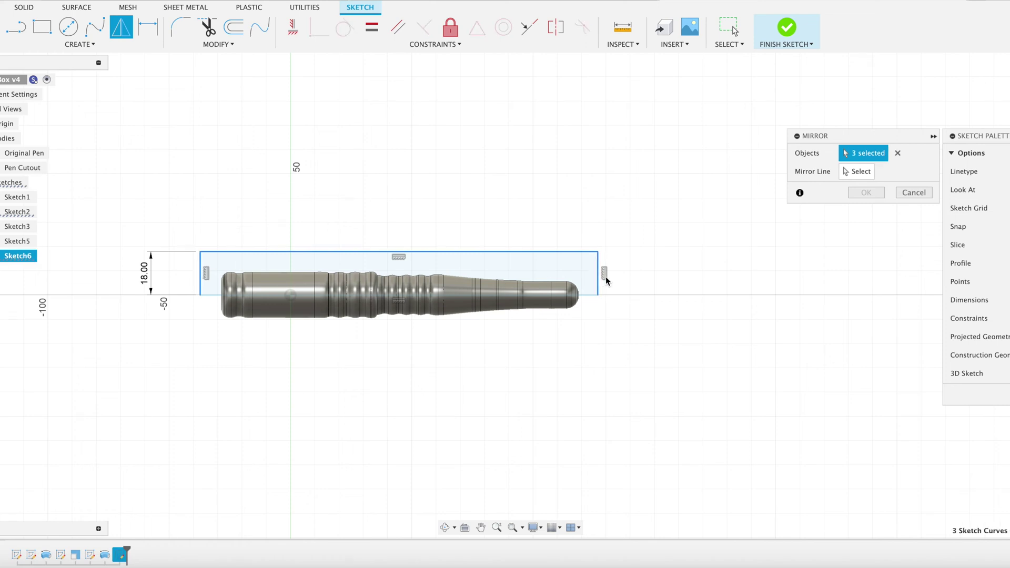
pyautogui.click(863, 174)
pyautogui.click(586, 296)
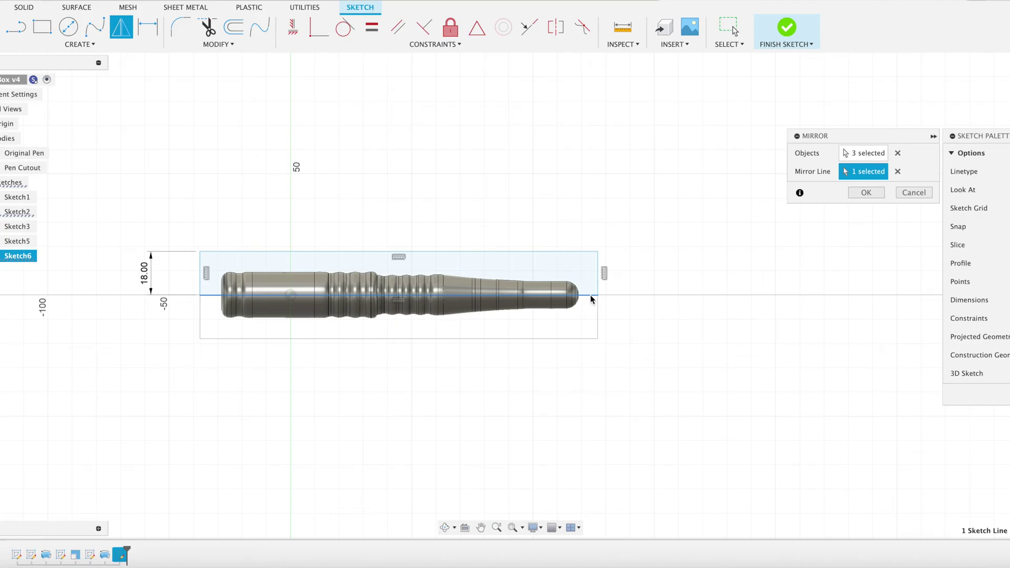
pyautogui.click(863, 195)
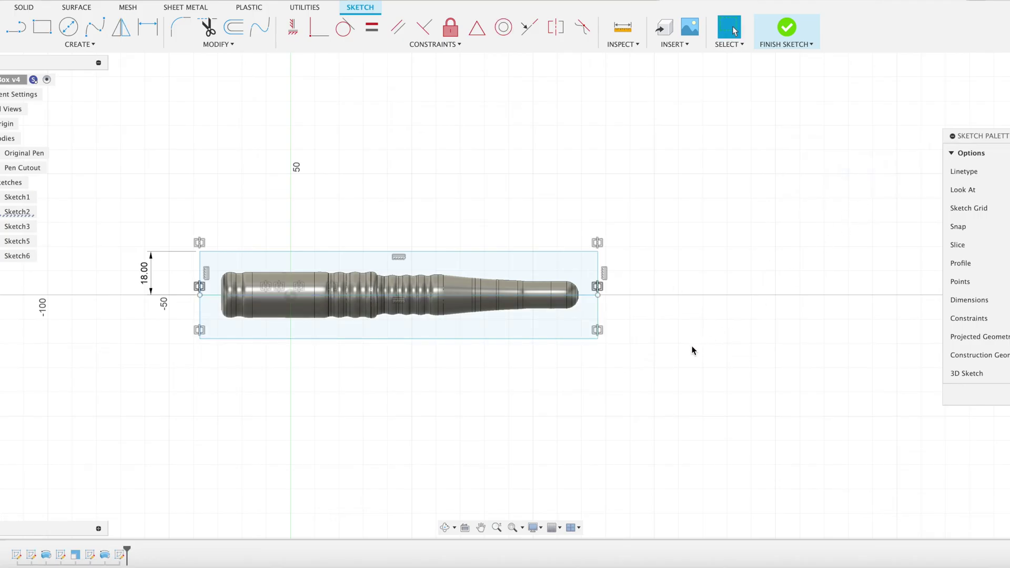
pyautogui.moveTo(693, 351)
pyautogui.keyDown('shift'); pyautogui.mouseDown(button='middle')
pyautogui.moveTo(694, 265)
pyautogui.moveTo(694, 274)
pyautogui.mouseUp(button='middle'); pyautogui.keyUp('shift')
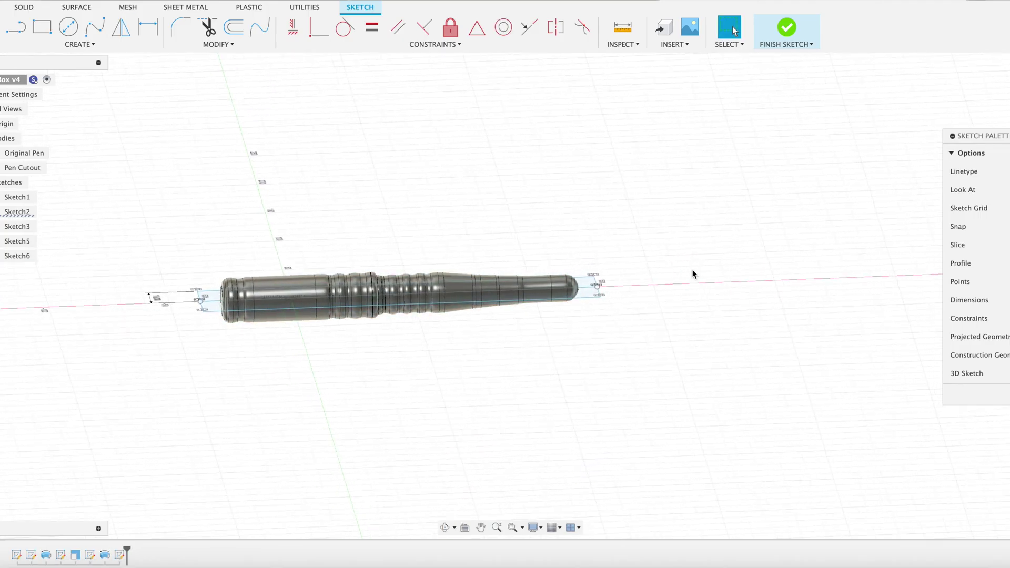
pyautogui.click(788, 29)
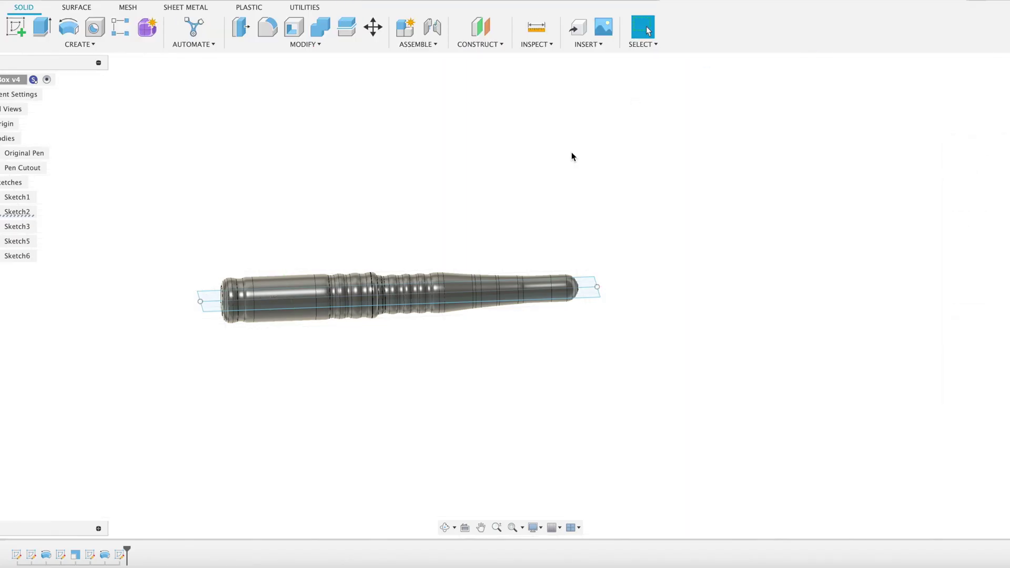
# - Extrude both rectangle profiles -12 mm as a new body, Body3
pyautogui.click(42, 26)
pyautogui.click(216, 268)
pyautogui.click(210, 275)
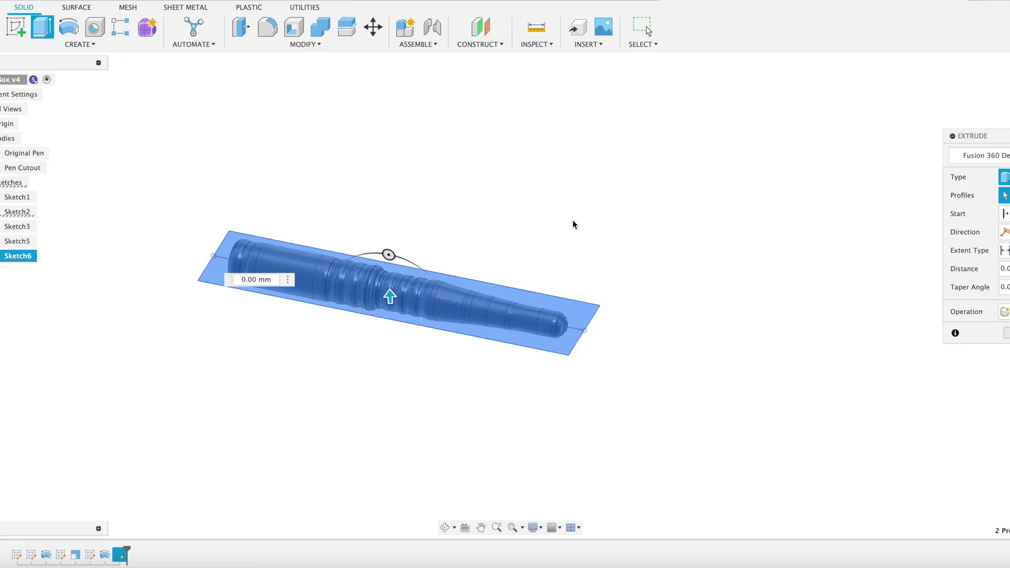
pyautogui.moveTo(404, 281); pyautogui.dragTo(404, 299)
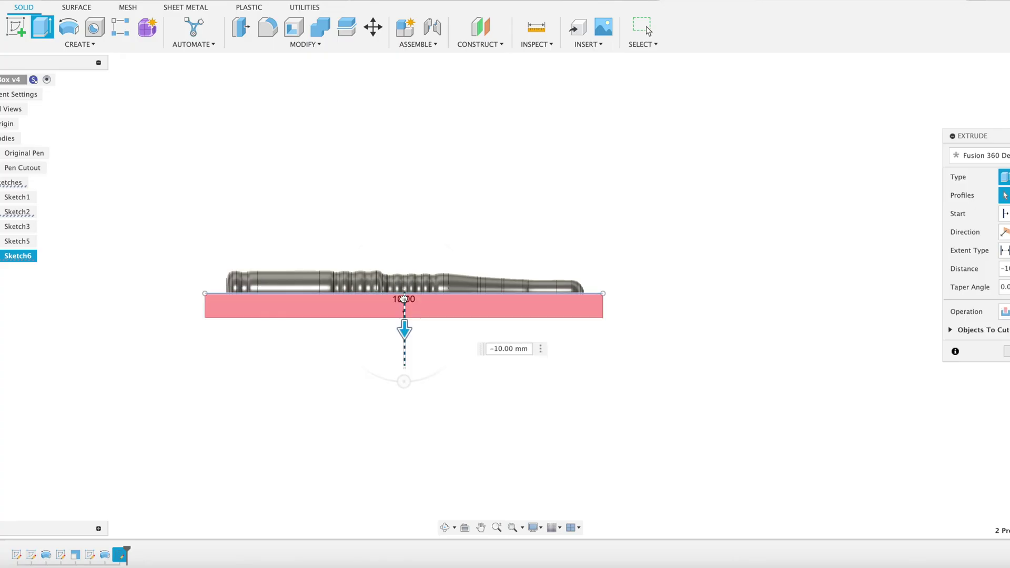
pyautogui.write('-12')
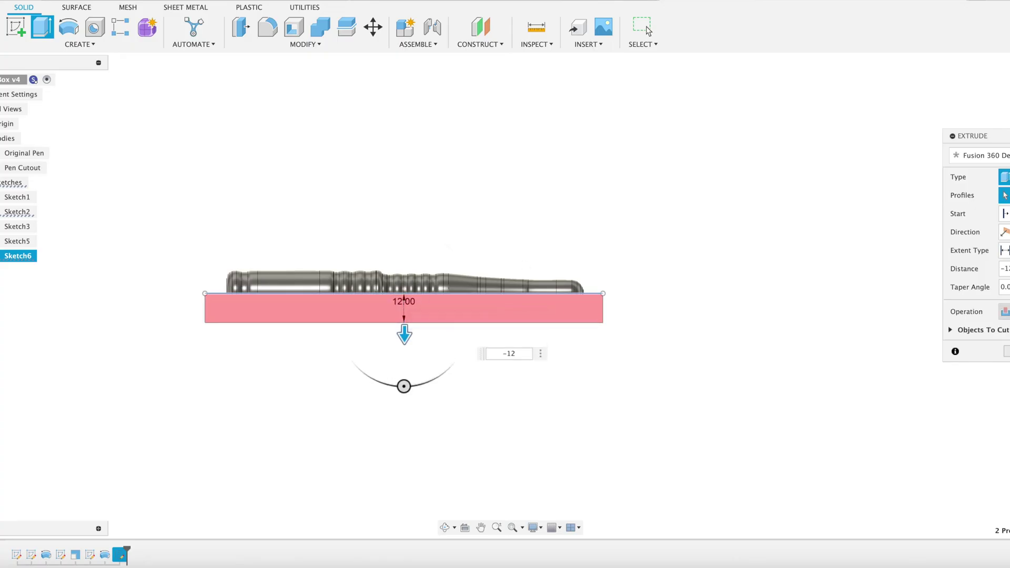
pyautogui.click(1005, 312)
pyautogui.click(1007, 367)
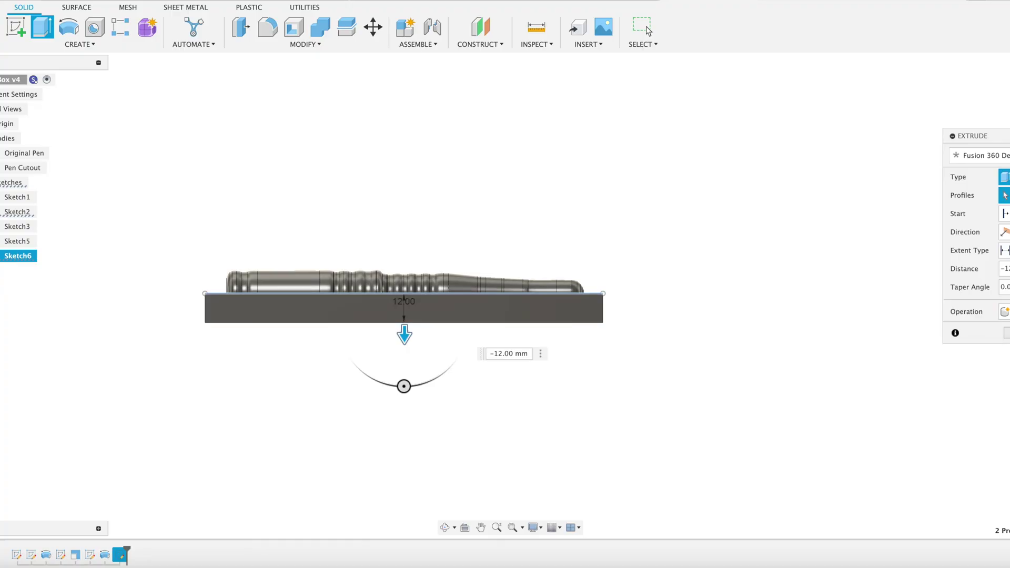
pyautogui.click(1006, 333)
pyautogui.keyDown('shift'); pyautogui.moveTo(622, 316); pyautogui.dragTo(599, 363, button='middle'); pyautogui.keyUp('shift')
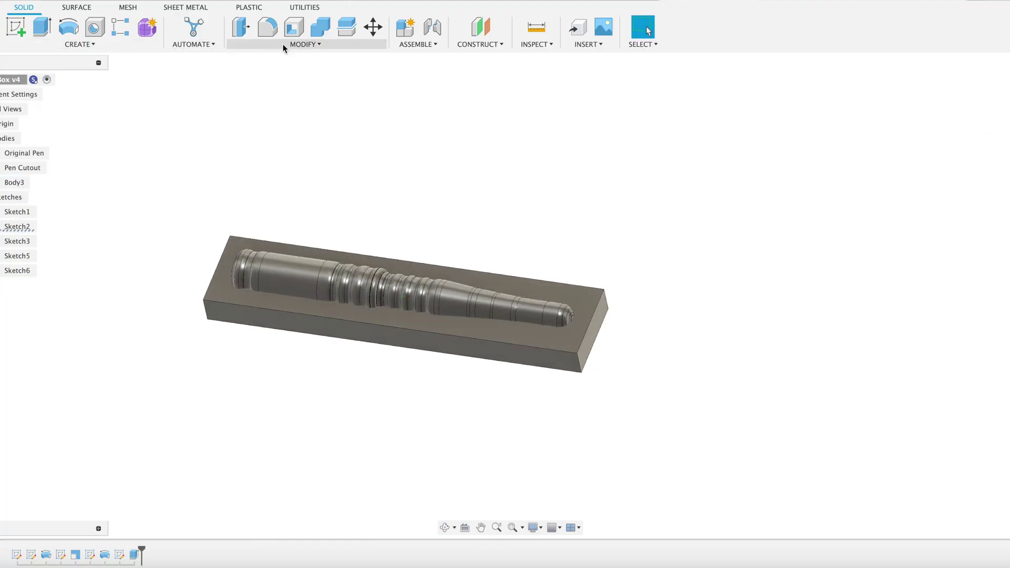
# - Combine with Cut: Body3 as target, Pen Cutout as tool body, leaving a pen-shaped pocket
pyautogui.click(319, 29)
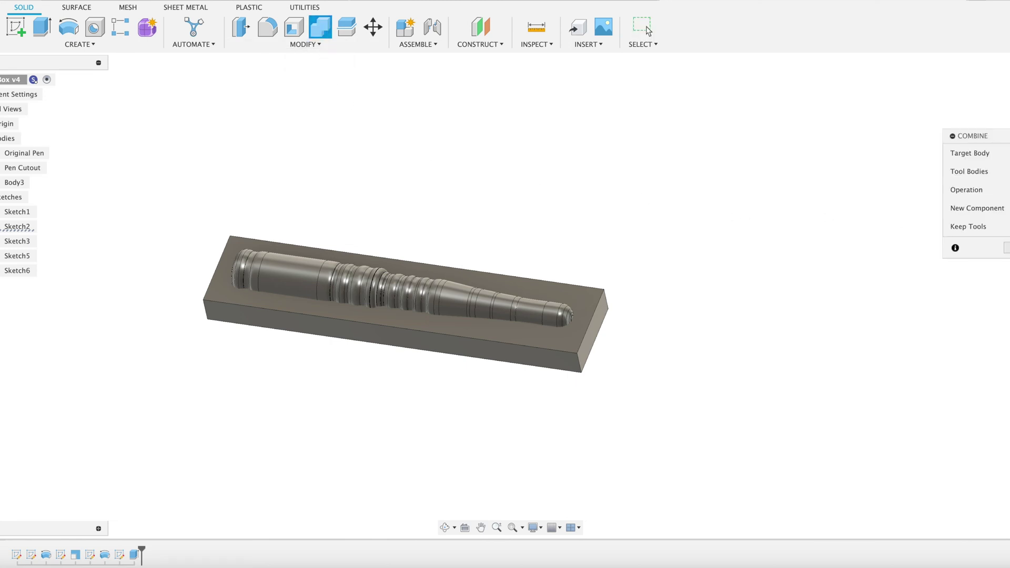
pyautogui.click(592, 302)
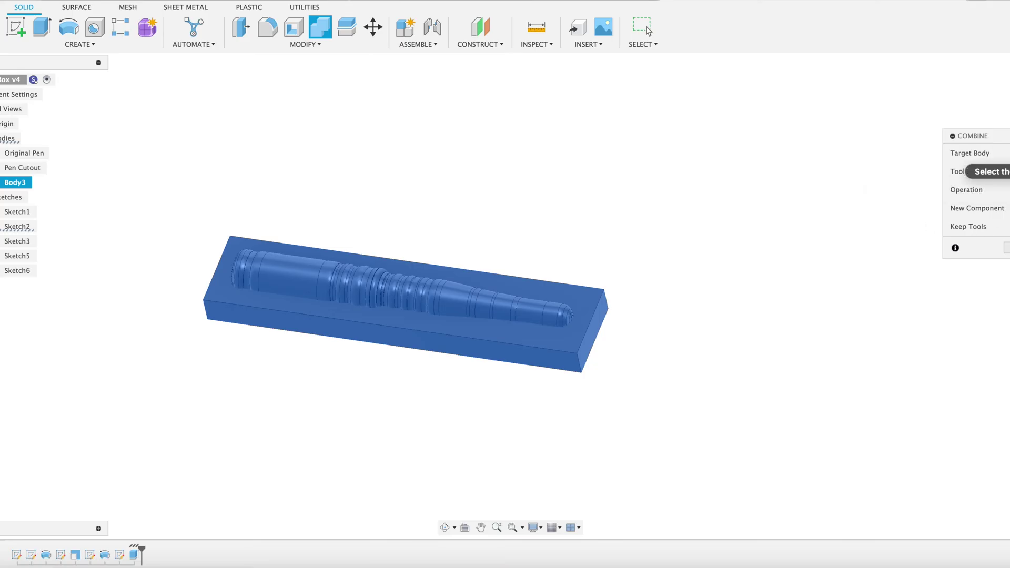
pyautogui.click(555, 306)
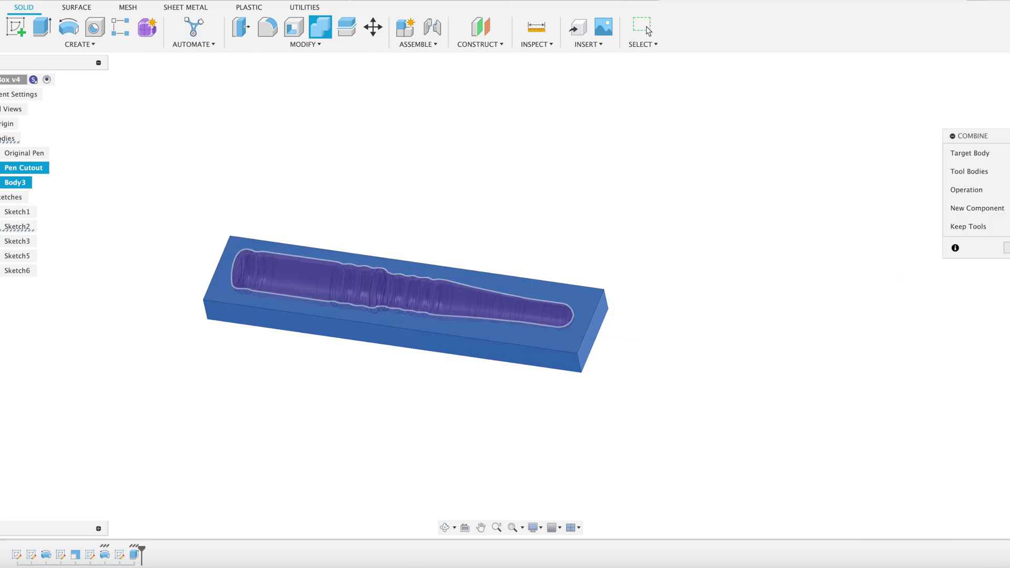
pyautogui.press('Return')
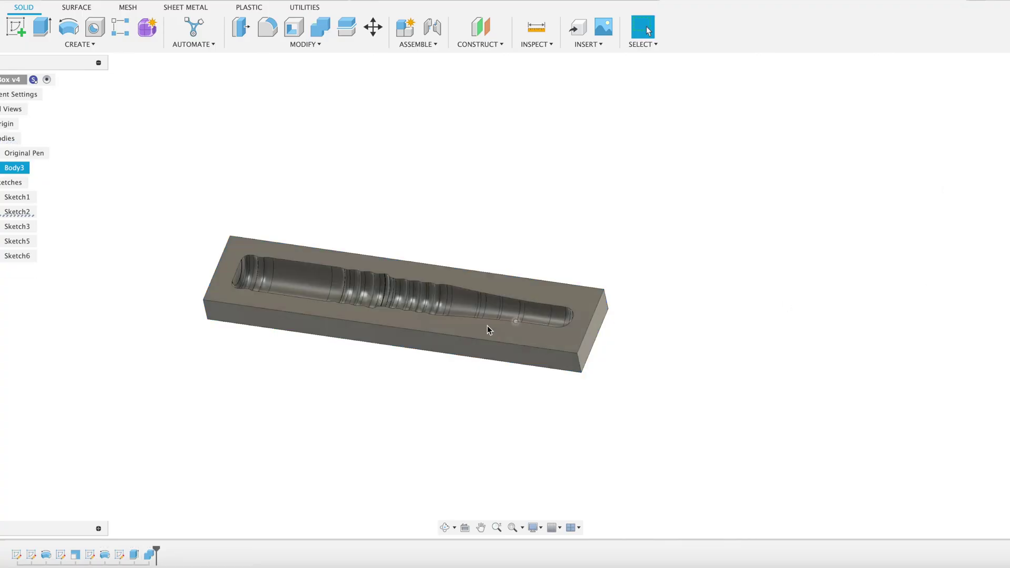
pyautogui.scroll(3, 252, 354)
pyautogui.scroll(-3, 252, 355)
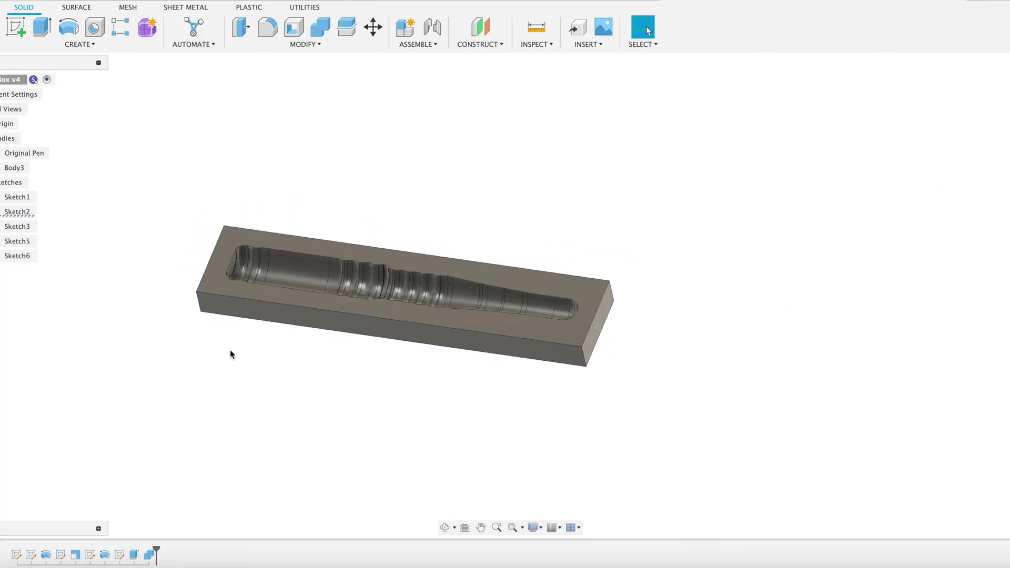
pyautogui.keyDown('shift'); pyautogui.moveTo(230, 354); pyautogui.dragTo(134, 216, button='middle'); pyautogui.keyUp('shift')
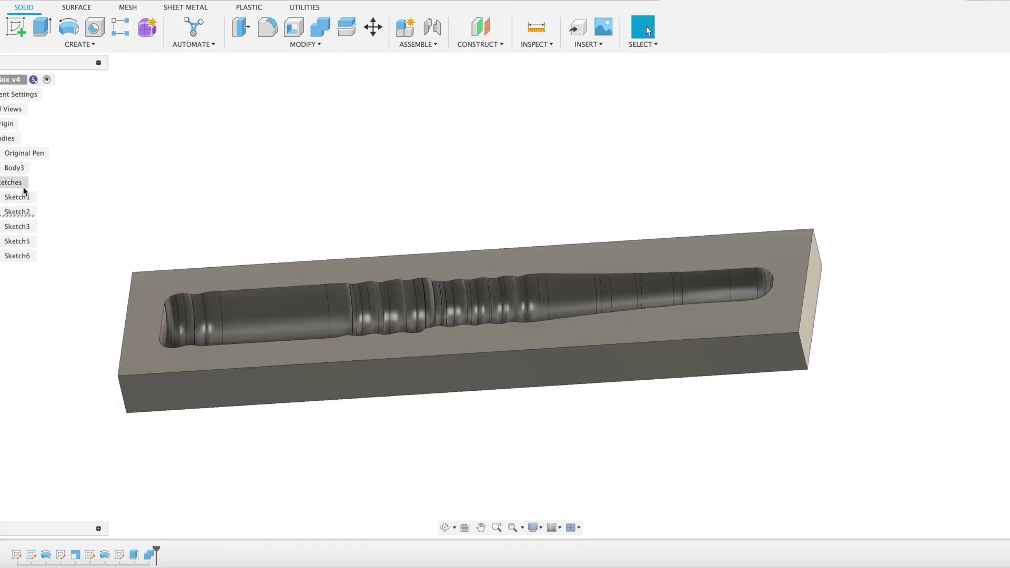
# - Extrude the block's top face up 2 mm and make the Original Pen body visible
pyautogui.click(43, 30)
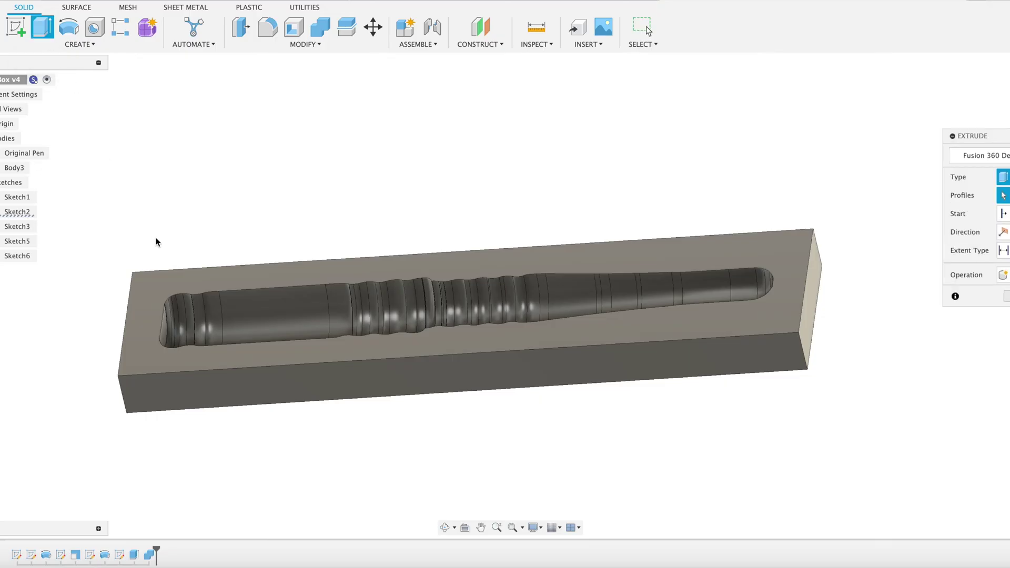
pyautogui.click(171, 279)
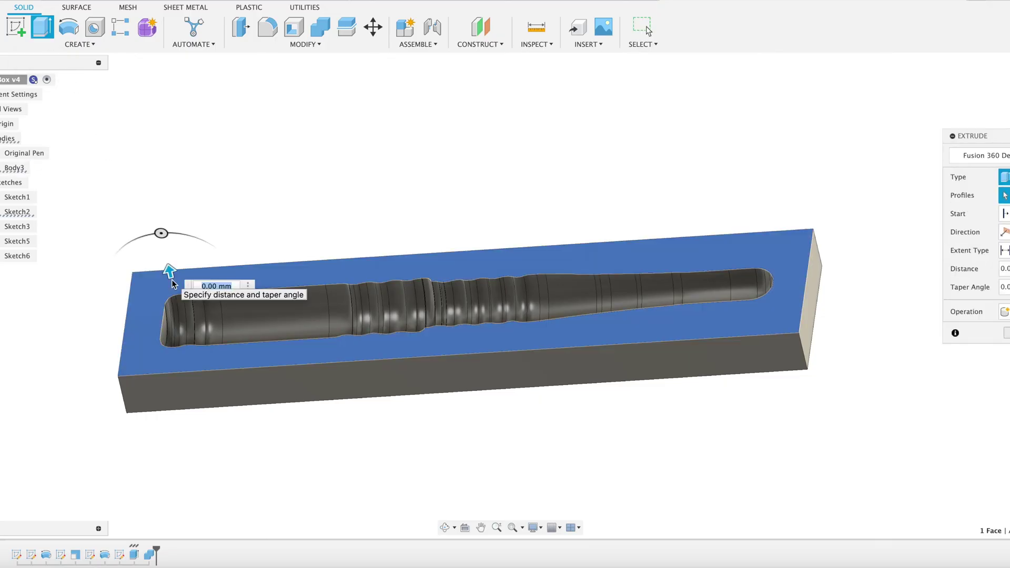
pyautogui.write('2')
pyautogui.press('Return')
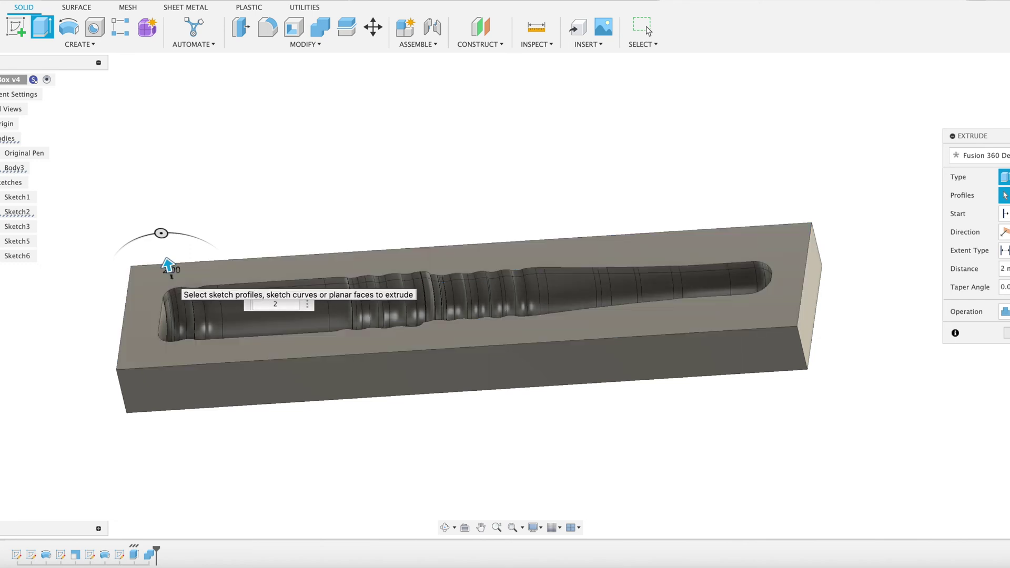
pyautogui.press('Return')
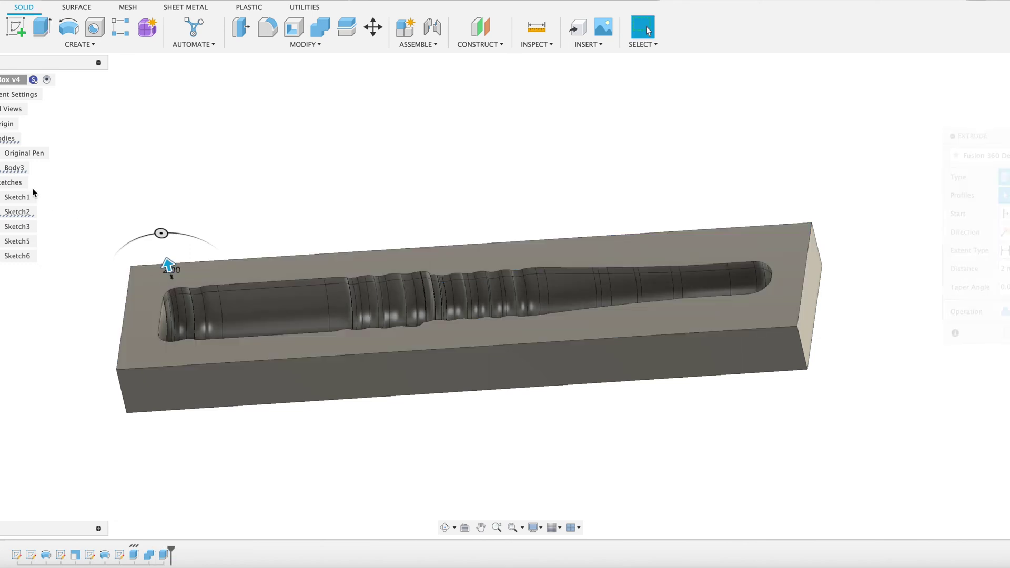
pyautogui.click(2, 153)
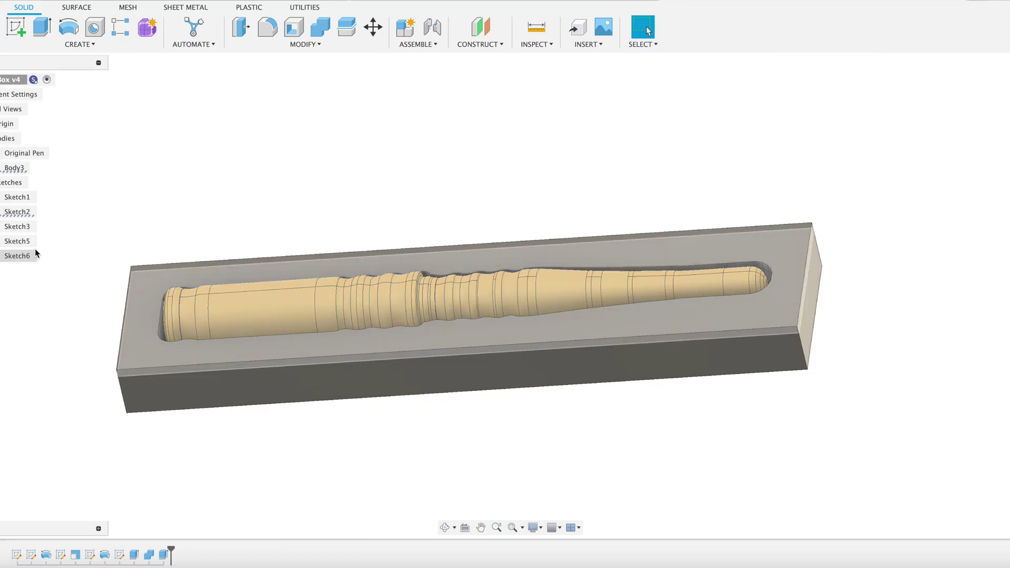
# - Orbit and zoom in on the block and pen, then start Create Sketch
pyautogui.keyDown('shift'); pyautogui.moveTo(473, 368); pyautogui.dragTo(687, 441, button='middle'); pyautogui.keyUp('shift')
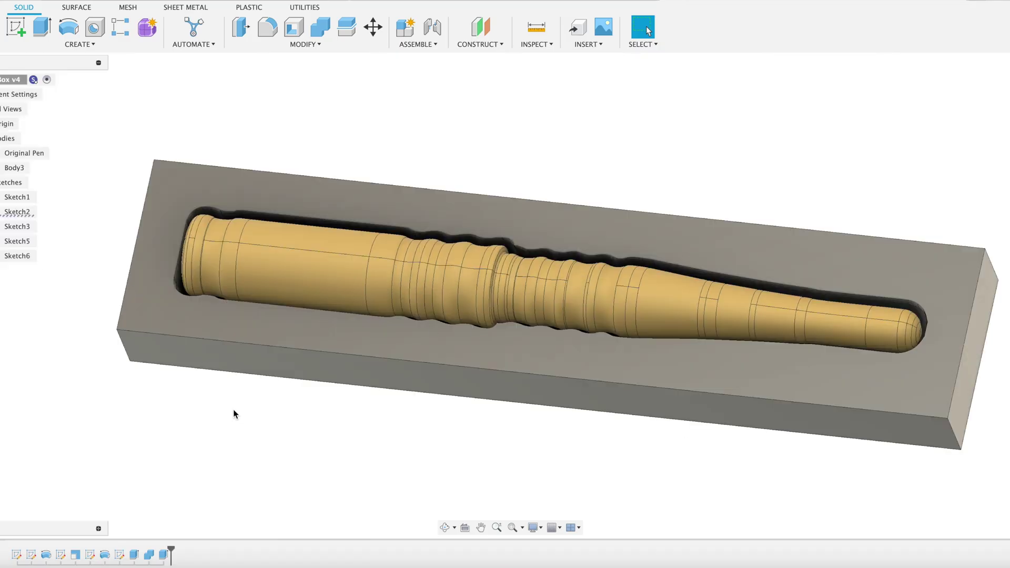
pyautogui.scroll(-5, 233, 409)
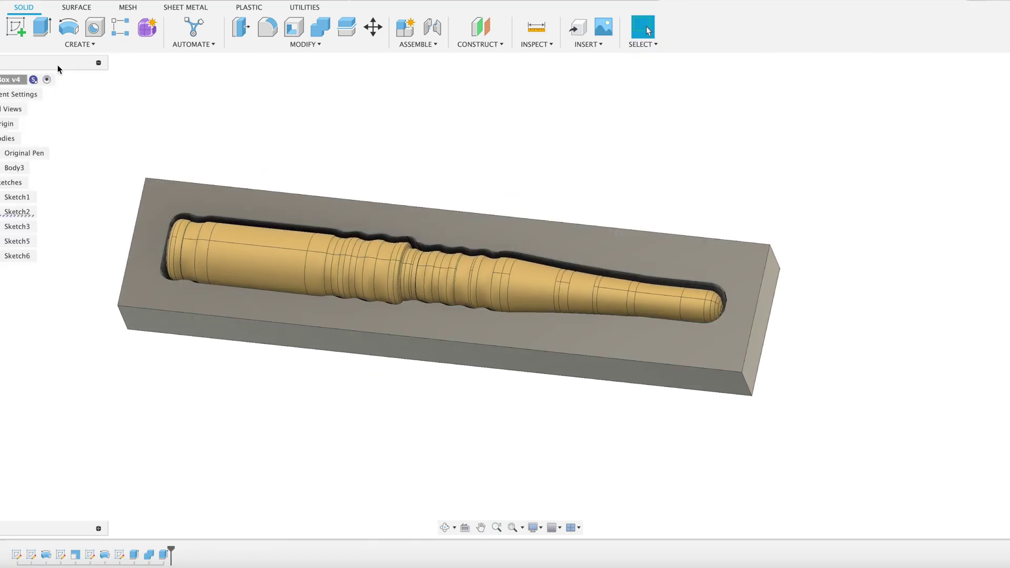
pyautogui.click(17, 27)
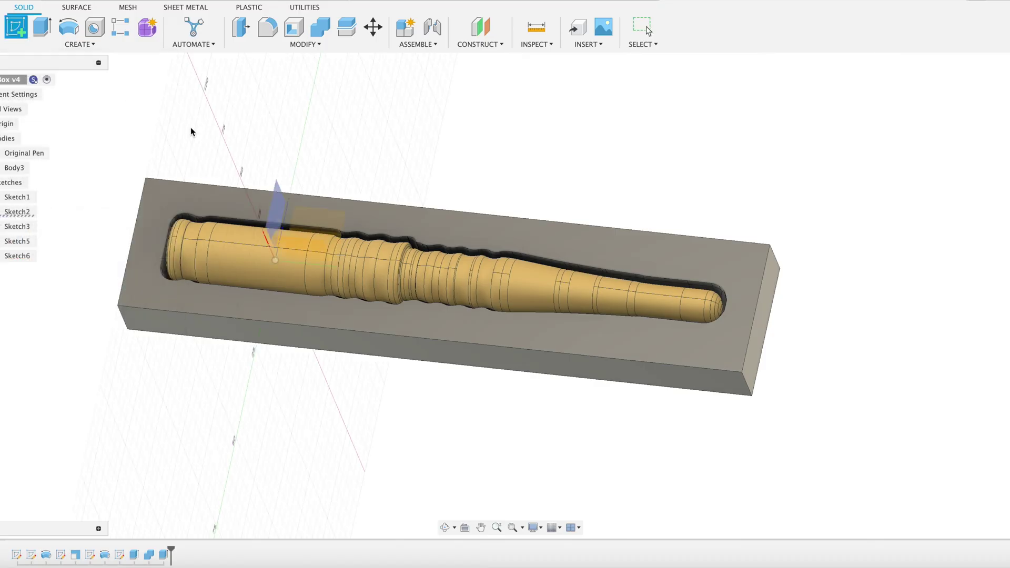
# - On the horizontal plane, draw a 25 mm circle centred on the pen's thick end and finish the sketch
pyautogui.click(264, 222)
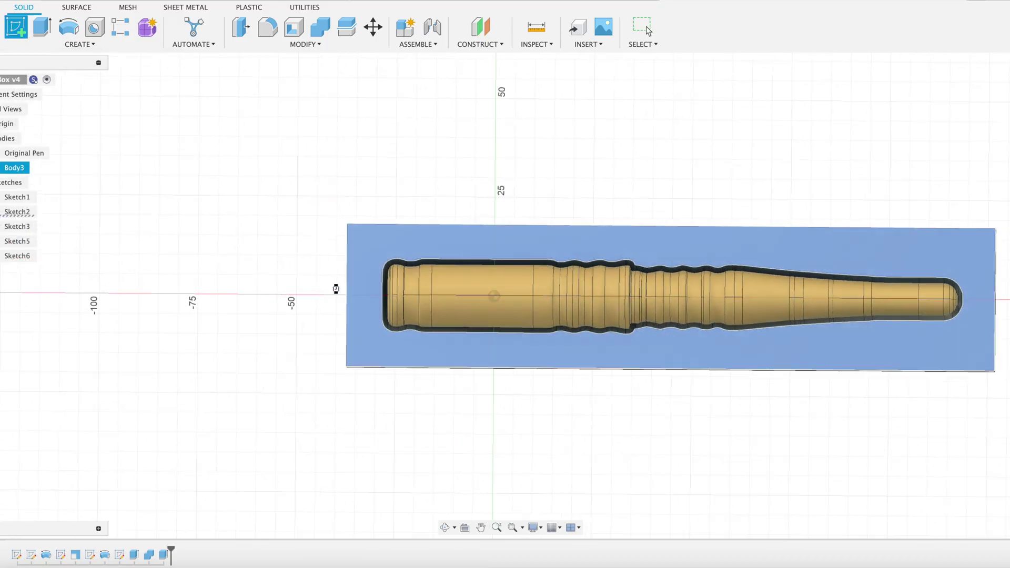
pyautogui.scroll(3, 295, 298)
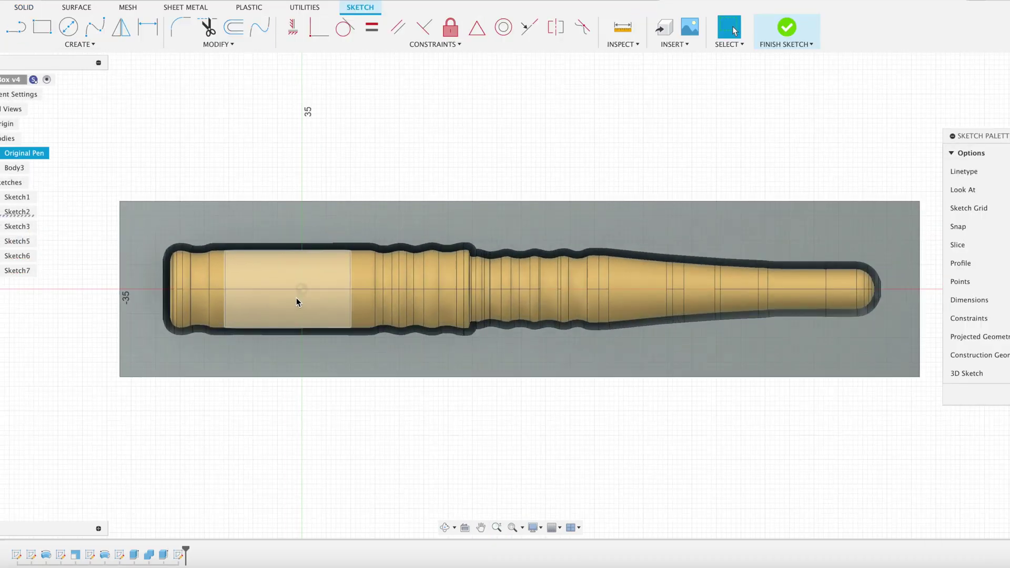
pyautogui.press('c')
pyautogui.click(302, 288)
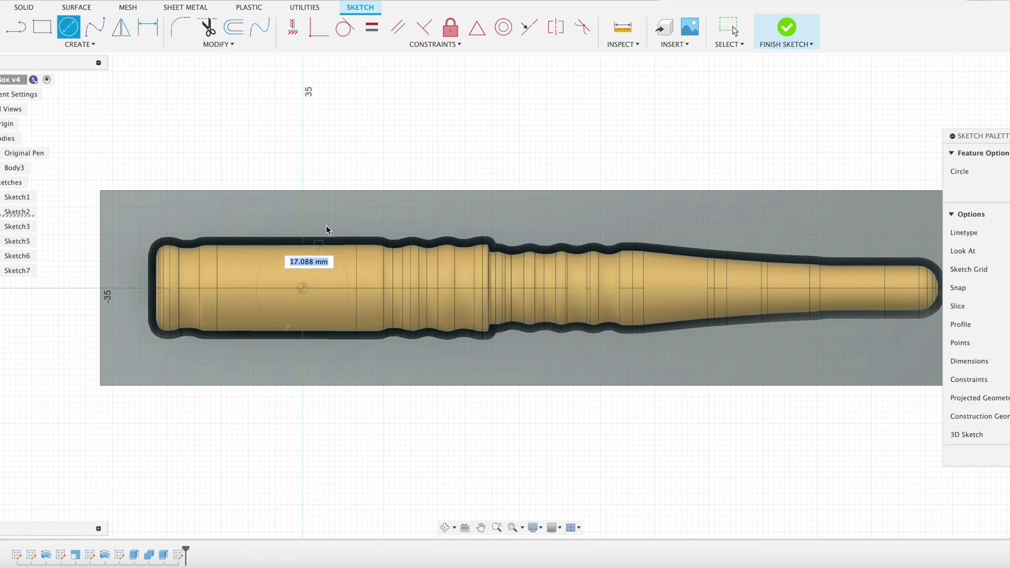
pyautogui.write('25')
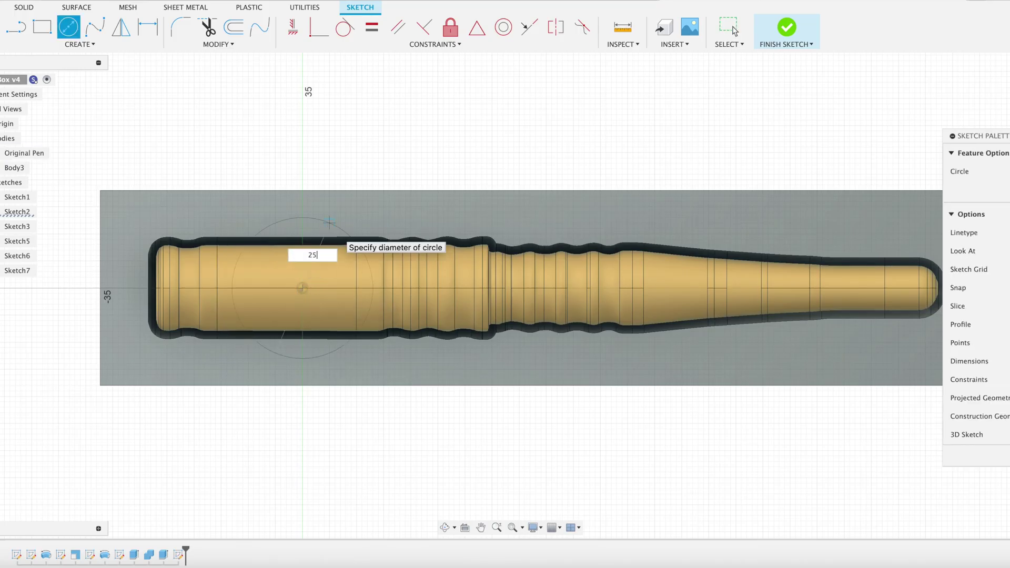
pyautogui.press('Tab')
pyautogui.press('Return')
pyautogui.press('Escape')
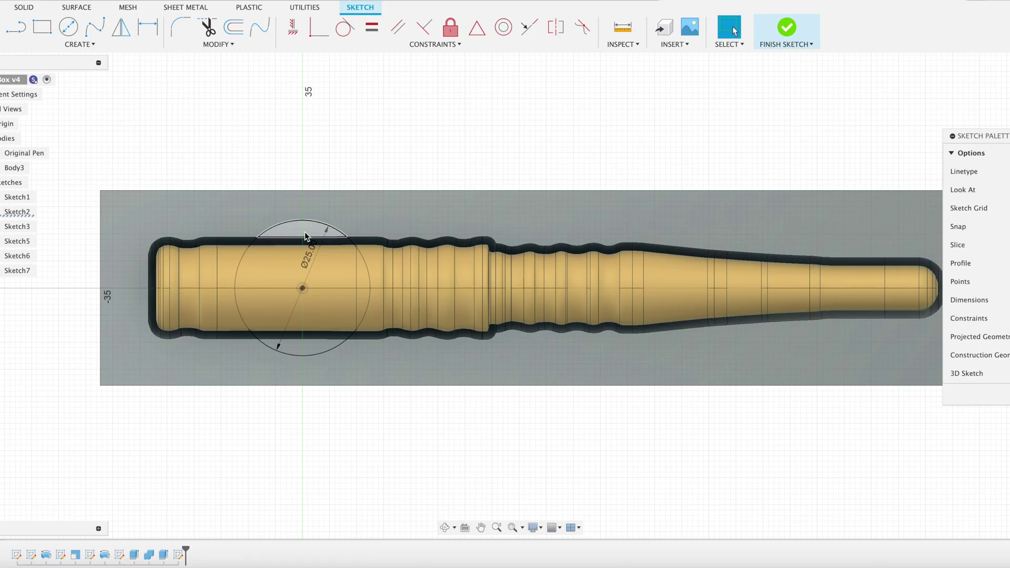
pyautogui.click(788, 27)
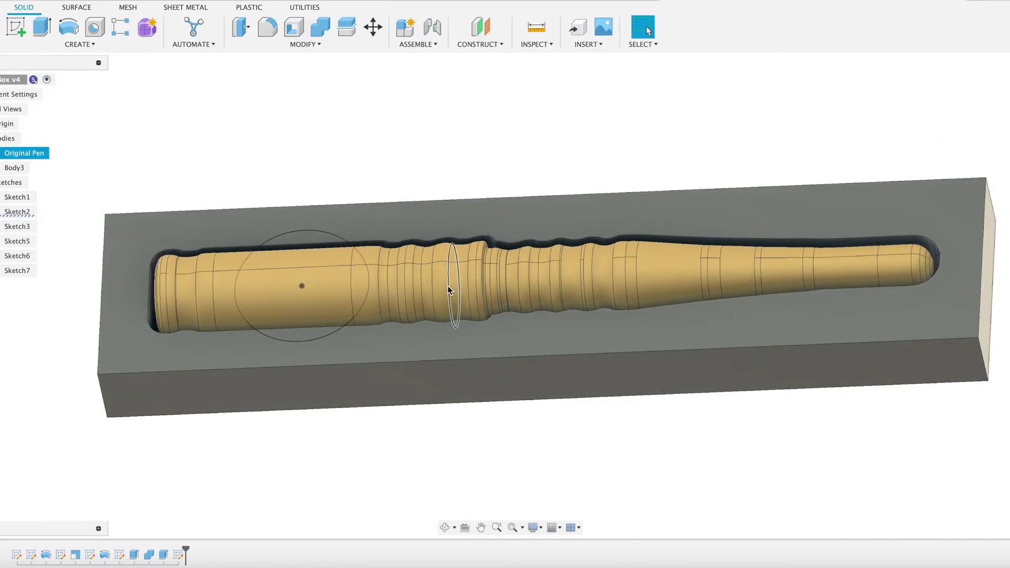
# - Extrude-cut the two circle segments above and below the pen into the block as finger cutouts
pyautogui.press('e')
pyautogui.click(315, 240)
pyautogui.click(295, 333)
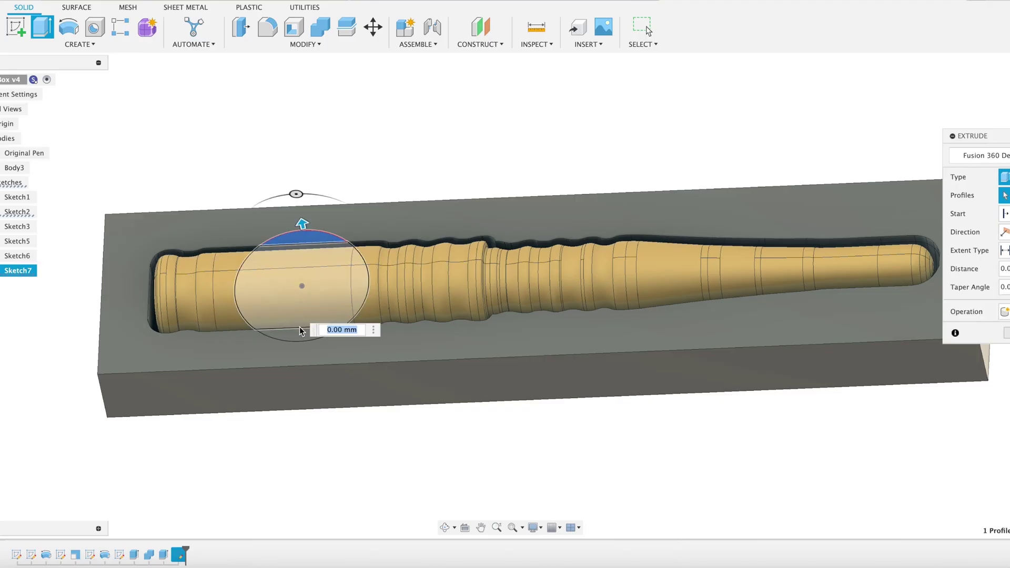
pyautogui.write('-5')
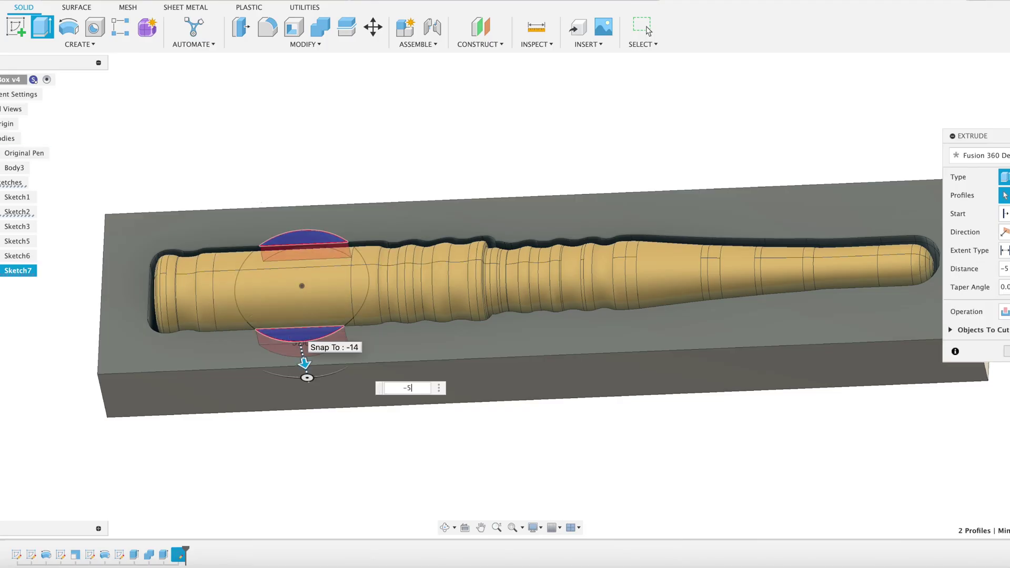
pyautogui.press('Return')
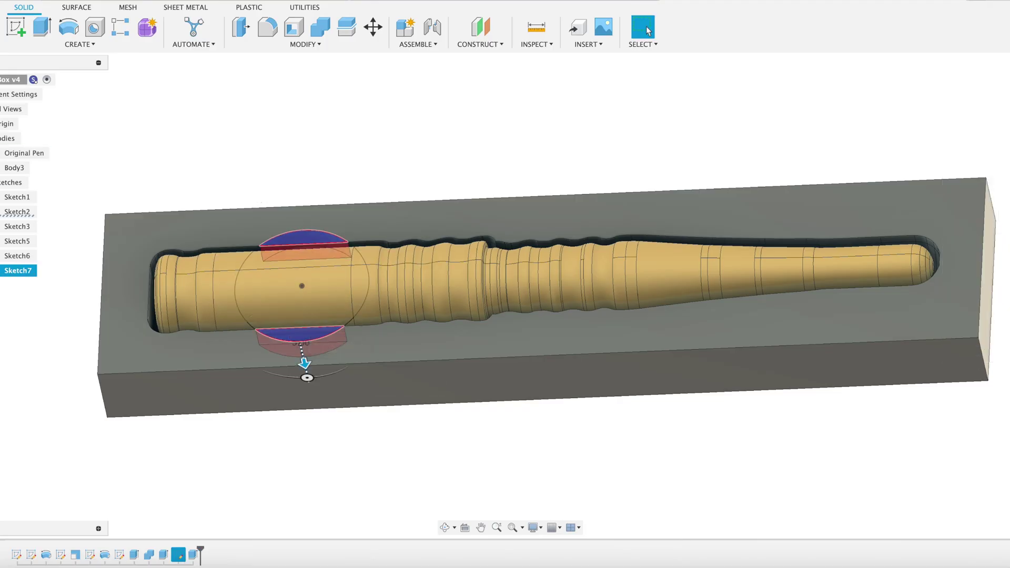
pyautogui.scroll(3, 302, 250)
pyautogui.moveTo(302, 251)
pyautogui.keyDown('shift'); pyautogui.mouseDown(button='middle')
pyautogui.moveTo(300, 293)
pyautogui.moveTo(305, 270)
pyautogui.mouseUp(button='middle'); pyautogui.keyUp('shift')
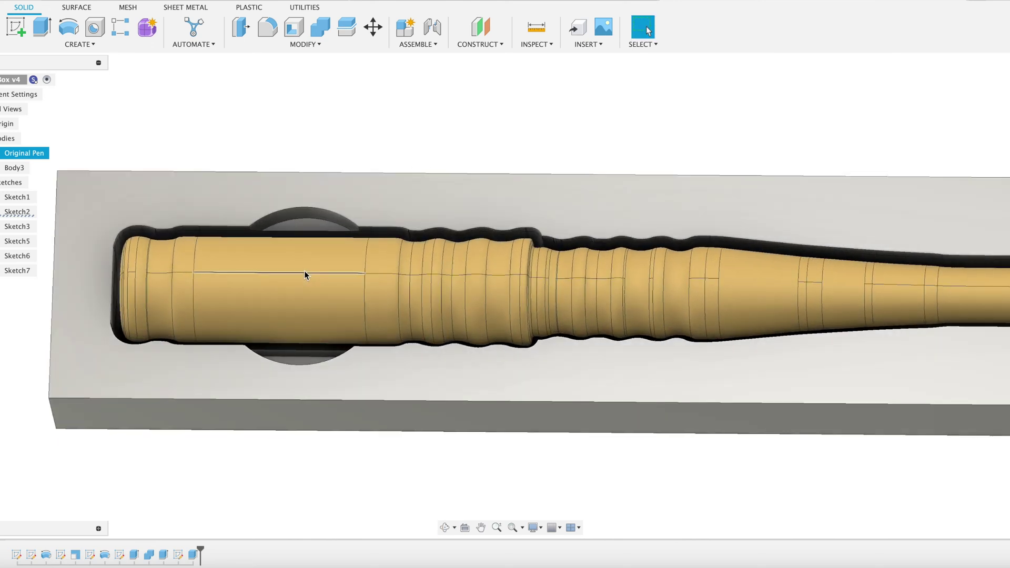
pyautogui.press('Escape')
# - Fillet the upper and lower finger-cutout edges with a 4 mm radius
pyautogui.click(267, 27)
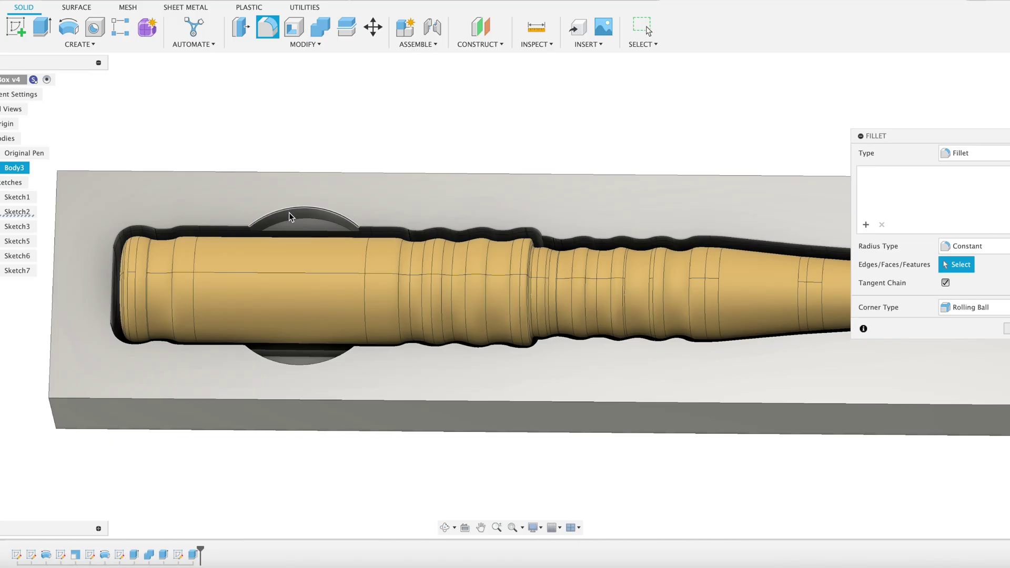
pyautogui.click(290, 222)
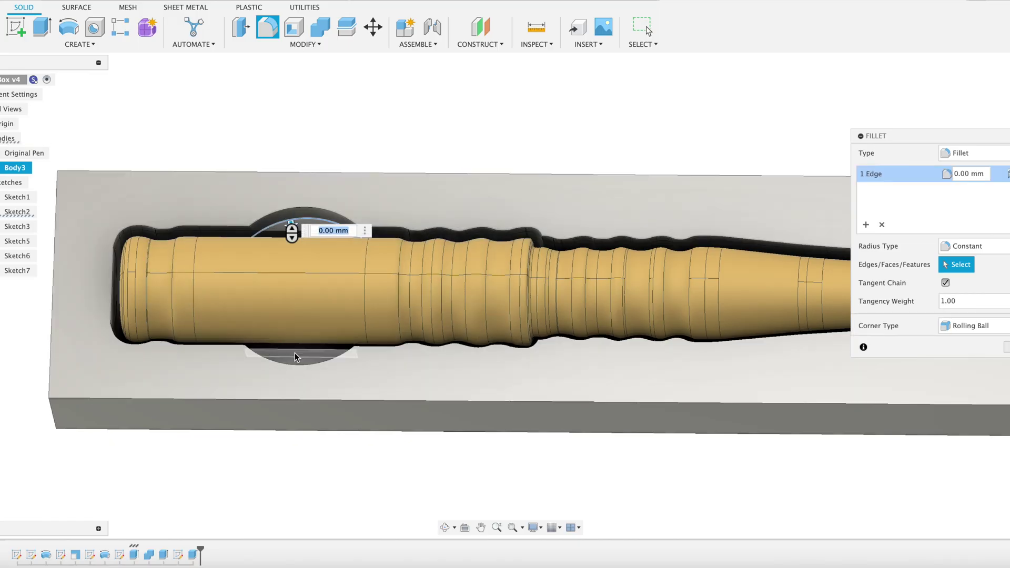
pyautogui.keyDown('shift'); pyautogui.moveTo(294, 353); pyautogui.dragTo(283, 376, button='middle'); pyautogui.keyUp('shift')
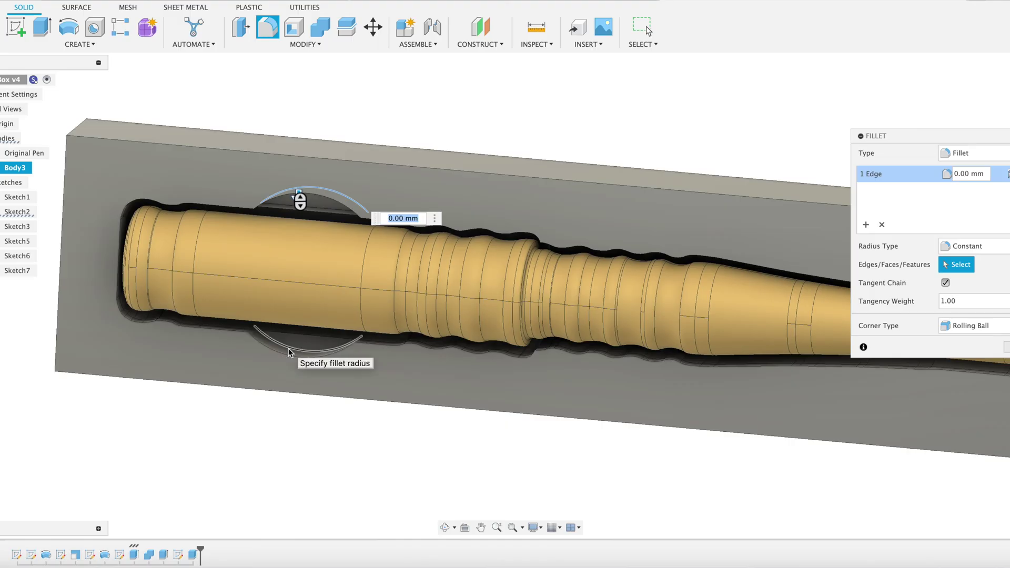
pyautogui.click(289, 351)
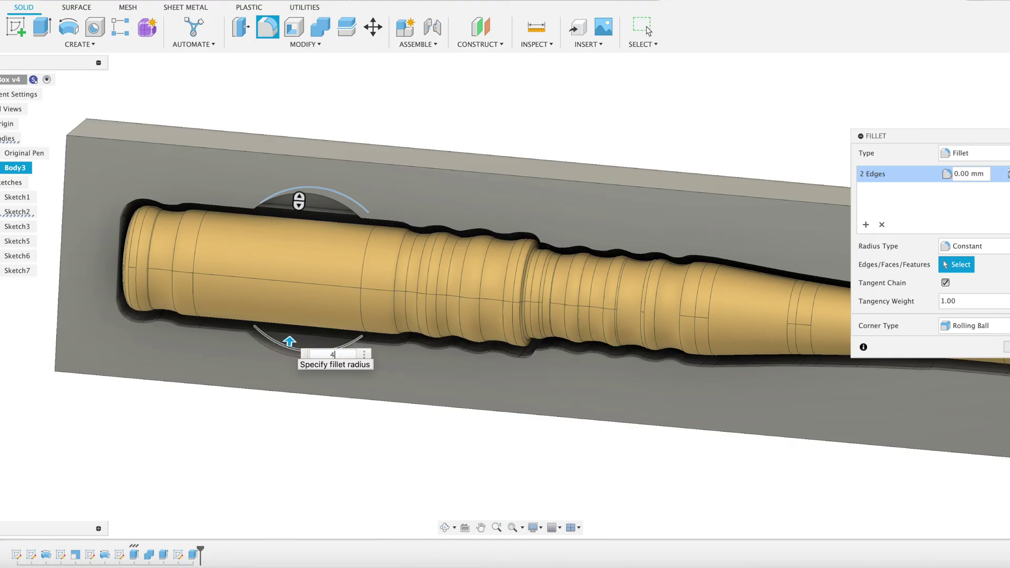
pyautogui.write('4')
pyautogui.keyDown('shift'); pyautogui.moveTo(289, 351); pyautogui.dragTo(297, 293, button='middle'); pyautogui.keyUp('shift')
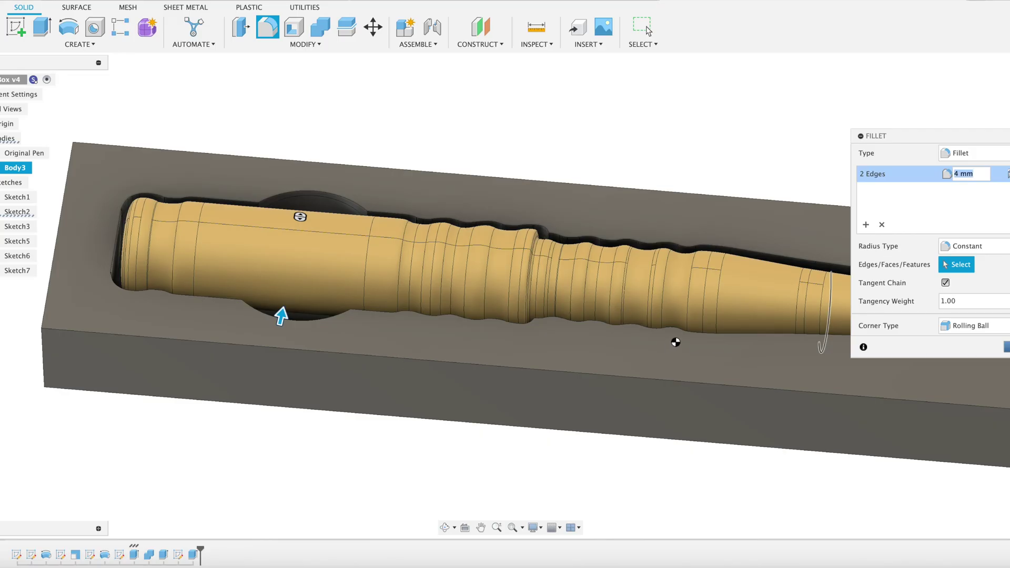
pyautogui.press('Return')
pyautogui.scroll(-5, 671, 333)
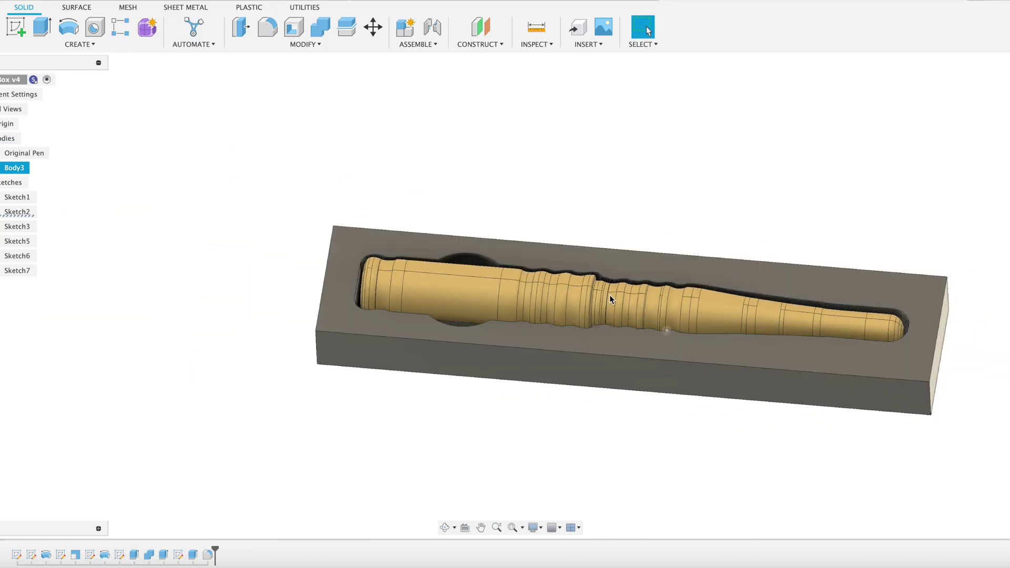
# - Save the tray design as version 5 and shift the view toward the upper left
pyautogui.press('super+s')
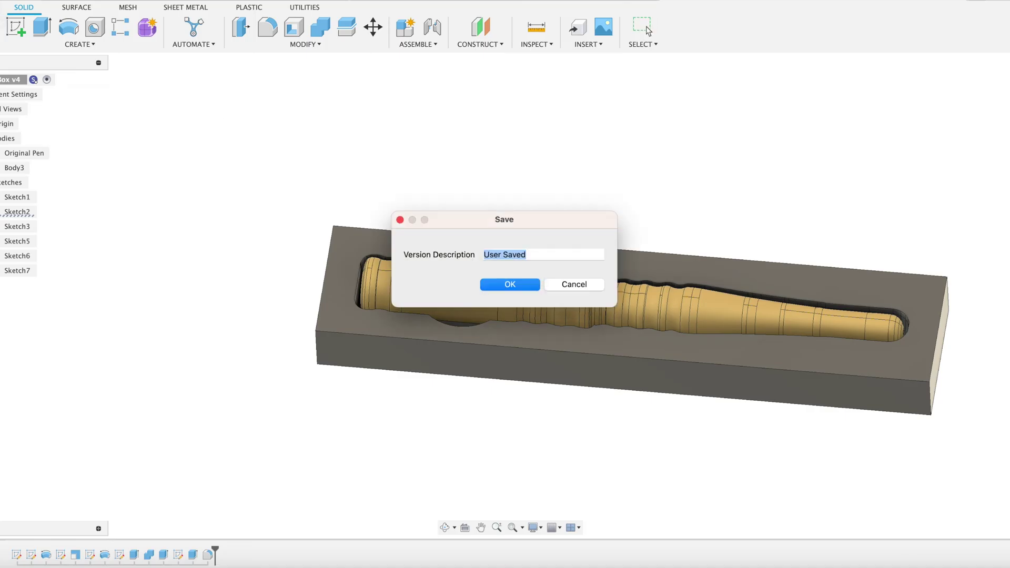
pyautogui.click(508, 287)
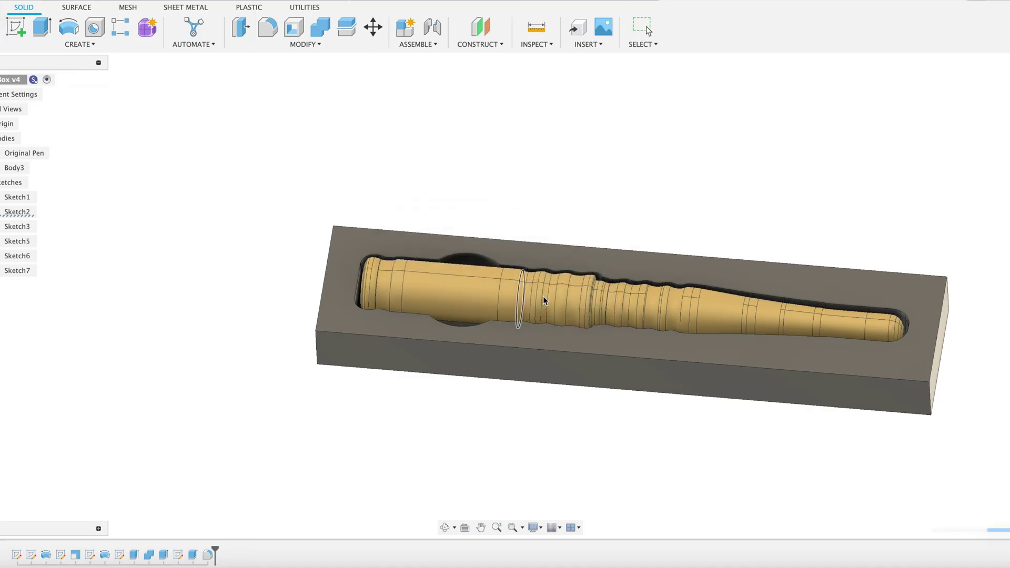
pyautogui.moveTo(450, 301); pyautogui.dragTo(334, 232, button='middle')
# - Fillet all four vertical corner edges of the tray with a 5 mm radius
pyautogui.click(265, 37)
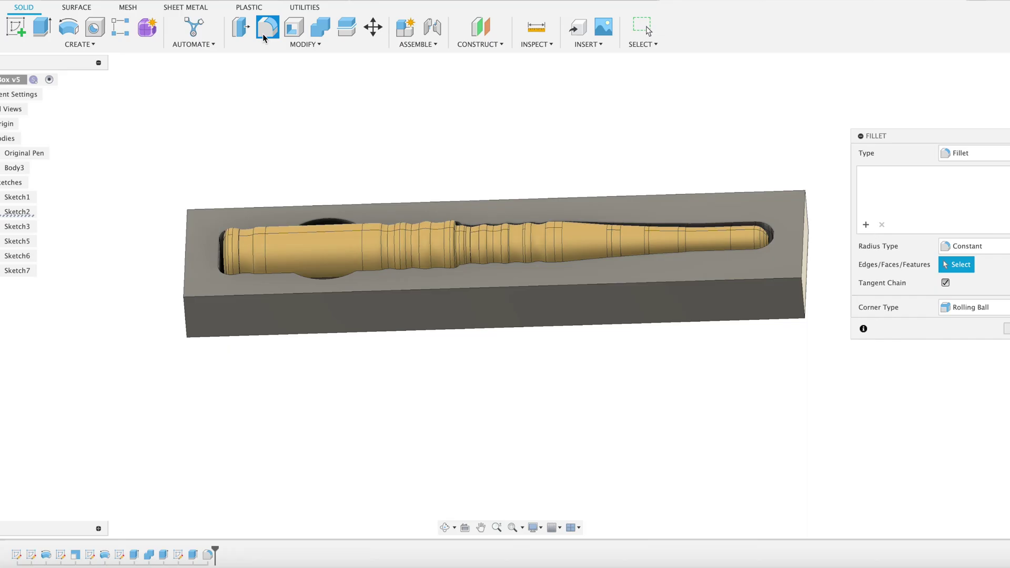
pyautogui.click(186, 320)
pyautogui.moveTo(402, 317); pyautogui.dragTo(248, 320, button='middle')
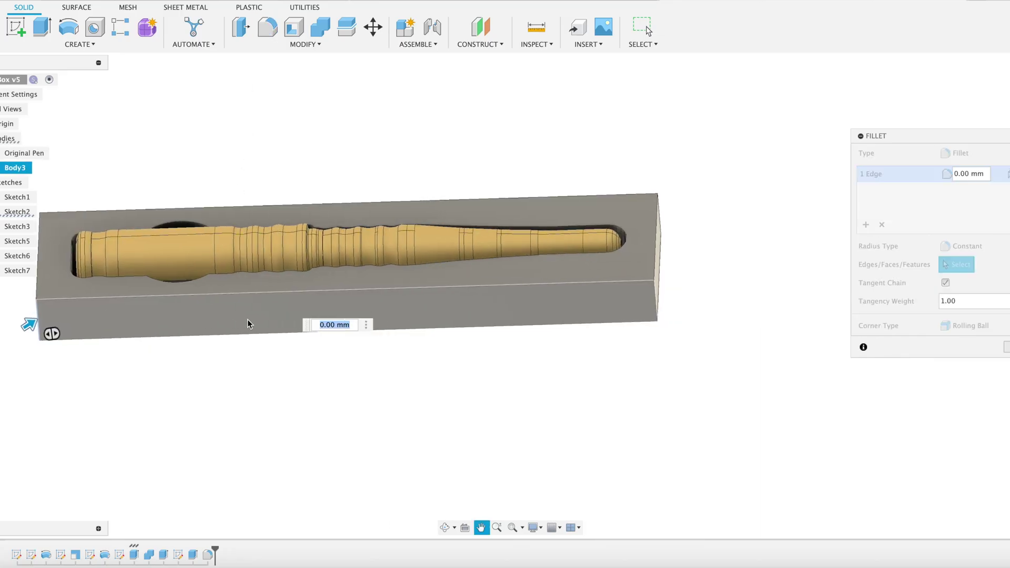
pyautogui.click(649, 291)
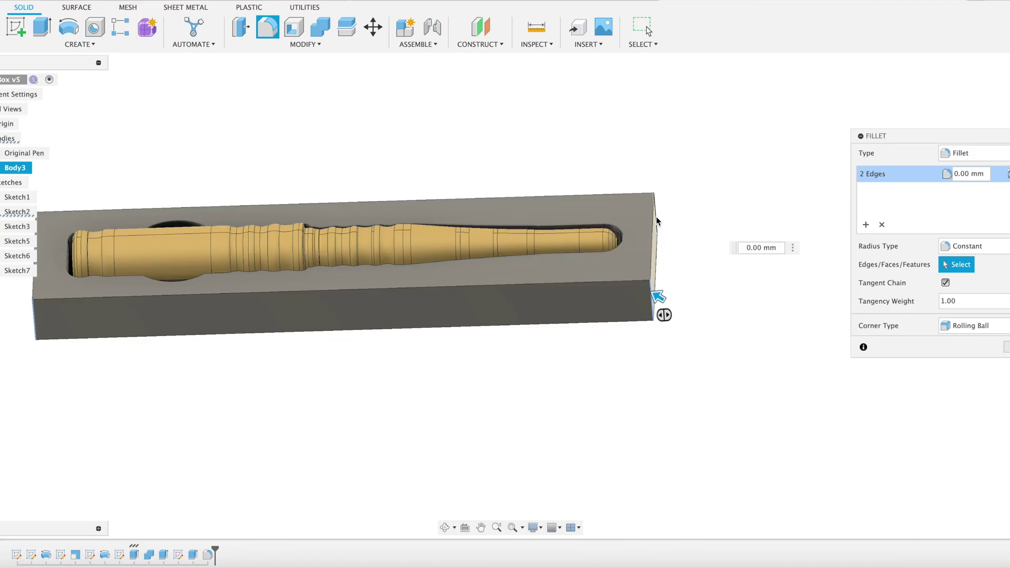
pyautogui.click(67, 287)
pyautogui.keyDown('shift'); pyautogui.moveTo(101, 324); pyautogui.dragTo(62, 229, button='middle'); pyautogui.keyUp('shift')
pyautogui.click(64, 231)
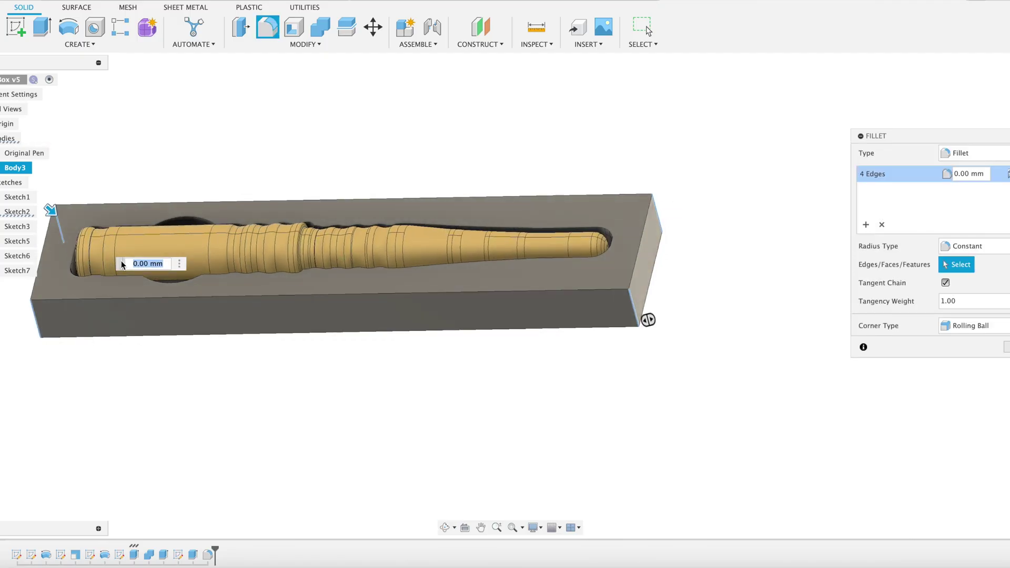
pyautogui.write('4')
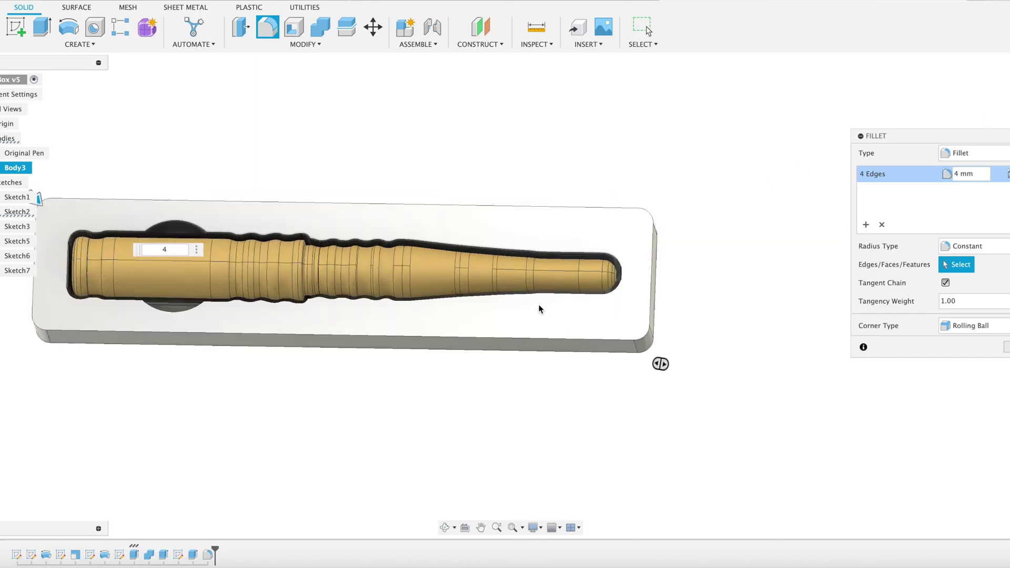
pyautogui.moveTo(507, 321); pyautogui.dragTo(625, 295, button='middle')
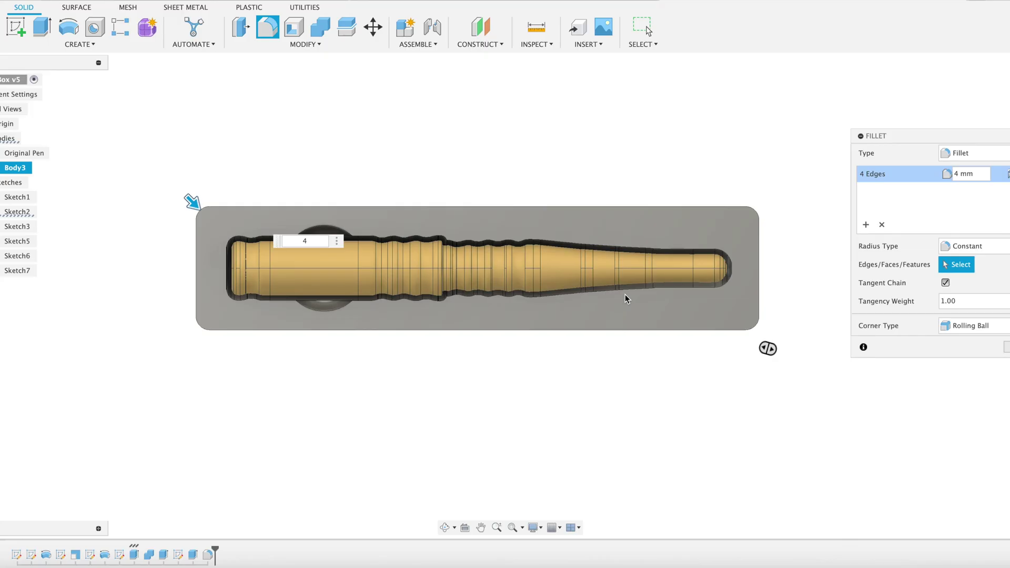
pyautogui.write('5')
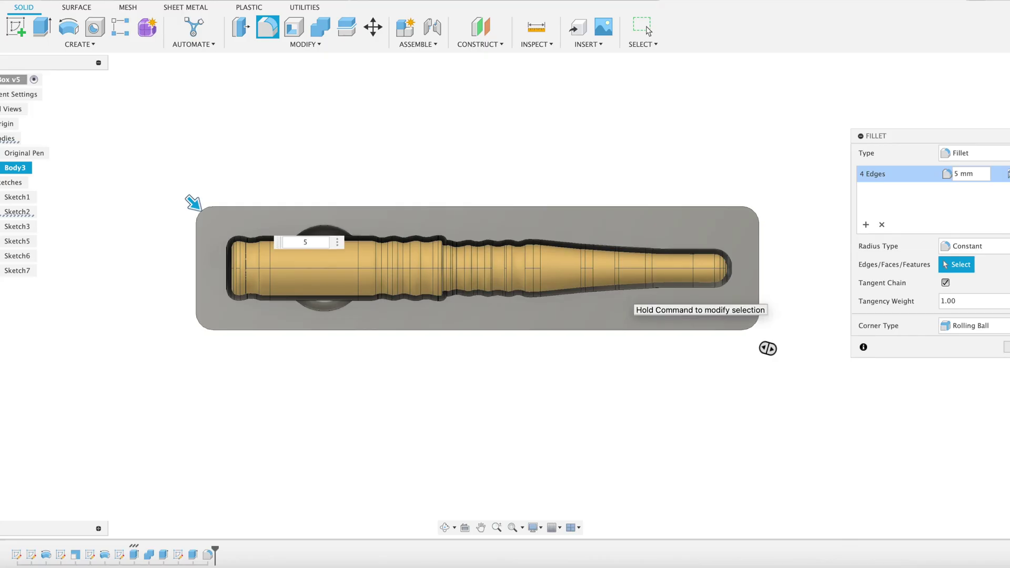
pyautogui.press('Return')
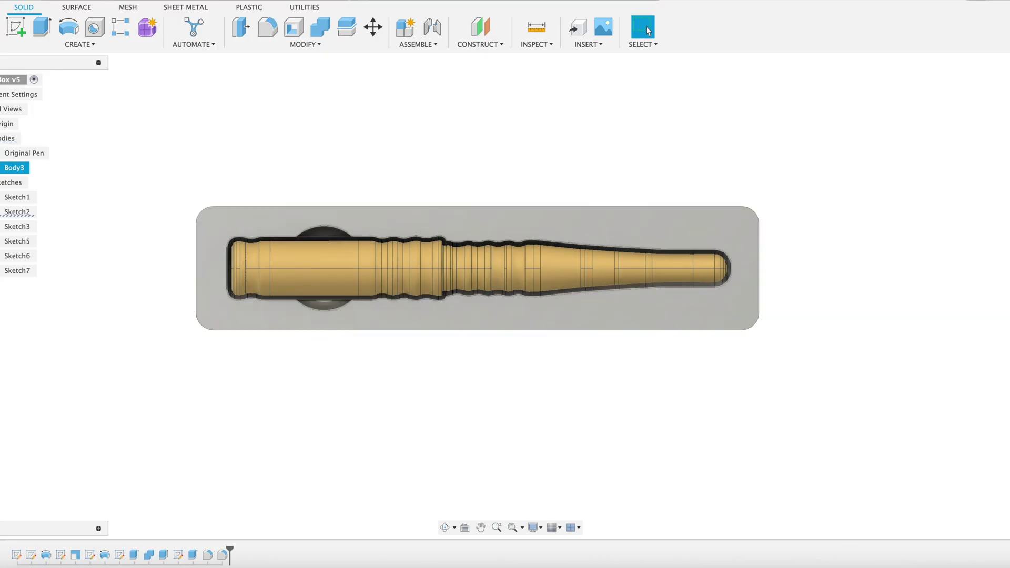
# - Fillet the eight outer rim edges of the tray body with a 2 mm radius
pyautogui.scroll(-2, 604, 304)
pyautogui.keyDown('shift'); pyautogui.moveTo(604, 305); pyautogui.dragTo(583, 267, button='middle'); pyautogui.keyUp('shift')
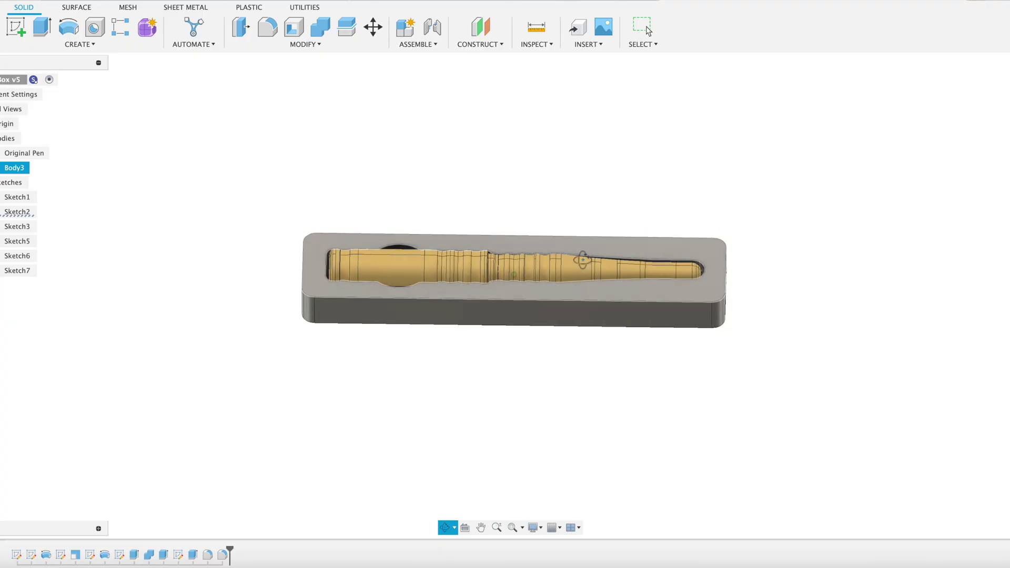
pyautogui.click(583, 267)
pyautogui.press('f')
pyautogui.click(537, 293)
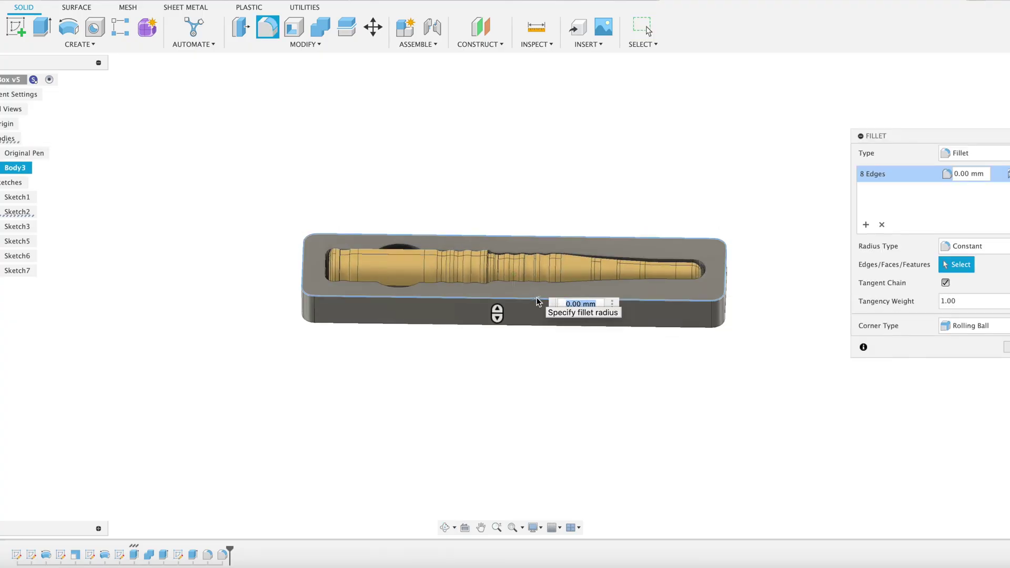
pyautogui.write('4')
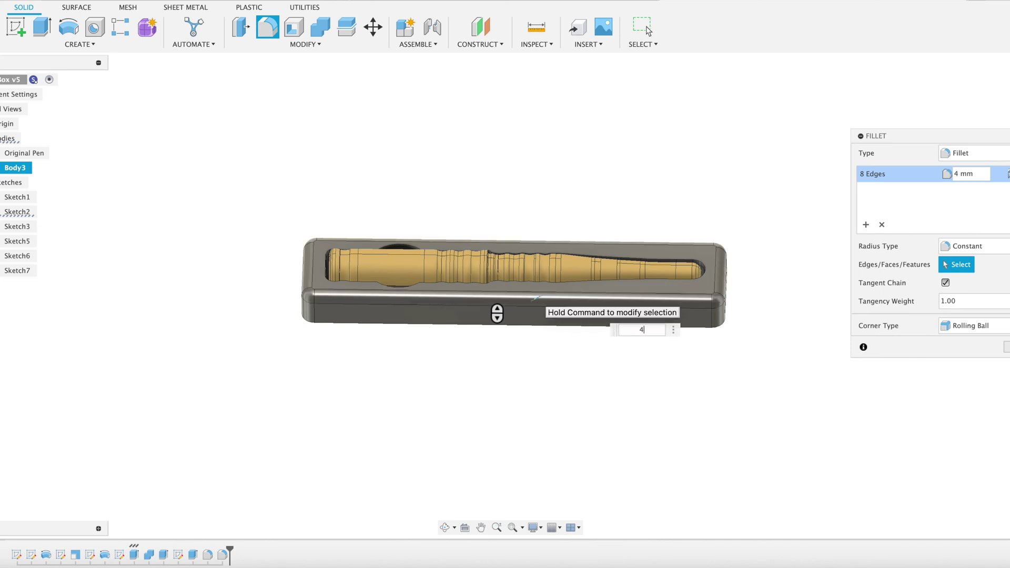
pyautogui.press('BackSpace')
pyautogui.write('2')
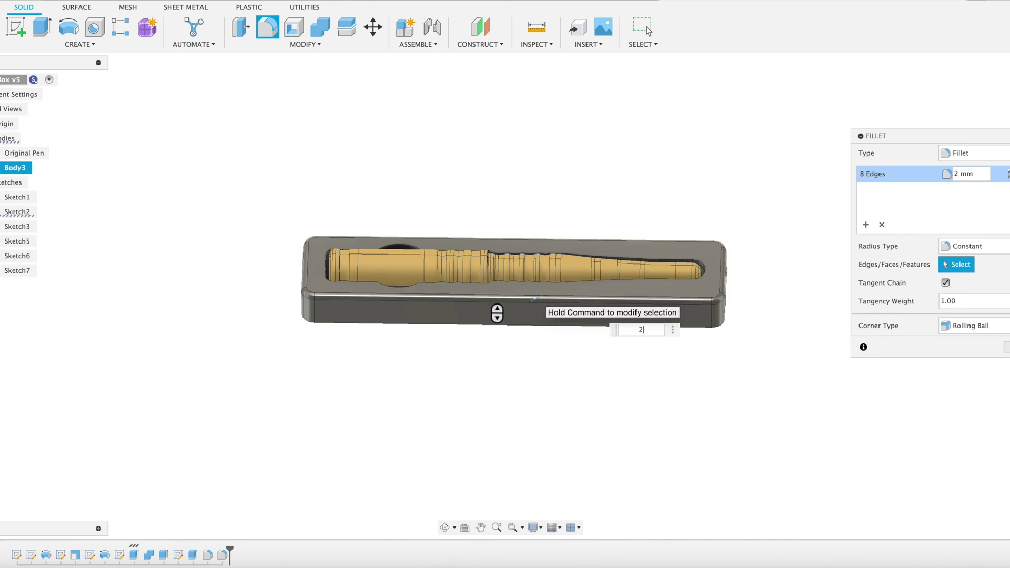
pyautogui.press('Return')
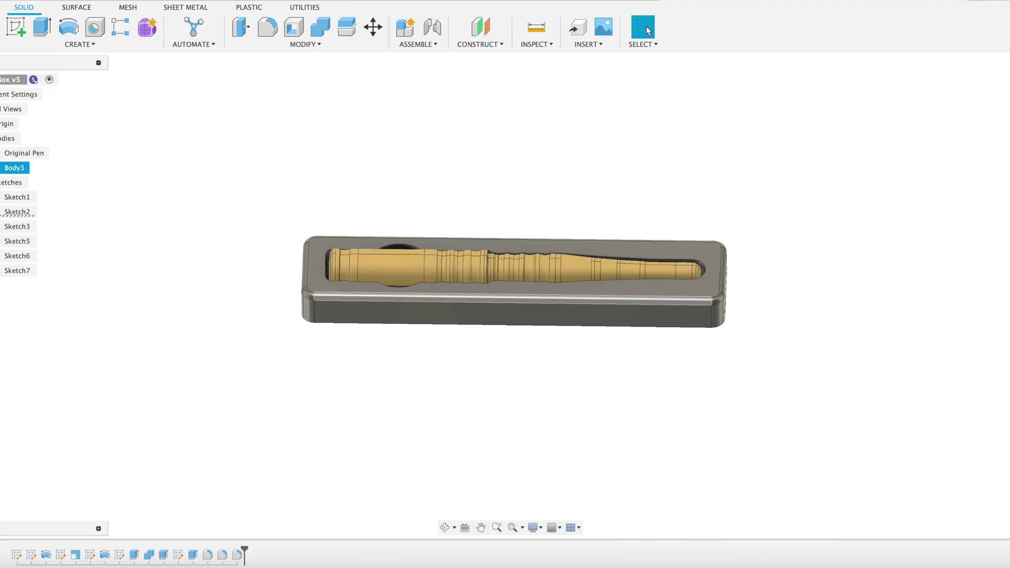
pyautogui.scroll(-3, 541, 300)
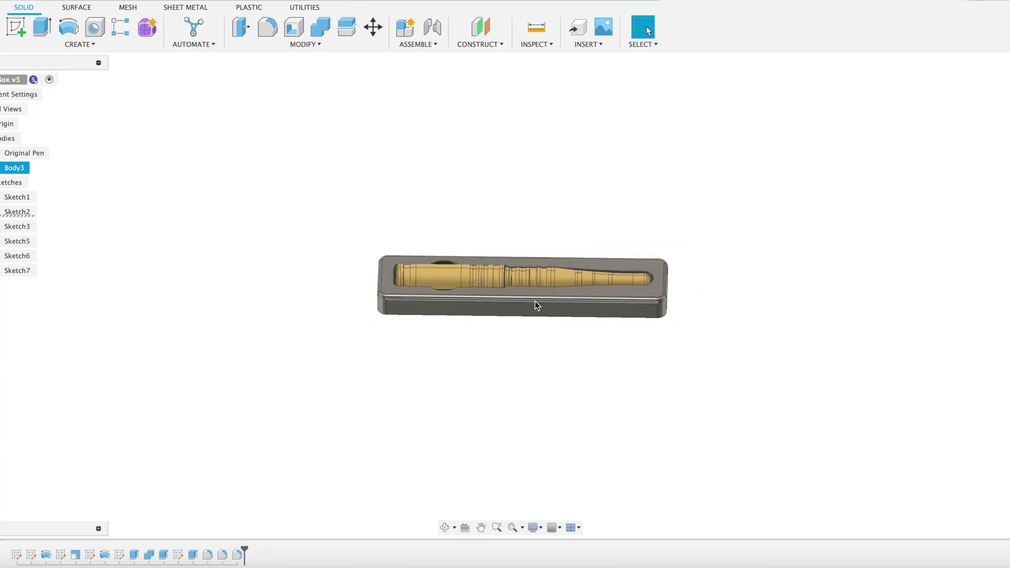
pyautogui.keyDown('shift'); pyautogui.moveTo(537, 305); pyautogui.dragTo(569, 244, button='middle'); pyautogui.keyUp('shift')
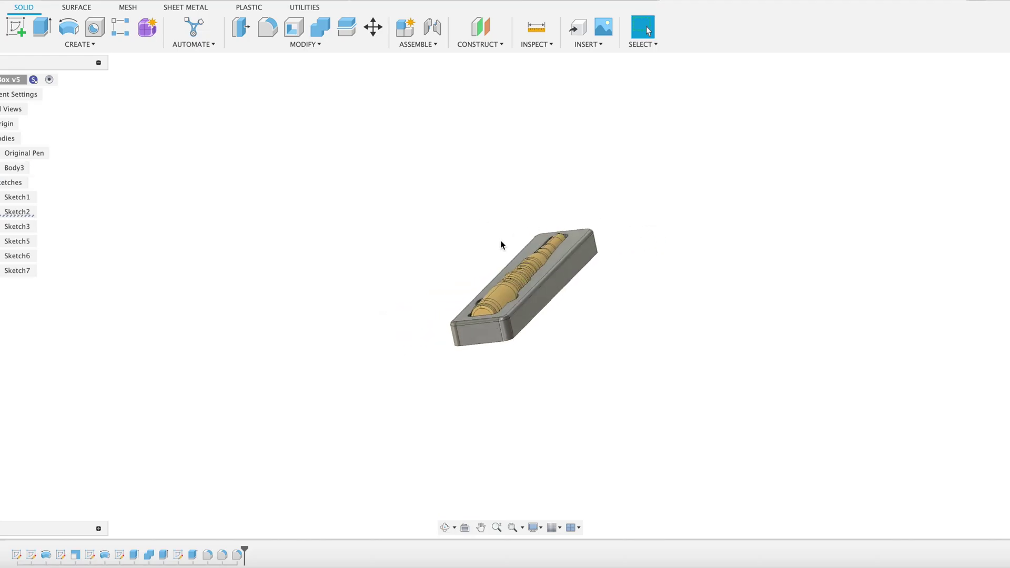
pyautogui.click(533, 46)
pyautogui.click(556, 175)
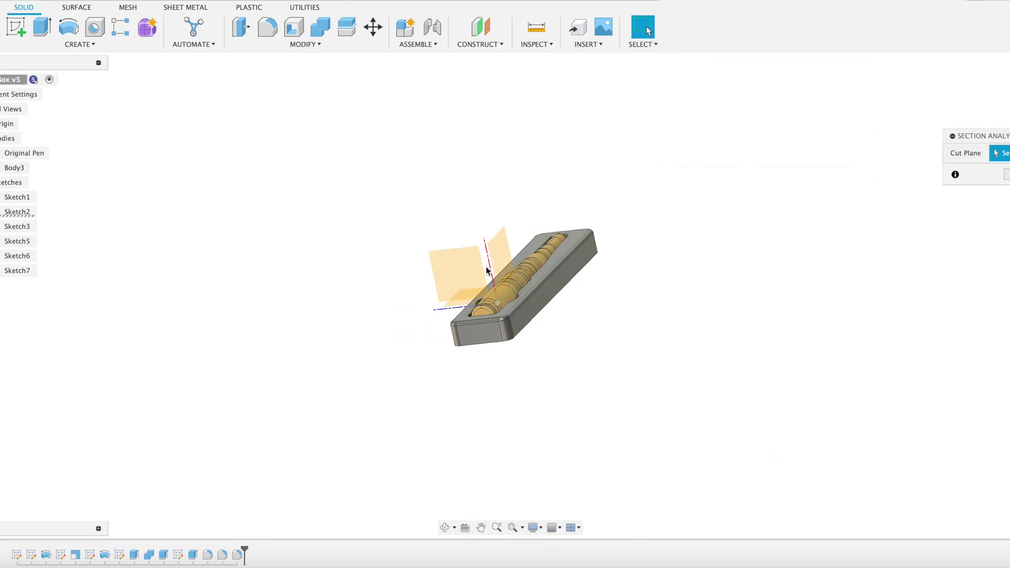
pyautogui.click(479, 333)
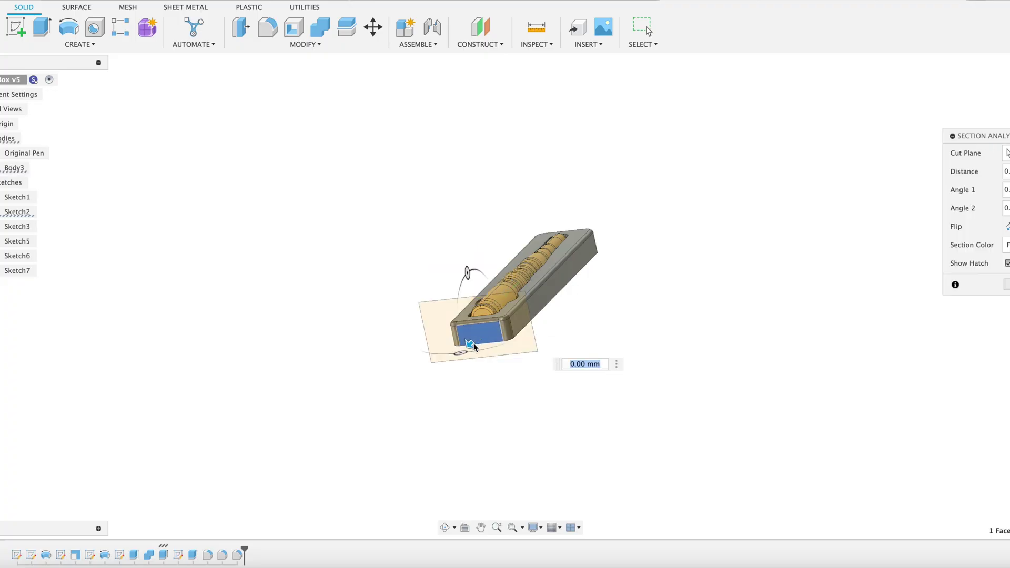
pyautogui.moveTo(472, 341)
pyautogui.mouseDown()
pyautogui.moveTo(543, 267)
pyautogui.moveTo(427, 388)
pyautogui.mouseUp()
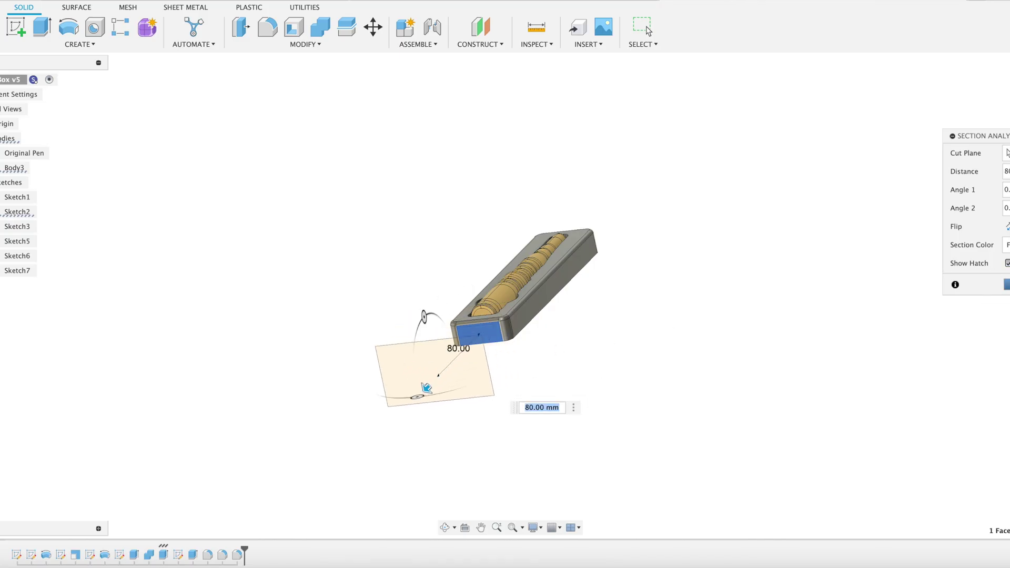
pyautogui.click(1007, 284)
pyautogui.keyDown('shift'); pyautogui.moveTo(631, 343); pyautogui.dragTo(555, 437, button='middle'); pyautogui.keyUp('shift')
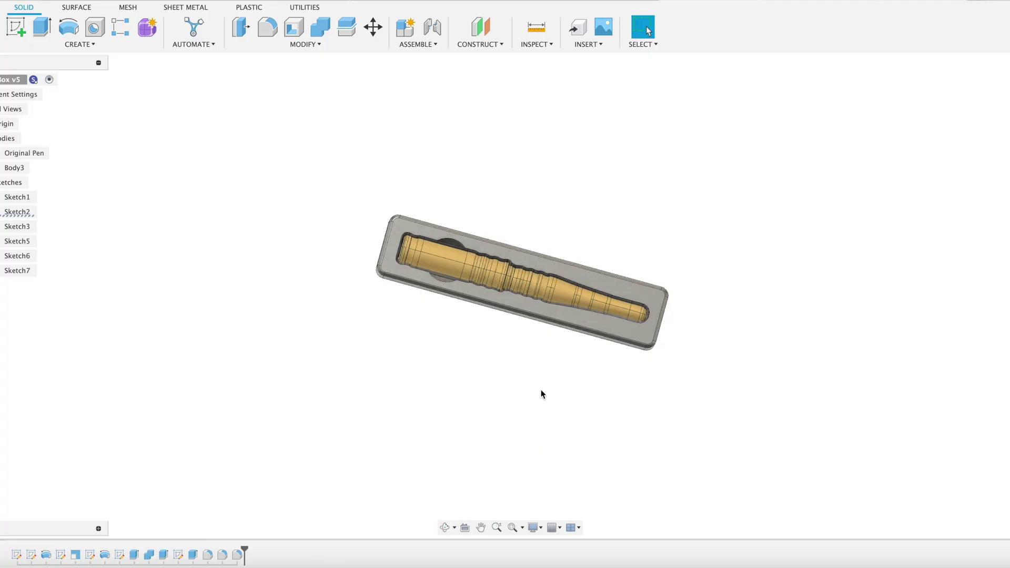
pyautogui.scroll(5, 560, 338)
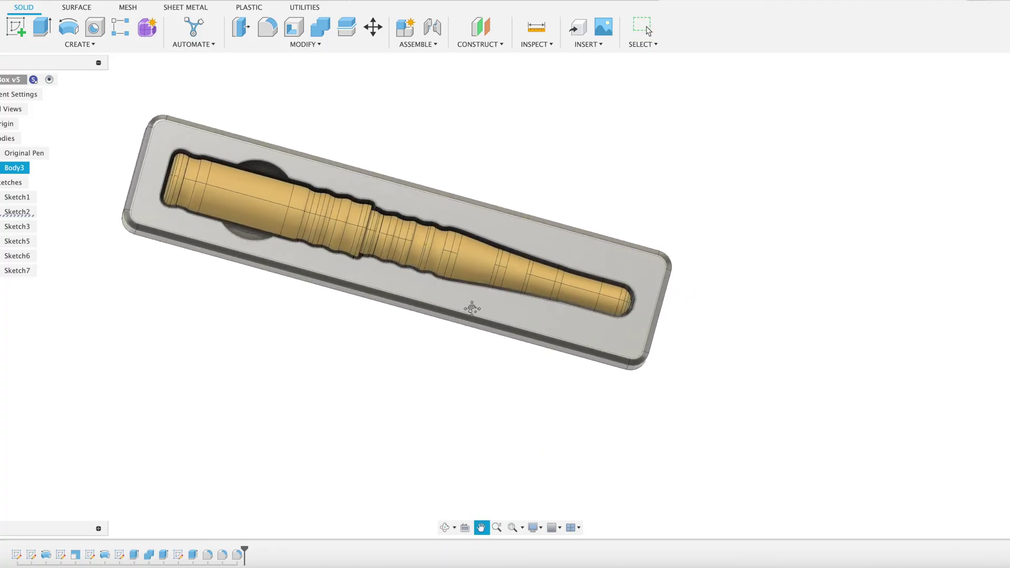